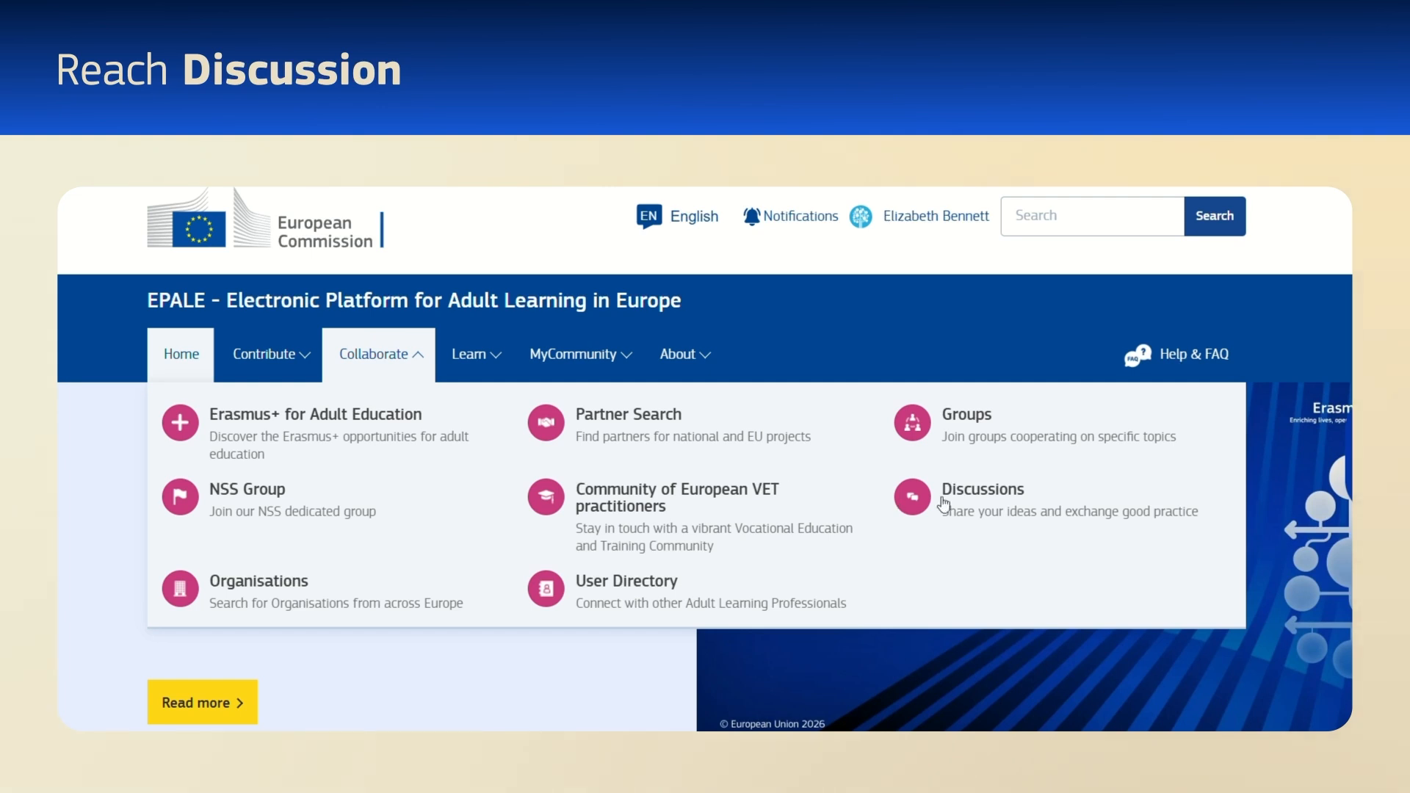
# - Open the Discussions page and start adding a new discussion
pyautogui.click(953, 502)
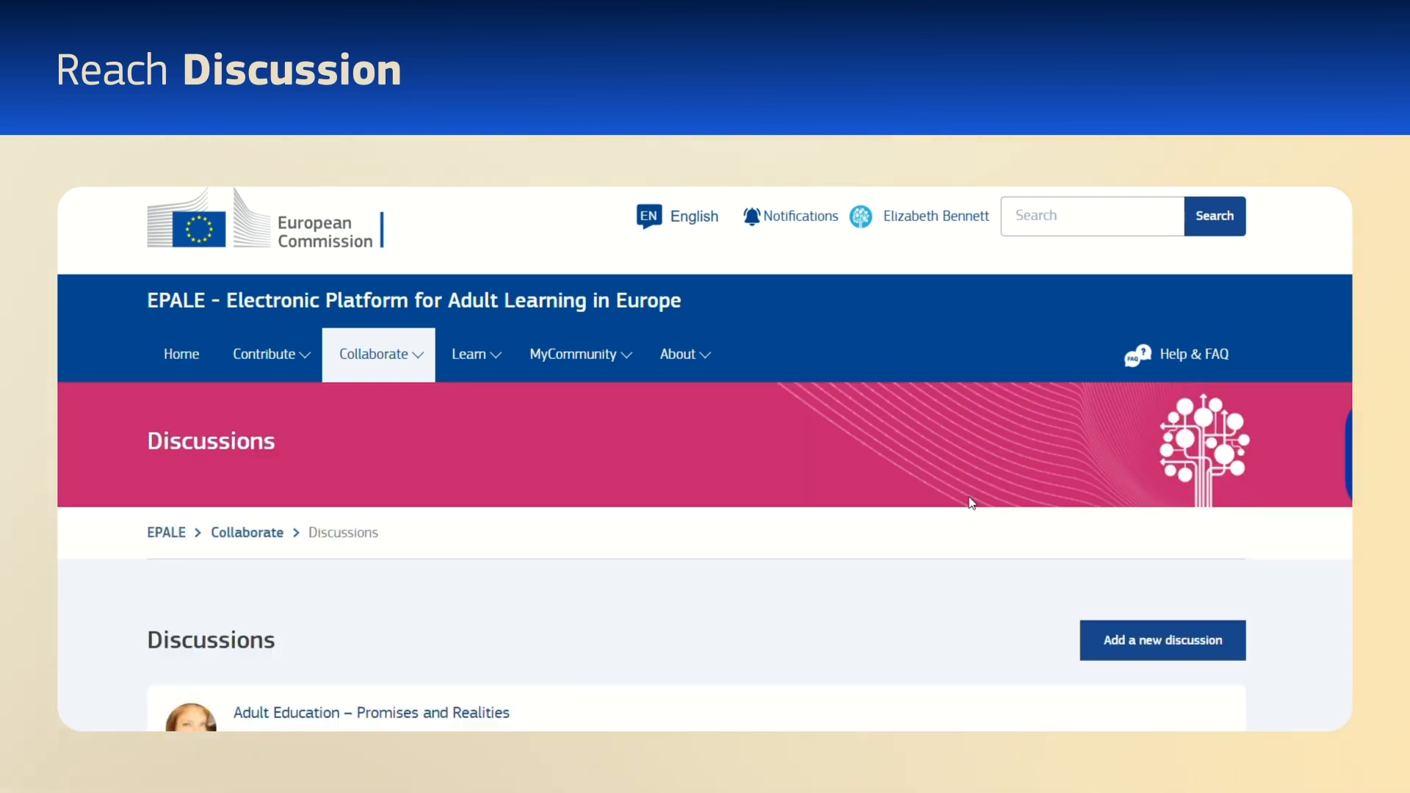
pyautogui.click(1139, 645)
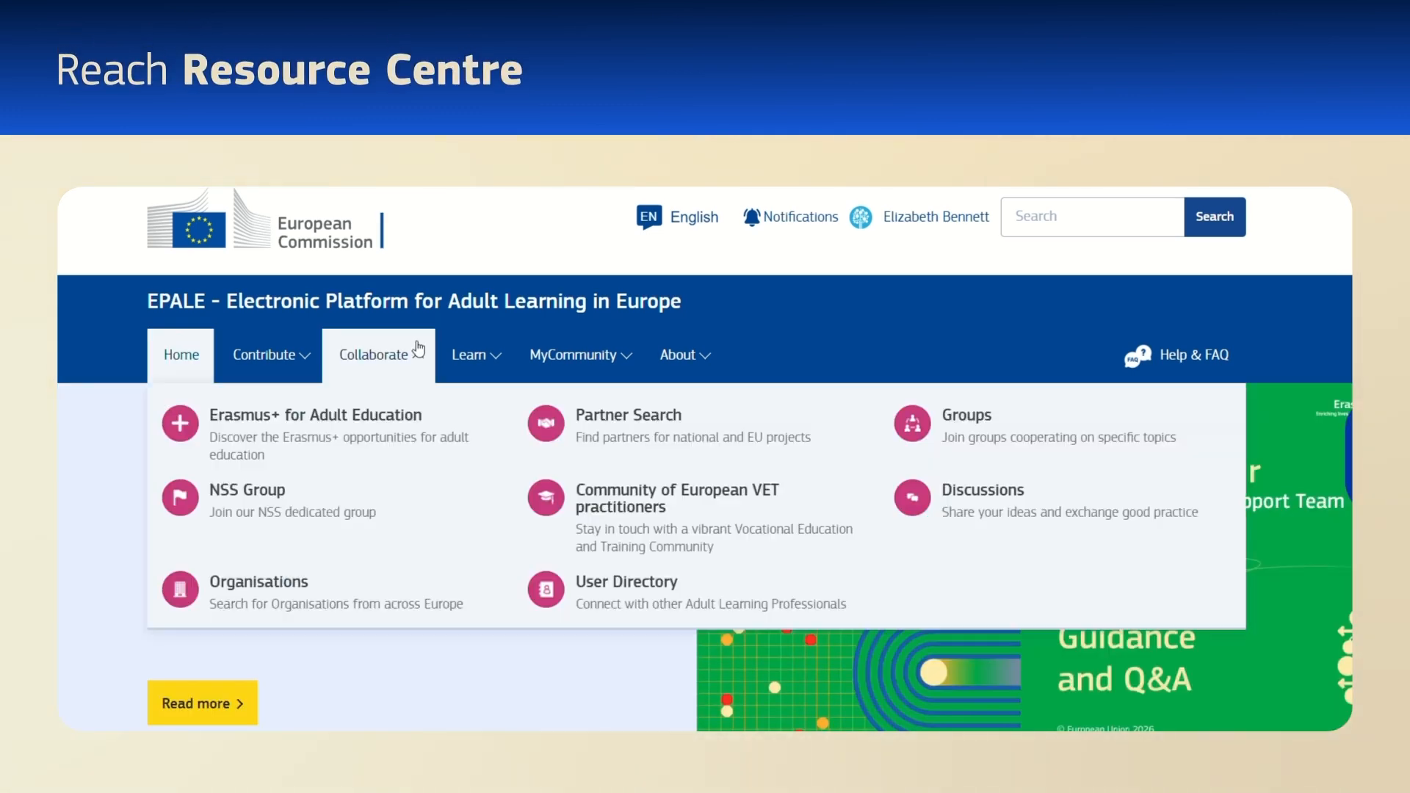
# - Open the Resource Centre and start adding a new resource
pyautogui.click(463, 356)
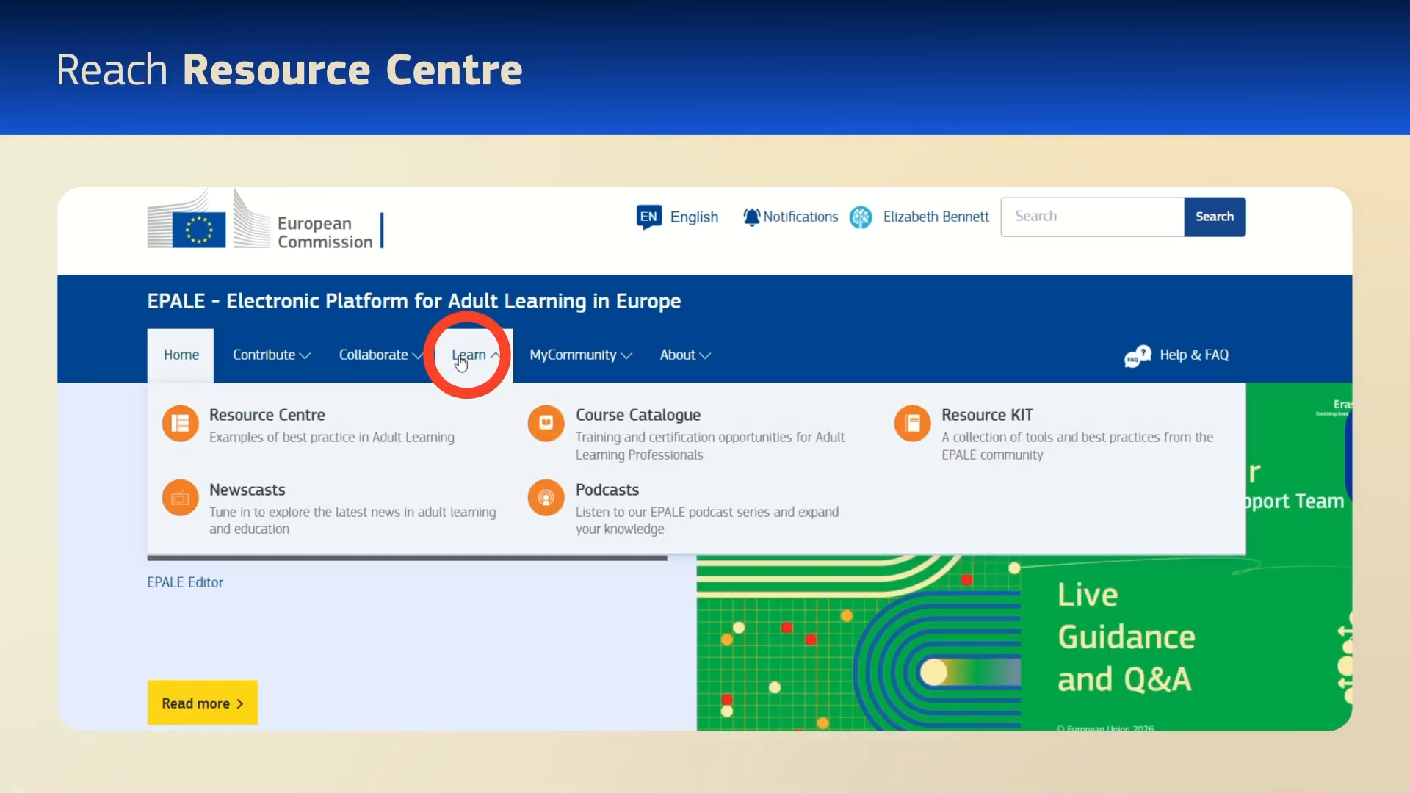
pyautogui.click(312, 417)
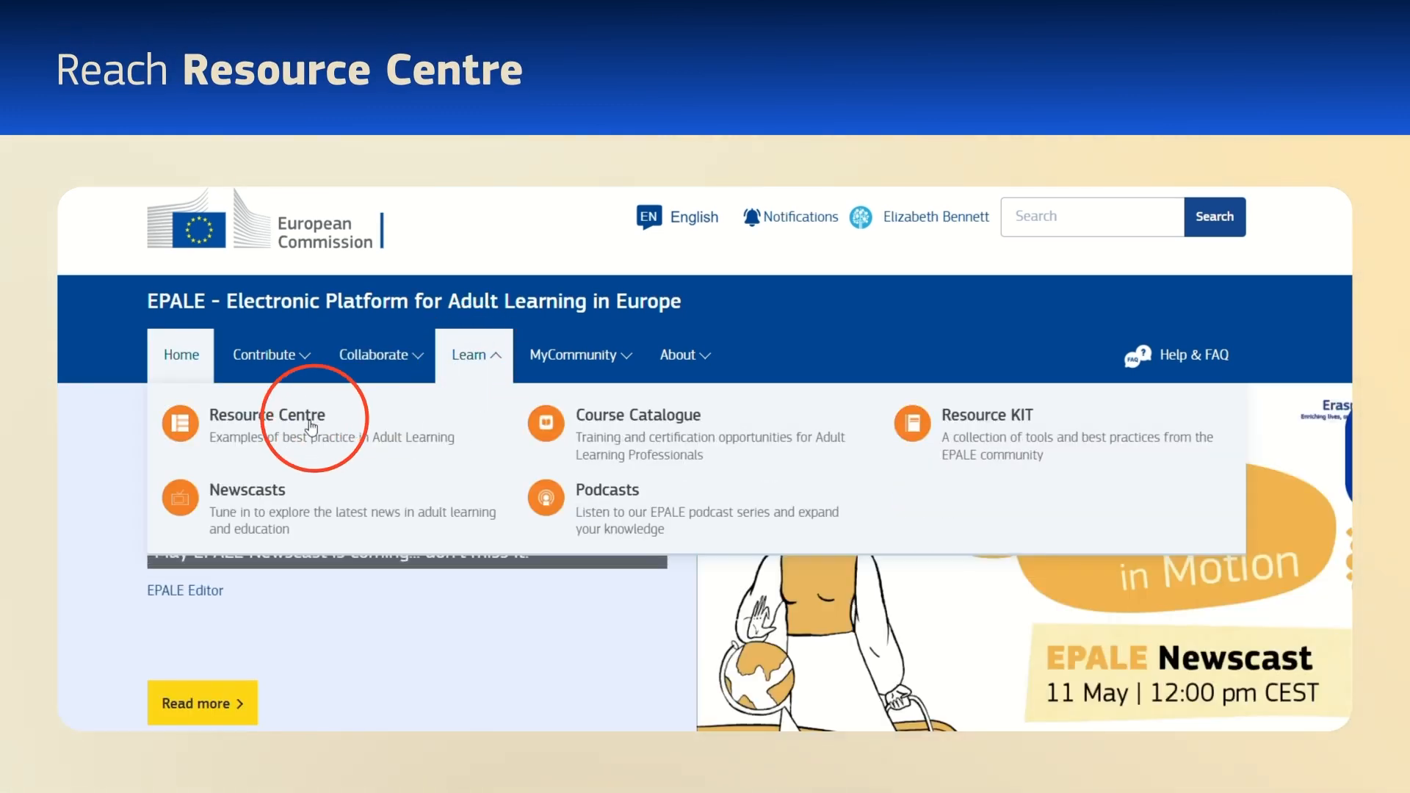
pyautogui.click(1163, 626)
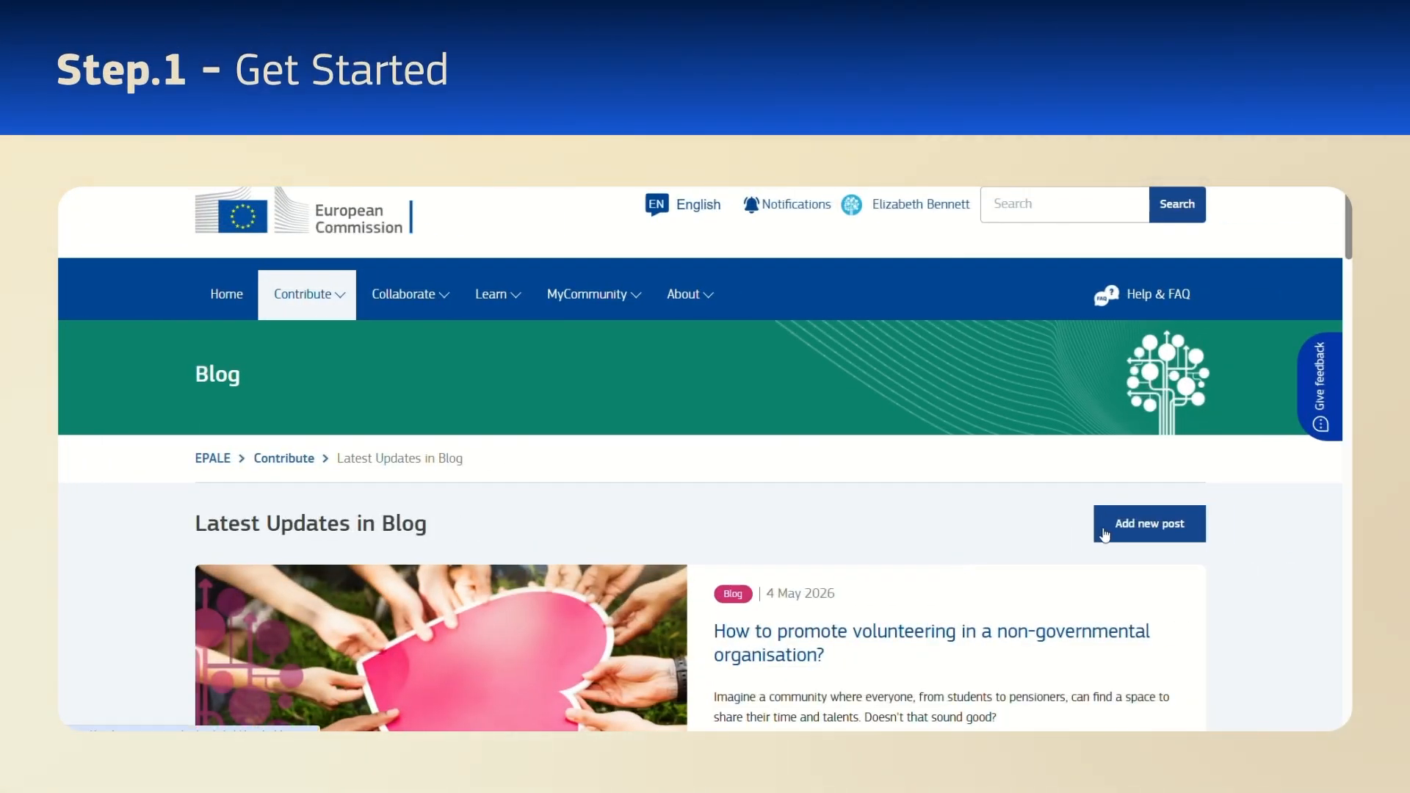
# - Start a new blog post titled "The title of your article or news item!" with English as its language and proceed to the visual step
pyautogui.click(1105, 535)
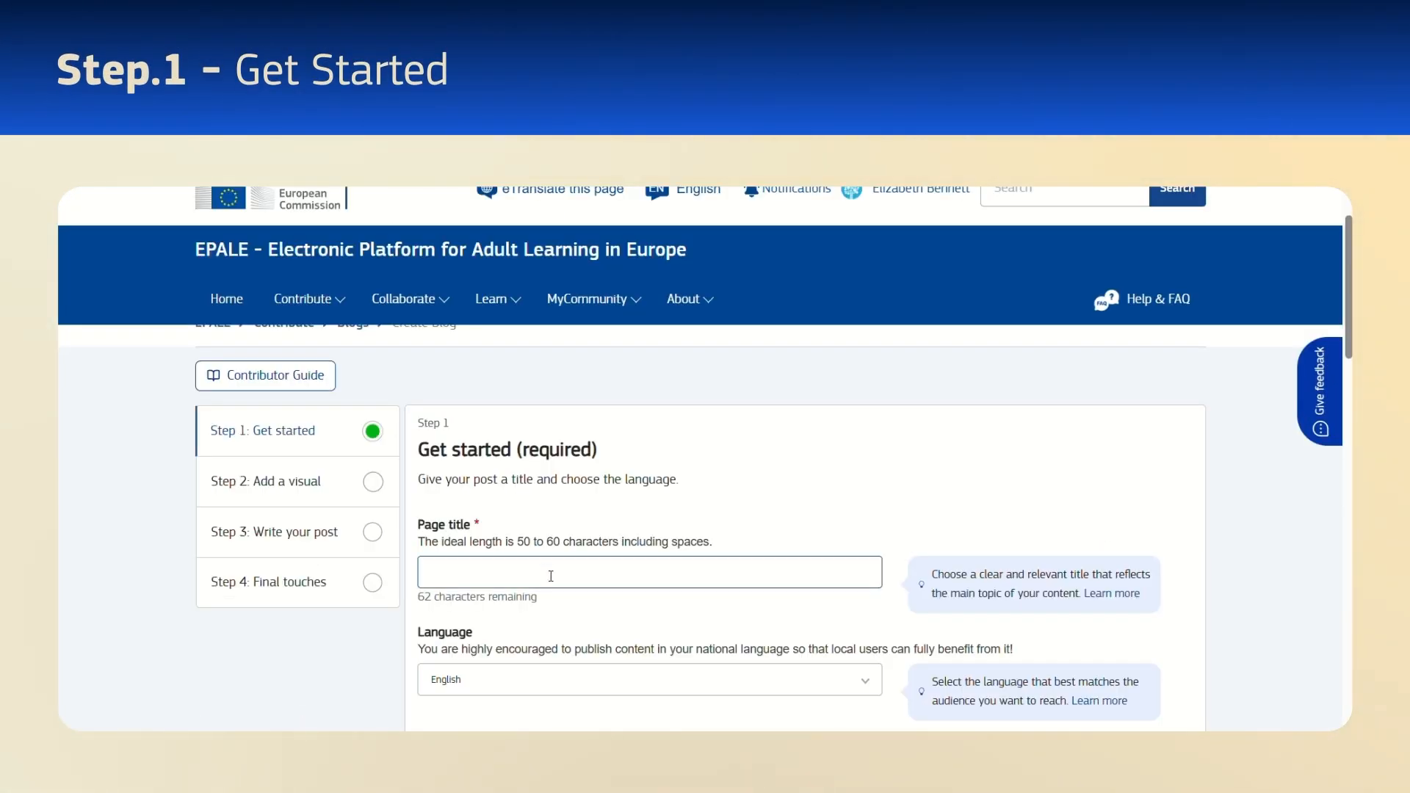
pyautogui.write('article or news item')
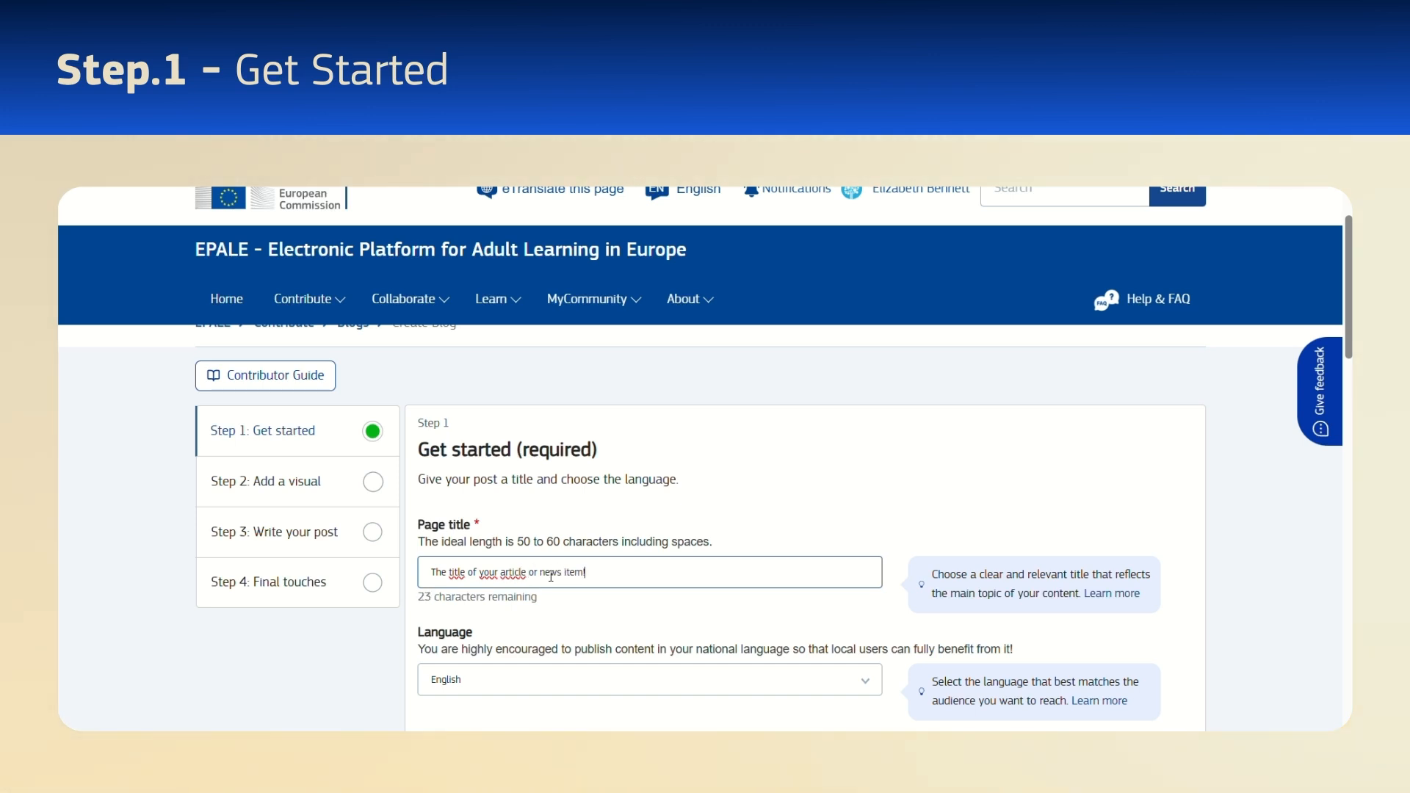
pyautogui.scroll(-1, 790, 390)
pyautogui.click(729, 598)
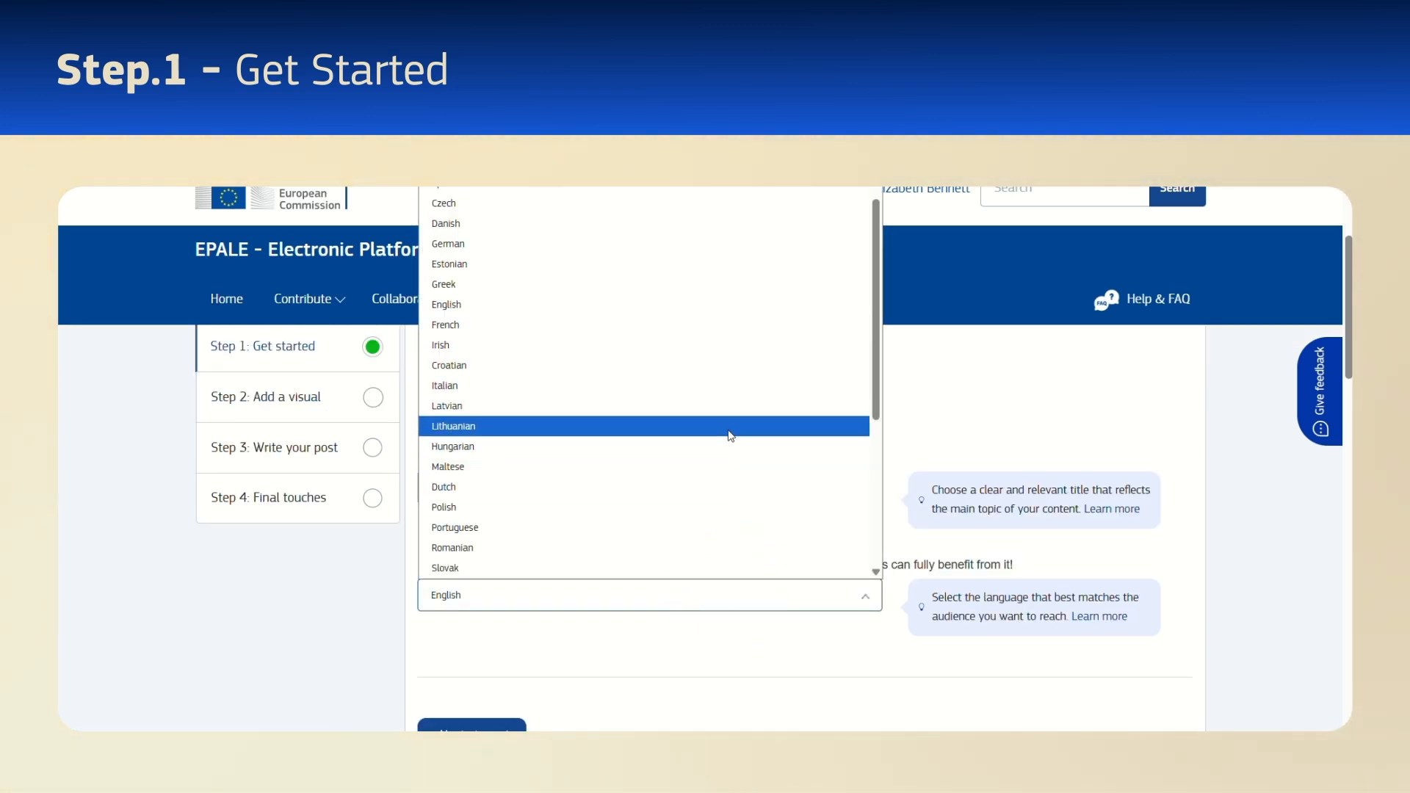
pyautogui.click(718, 307)
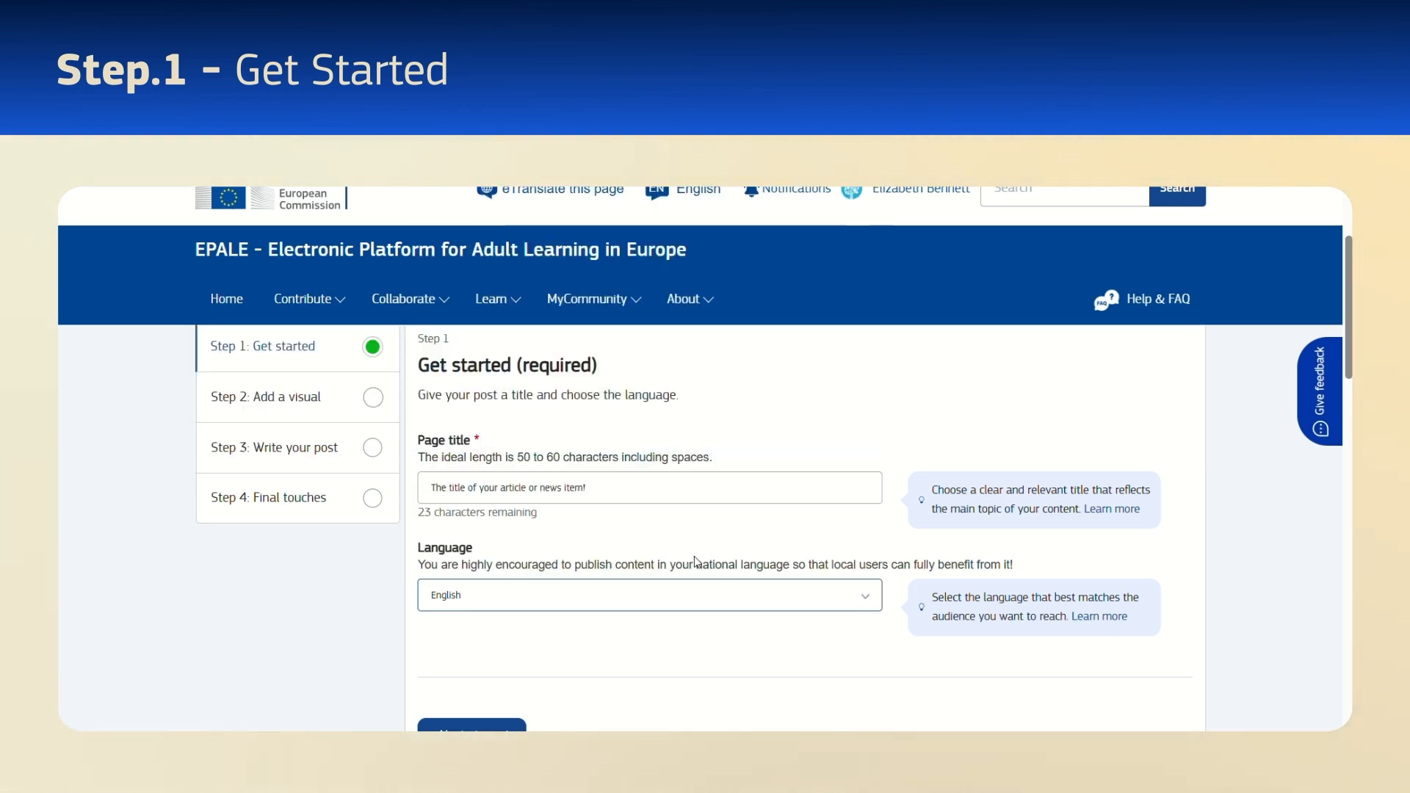
pyautogui.scroll(-1, 695, 547)
pyautogui.click(512, 653)
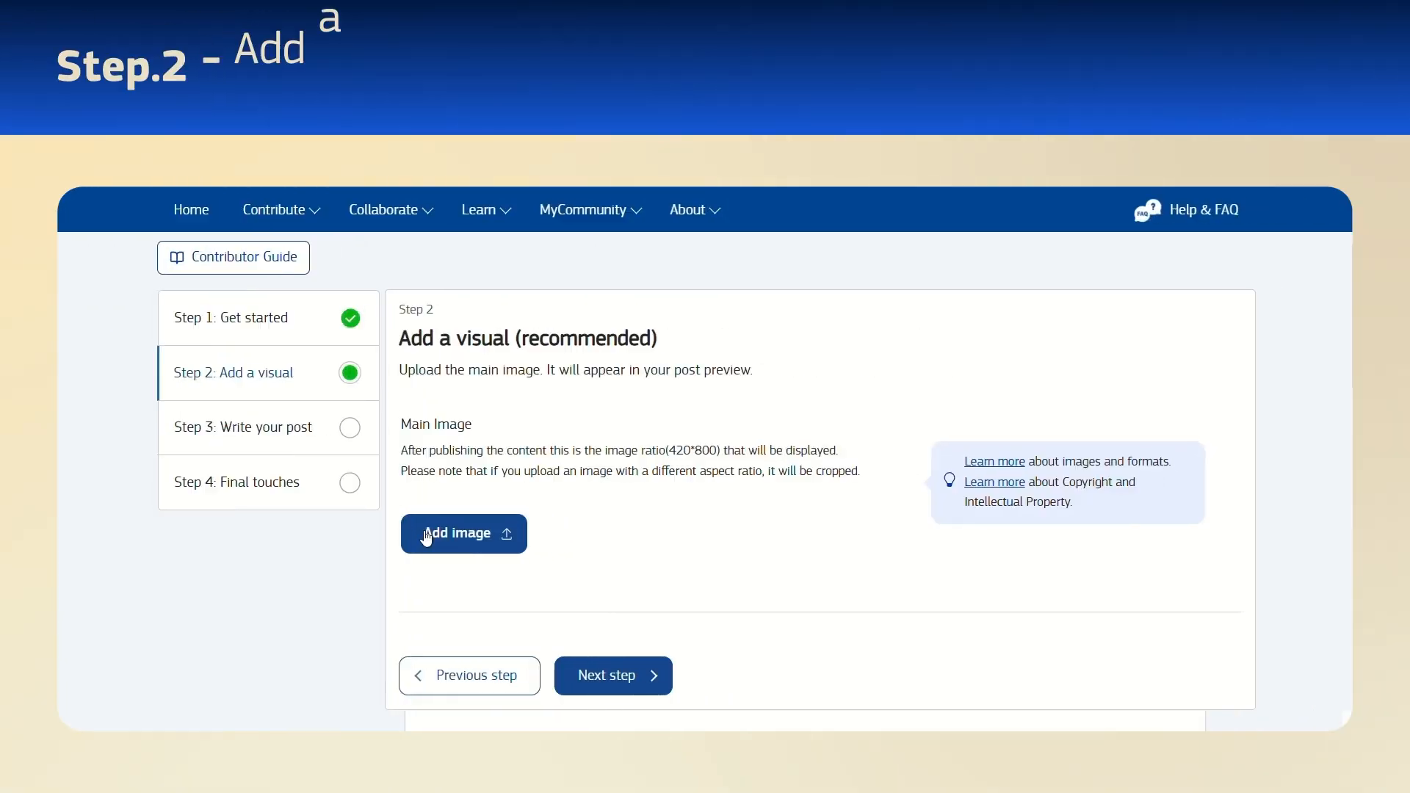
# - Upload image.png as the post's main image with alternative text "Image" and title "image title"
pyautogui.click(404, 541)
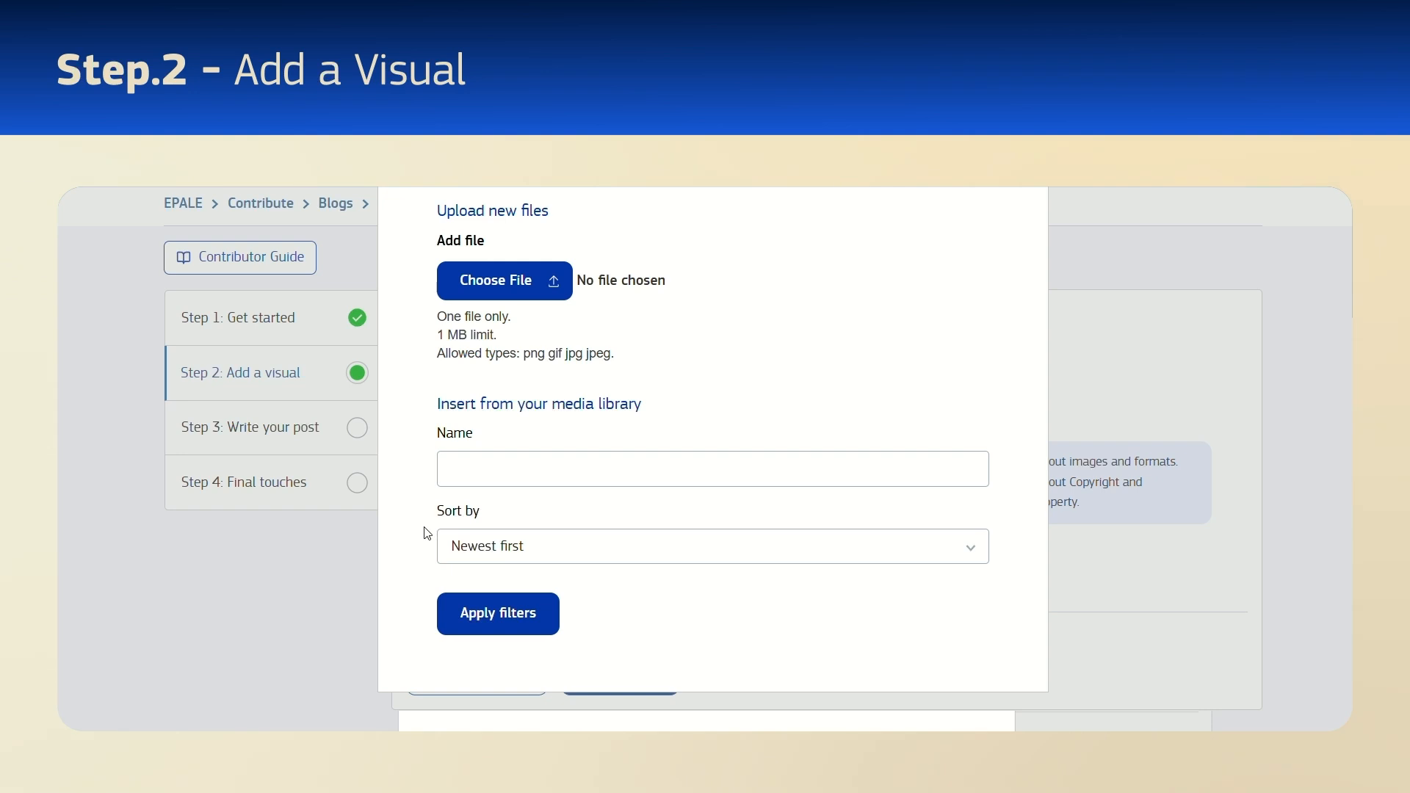
pyautogui.click(470, 280)
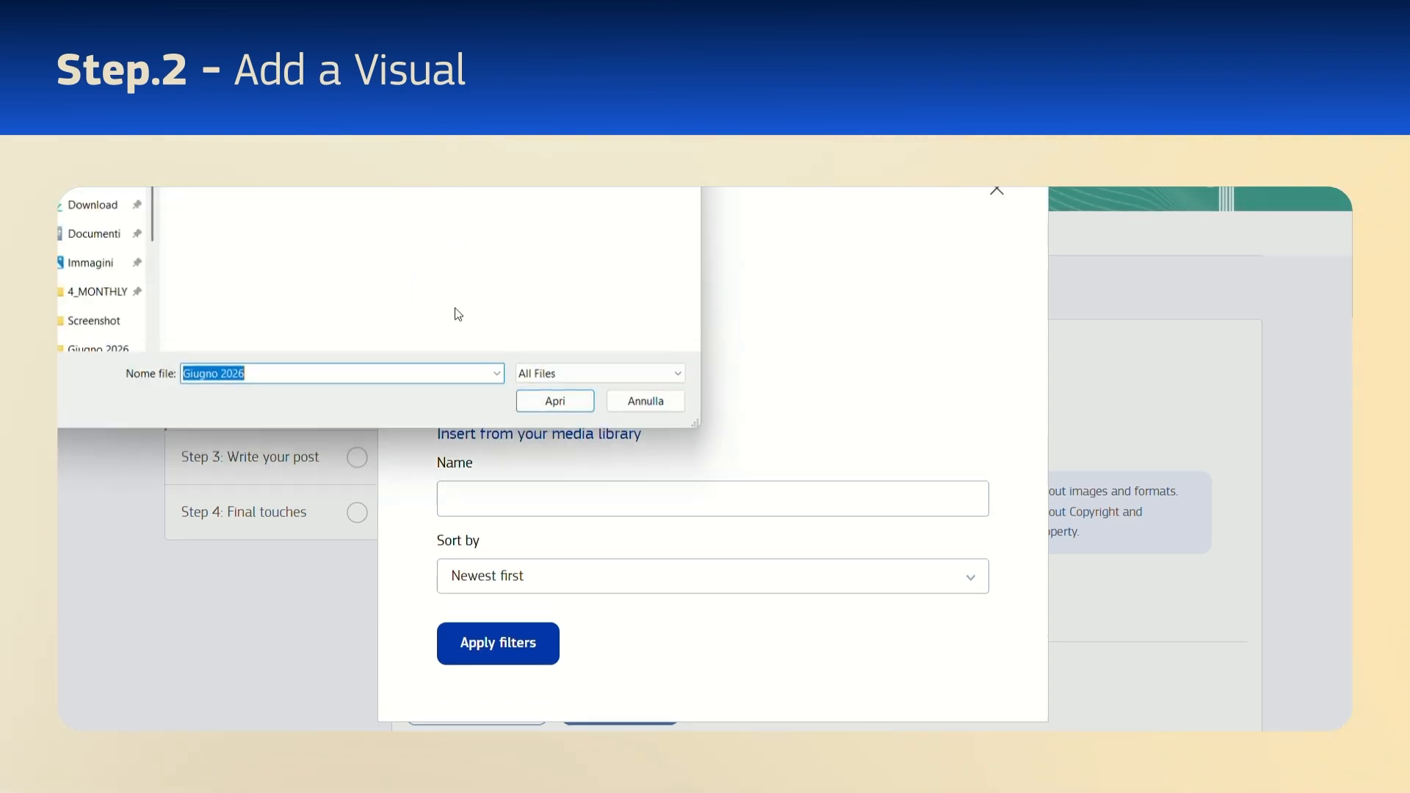
pyautogui.doubleClick(219, 265)
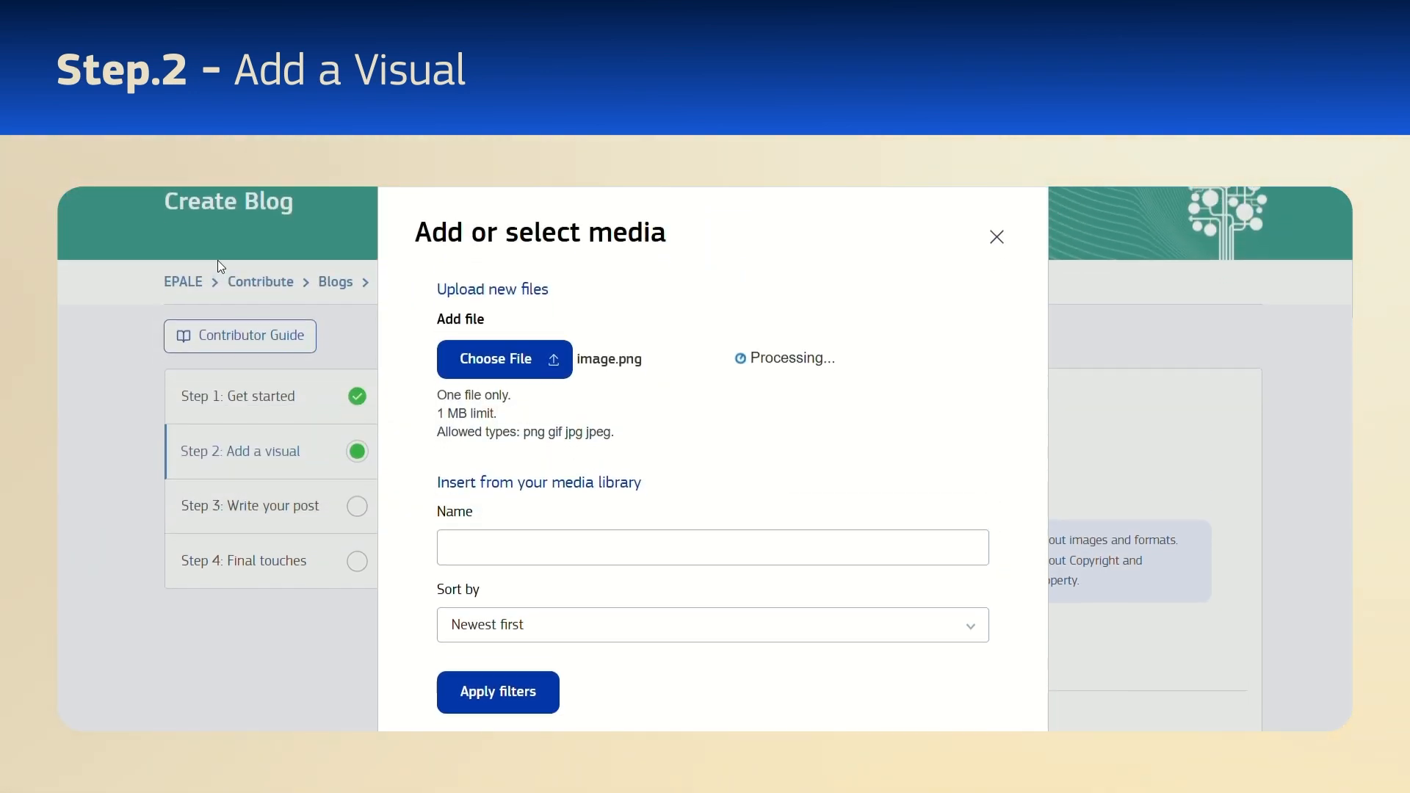
pyautogui.click(473, 621)
pyautogui.write('image title')
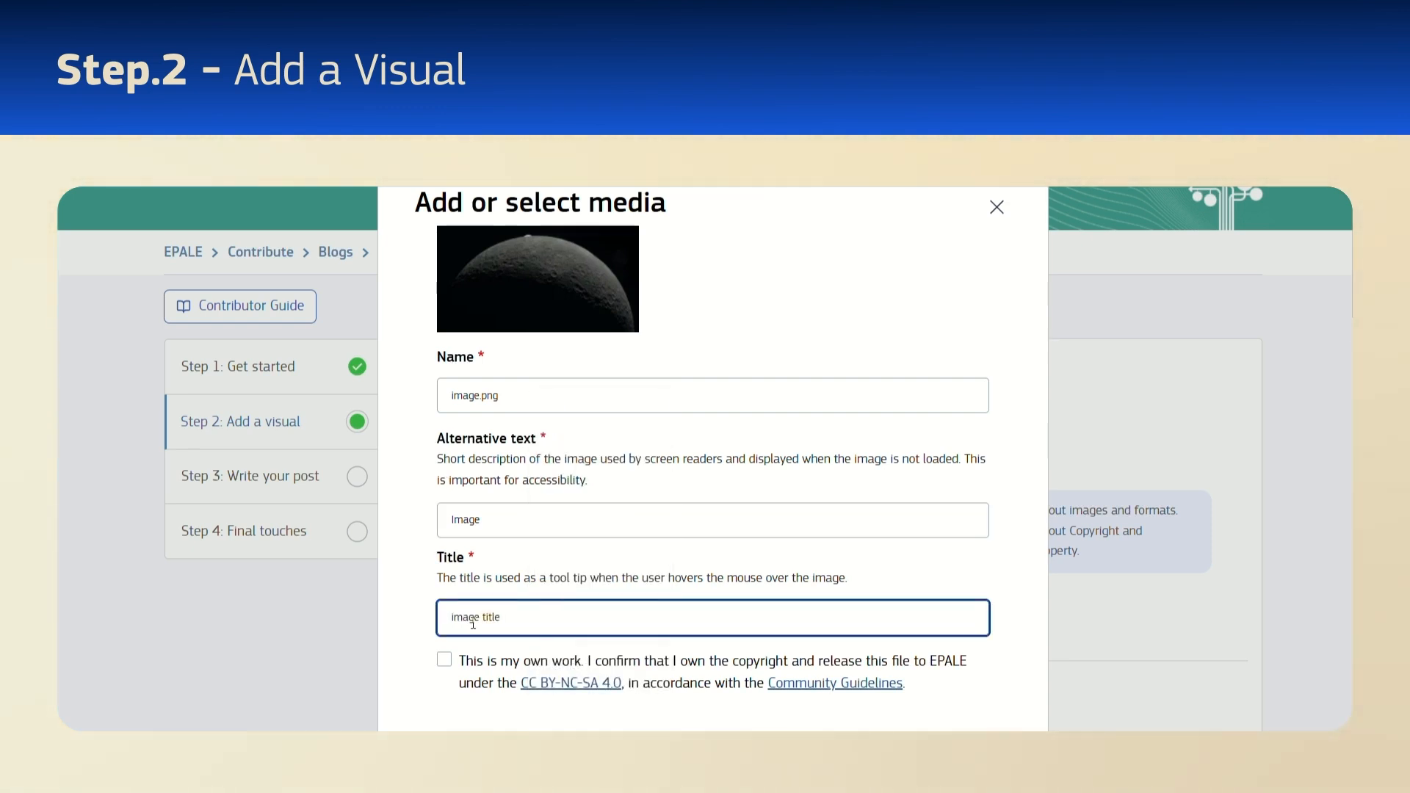
# - Confirm that the image is your own work, save it and insert it as the main image
pyautogui.scroll(-2, 473, 624)
pyautogui.click(424, 574)
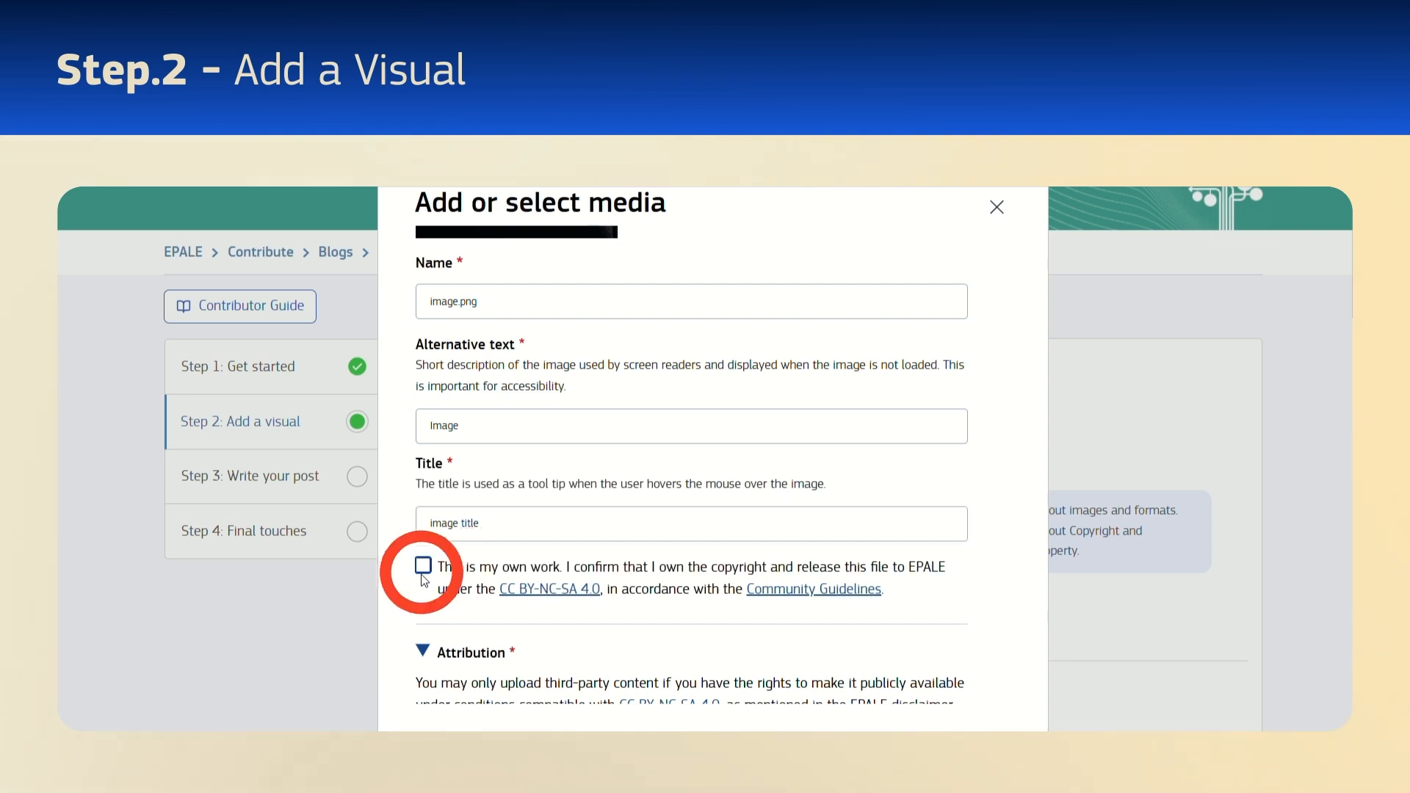
pyautogui.scroll(-4, 424, 580)
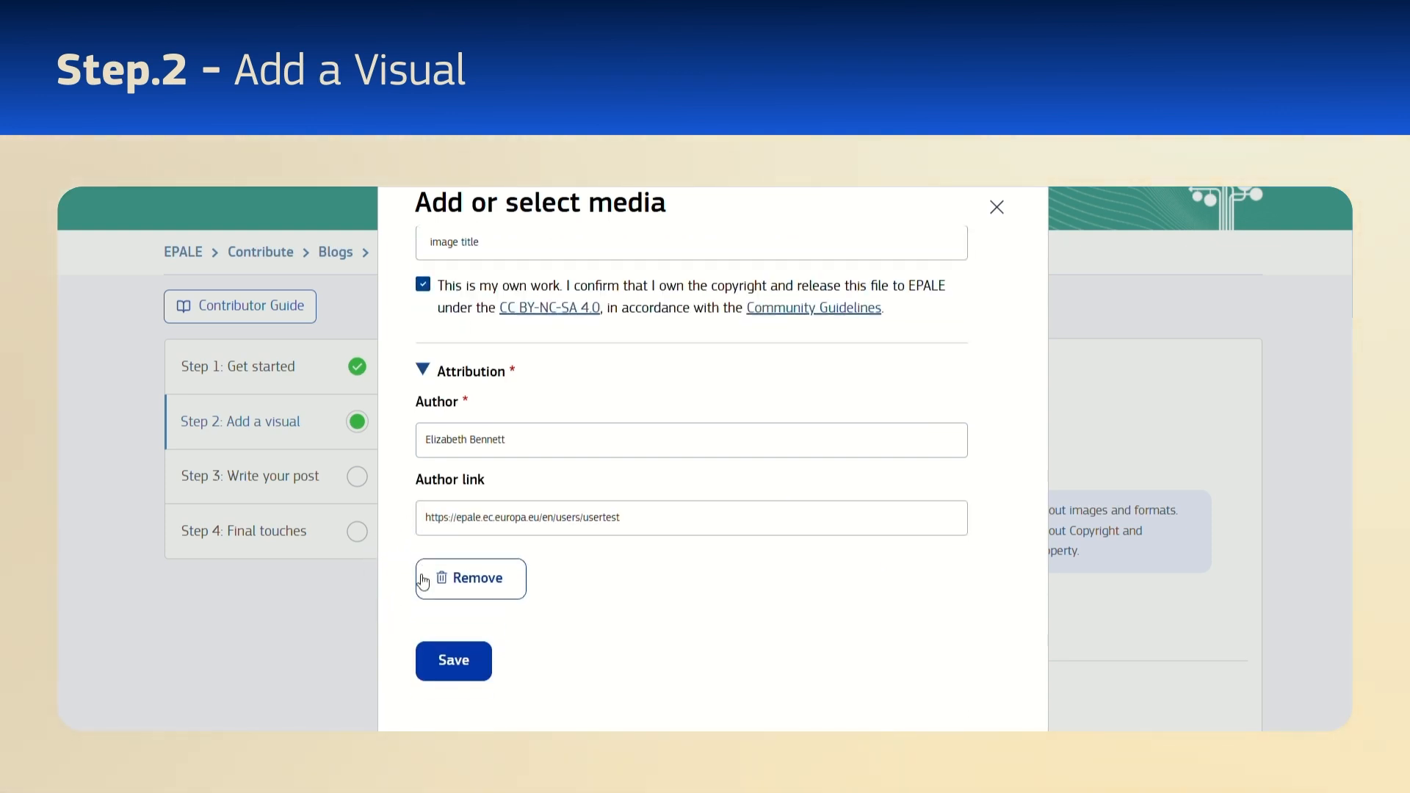
pyautogui.click(449, 676)
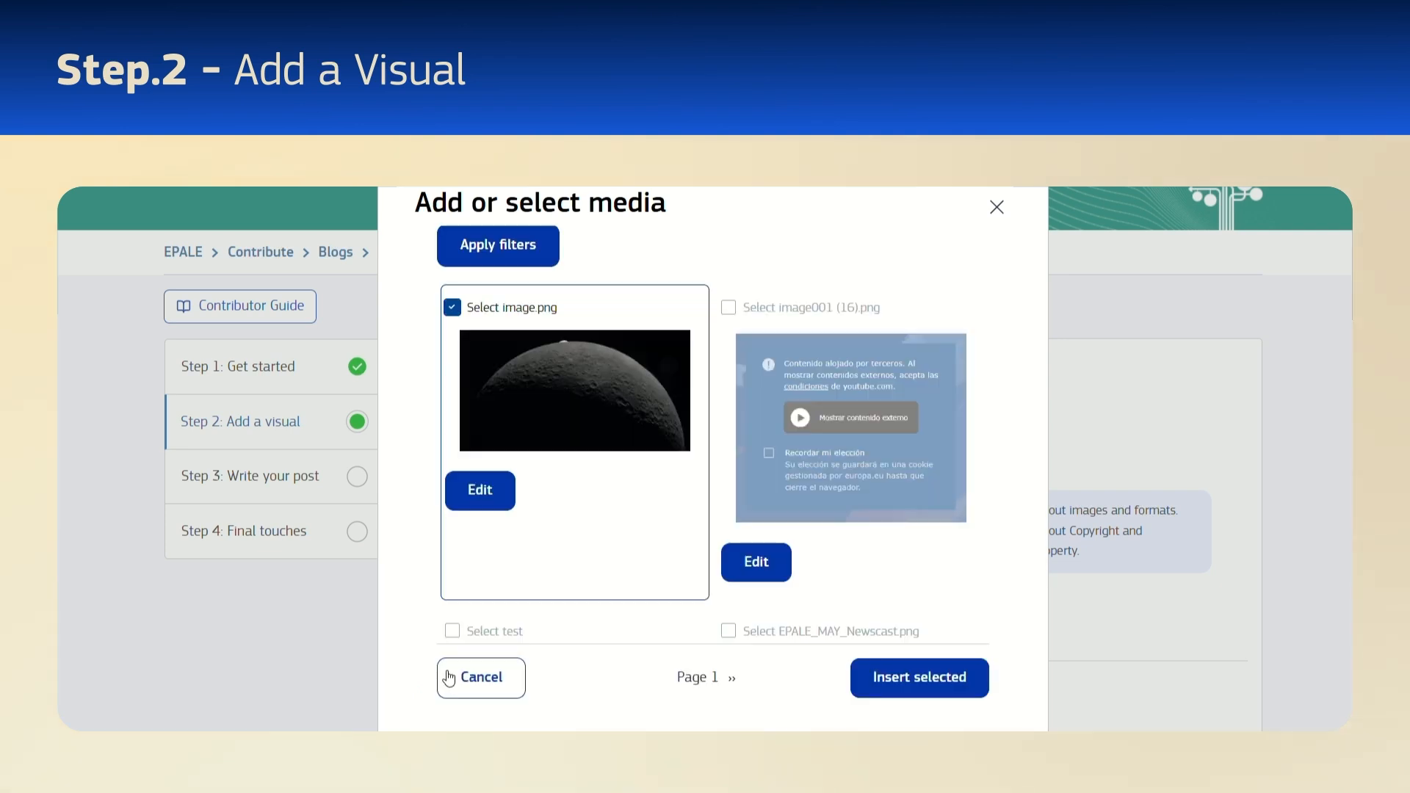
pyautogui.click(889, 695)
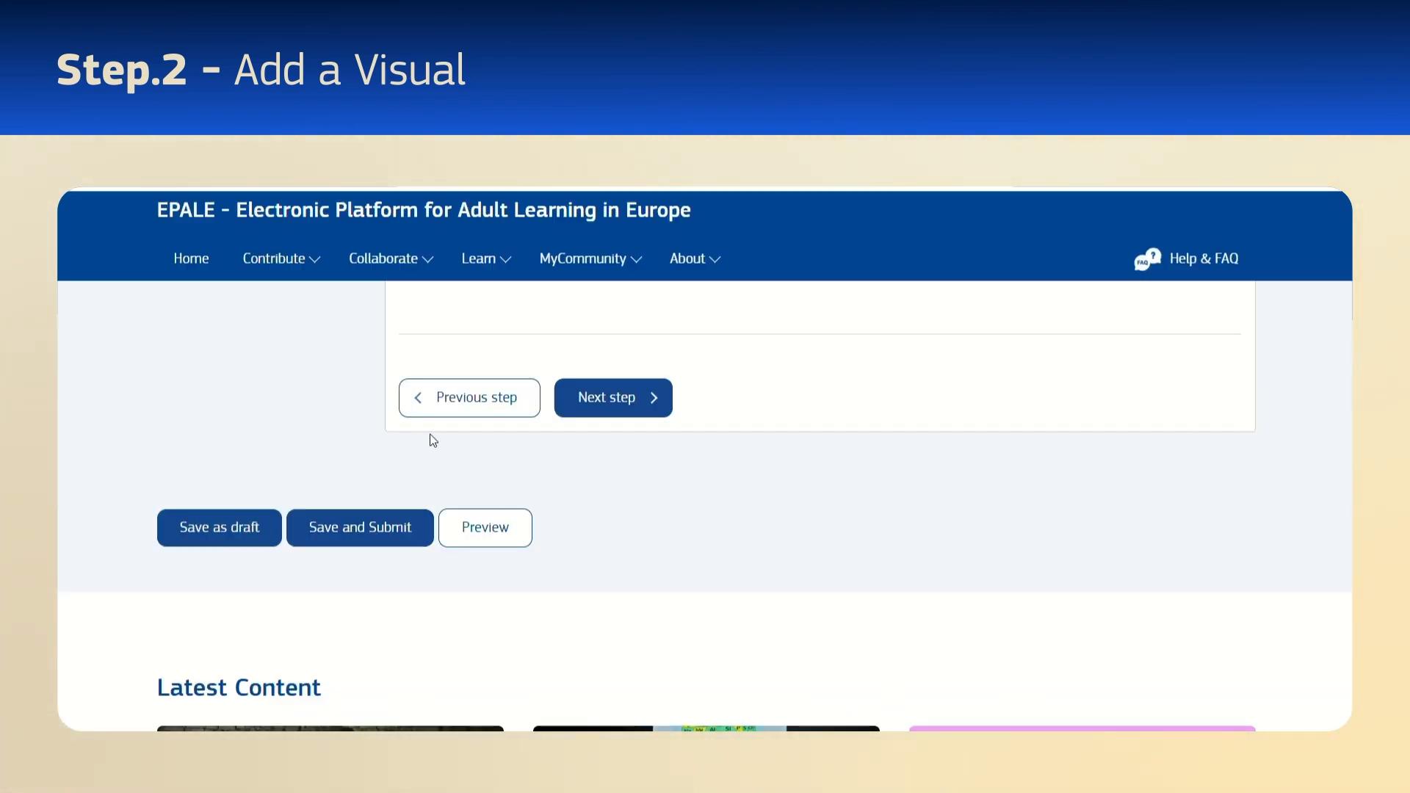
pyautogui.scroll(5, 324, 446)
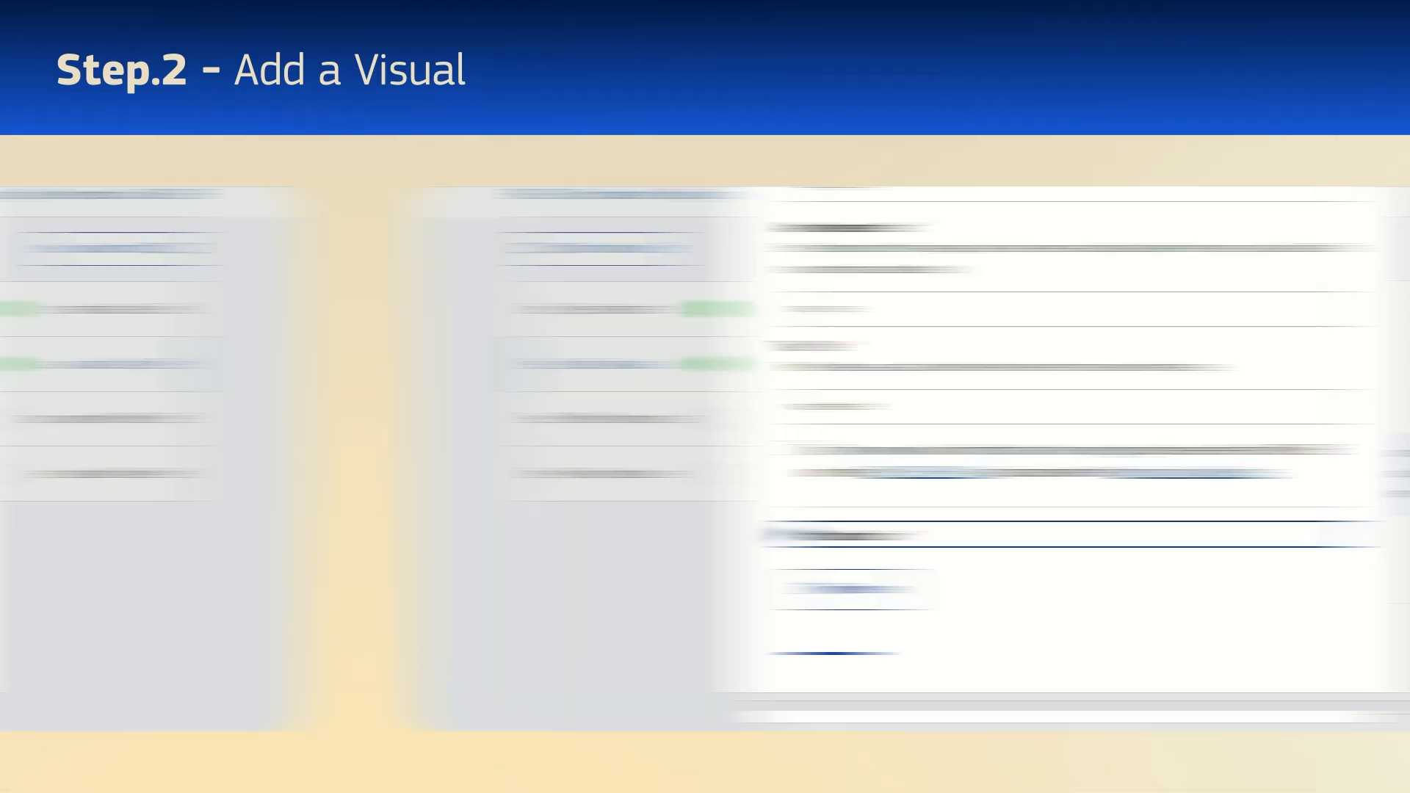
# - In the third-party image's attribution, confirm holding the necessary rights and set the source to unsplash.com
pyautogui.click(439, 530)
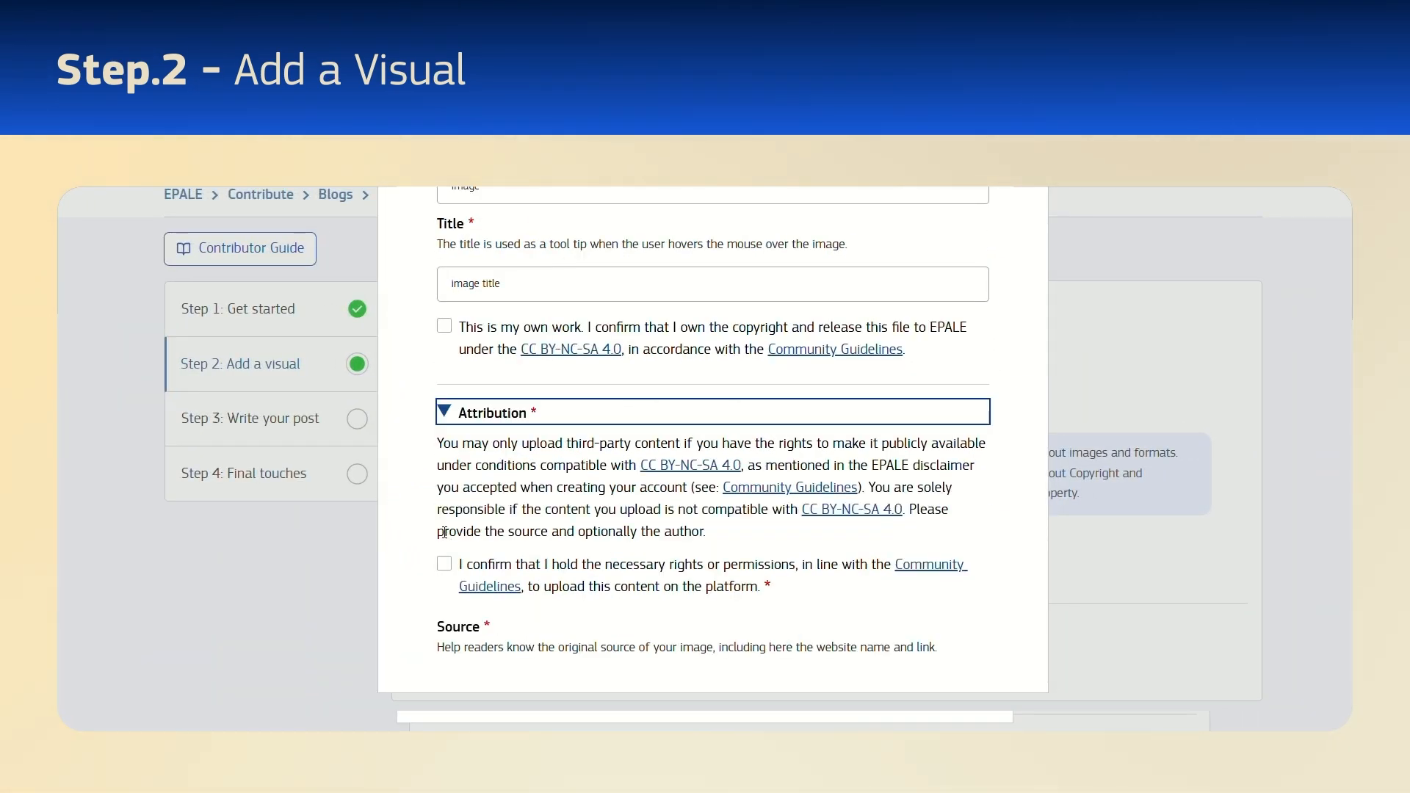
pyautogui.click(444, 563)
pyautogui.scroll(-1, 445, 569)
pyautogui.scroll(-3, 445, 572)
pyautogui.click(473, 479)
pyautogui.write('unsplash.com')
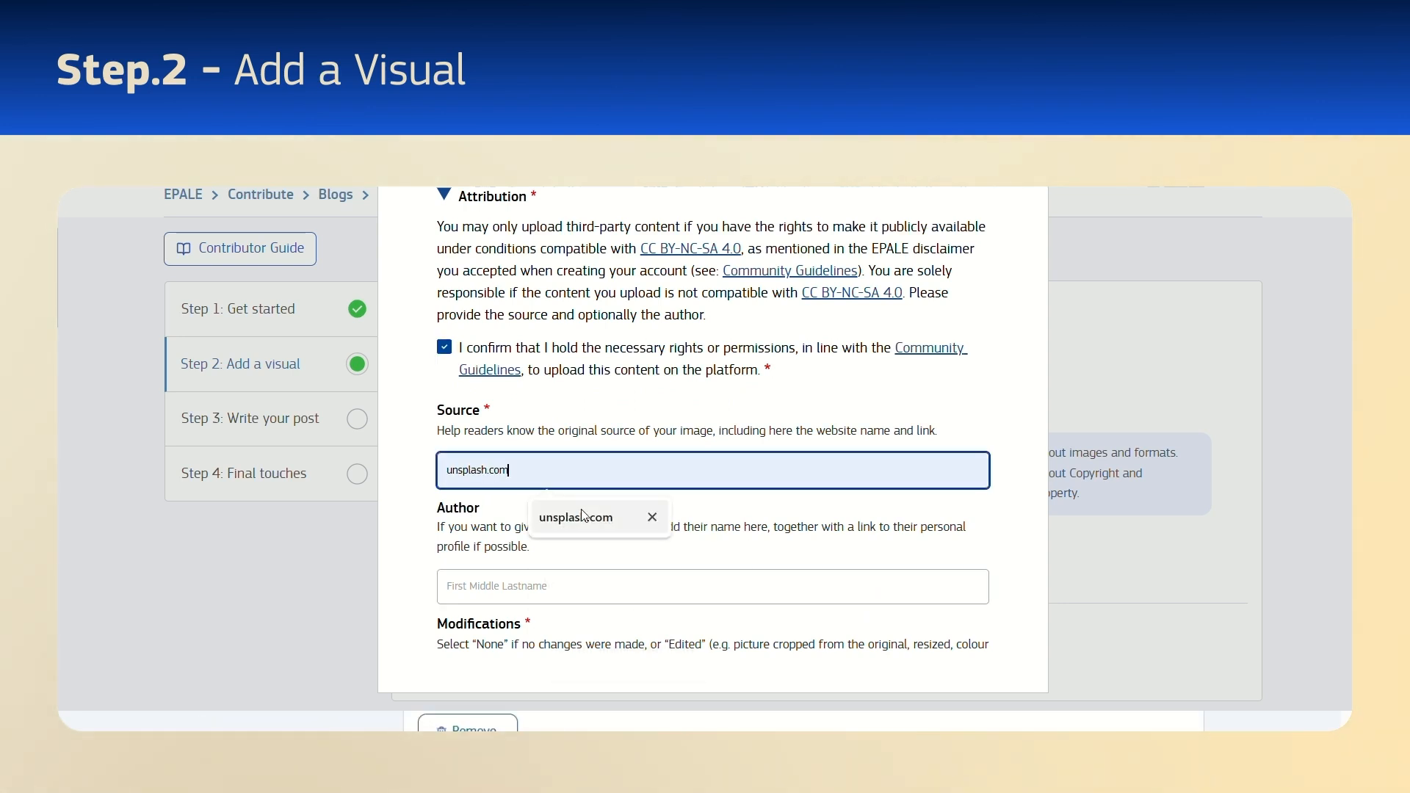
pyautogui.click(580, 514)
# - Set the image's modifications to Edited and save its media details
pyautogui.scroll(-1, 584, 515)
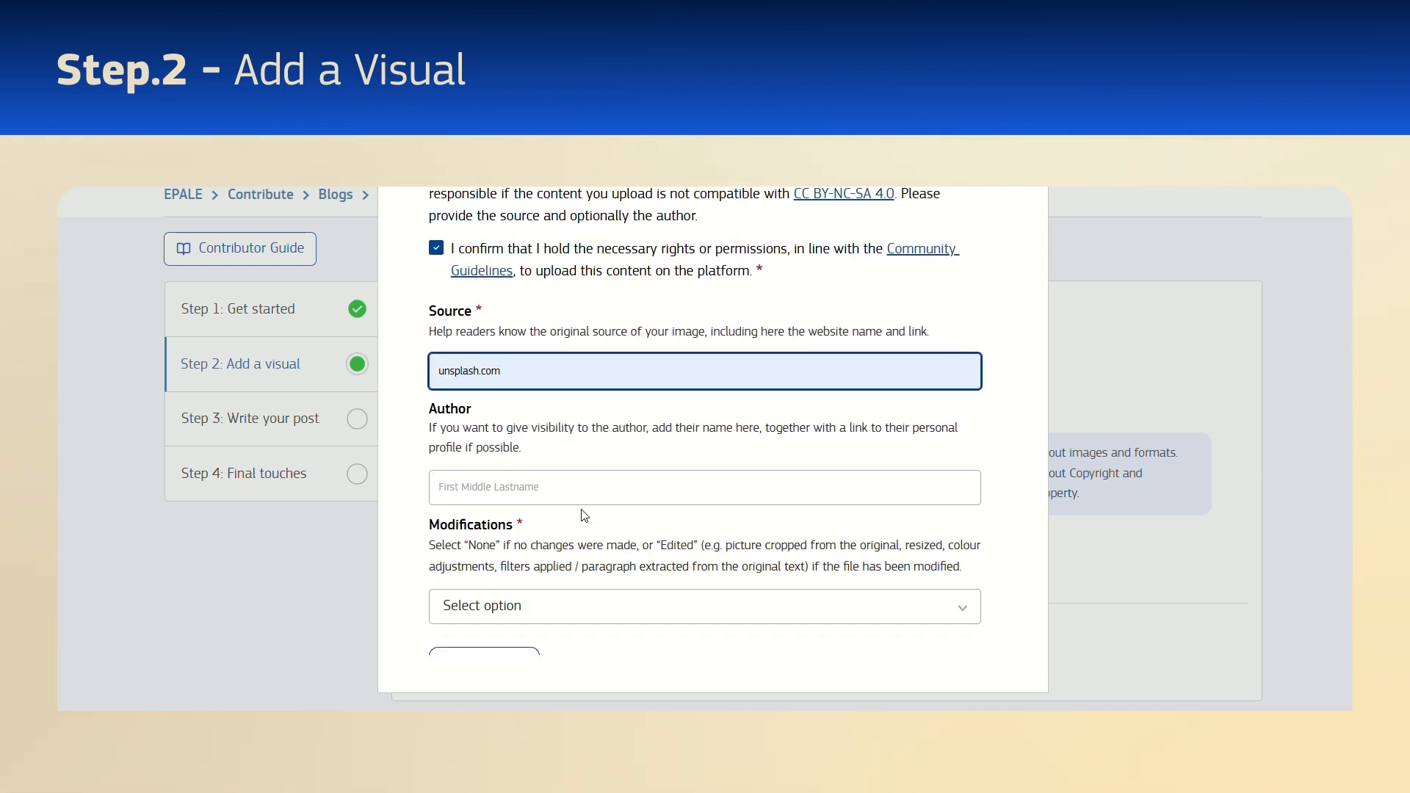
pyautogui.click(589, 619)
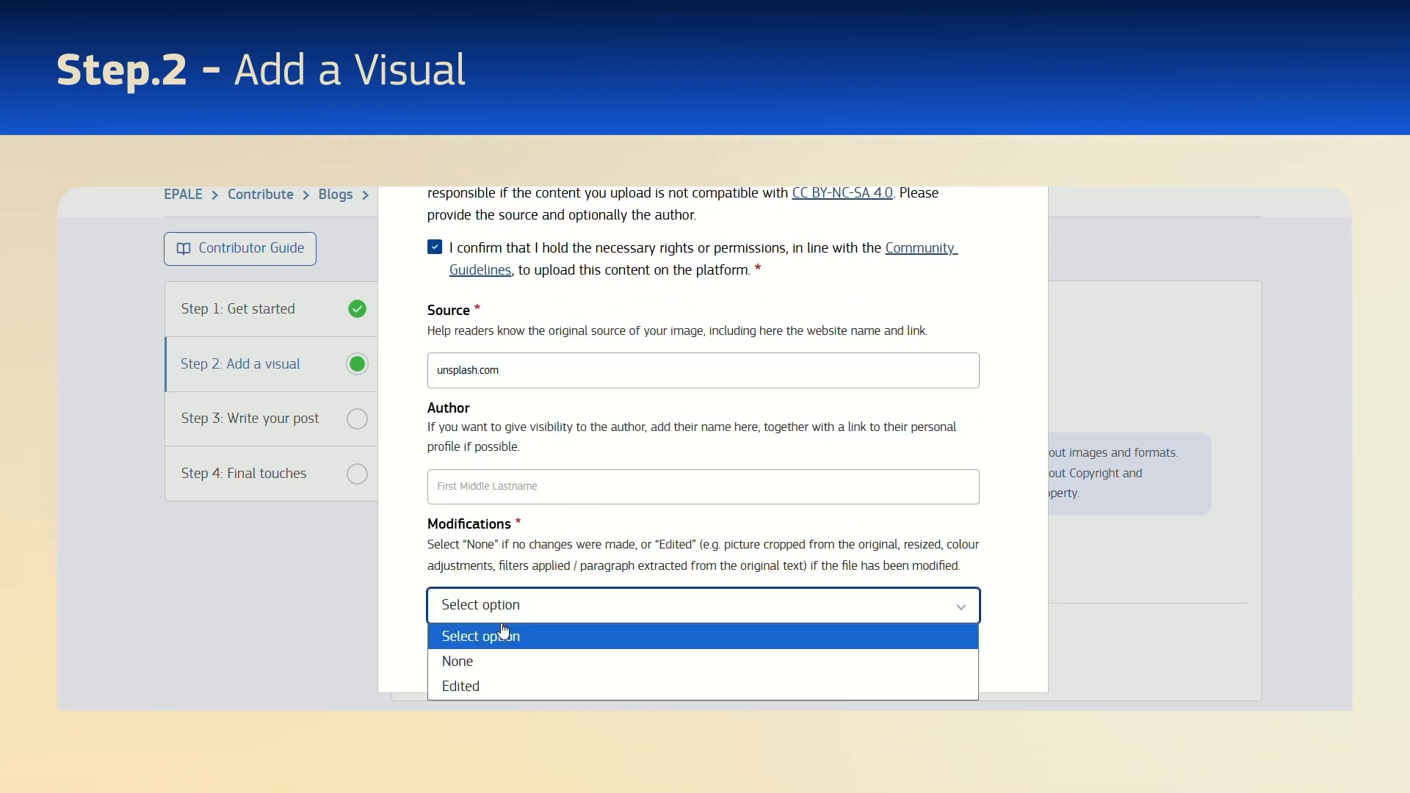
pyautogui.click(488, 676)
pyautogui.scroll(-2, 488, 690)
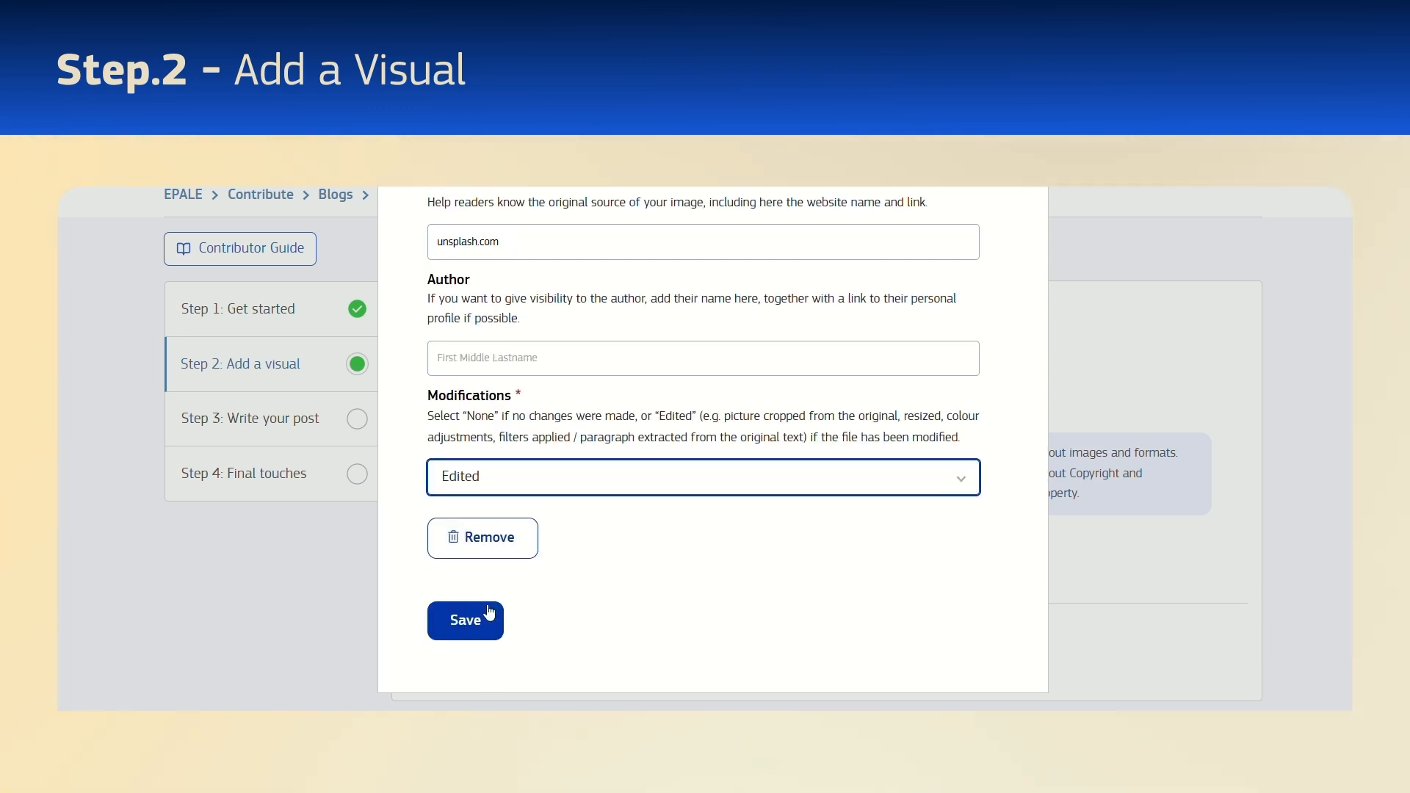
pyautogui.click(490, 612)
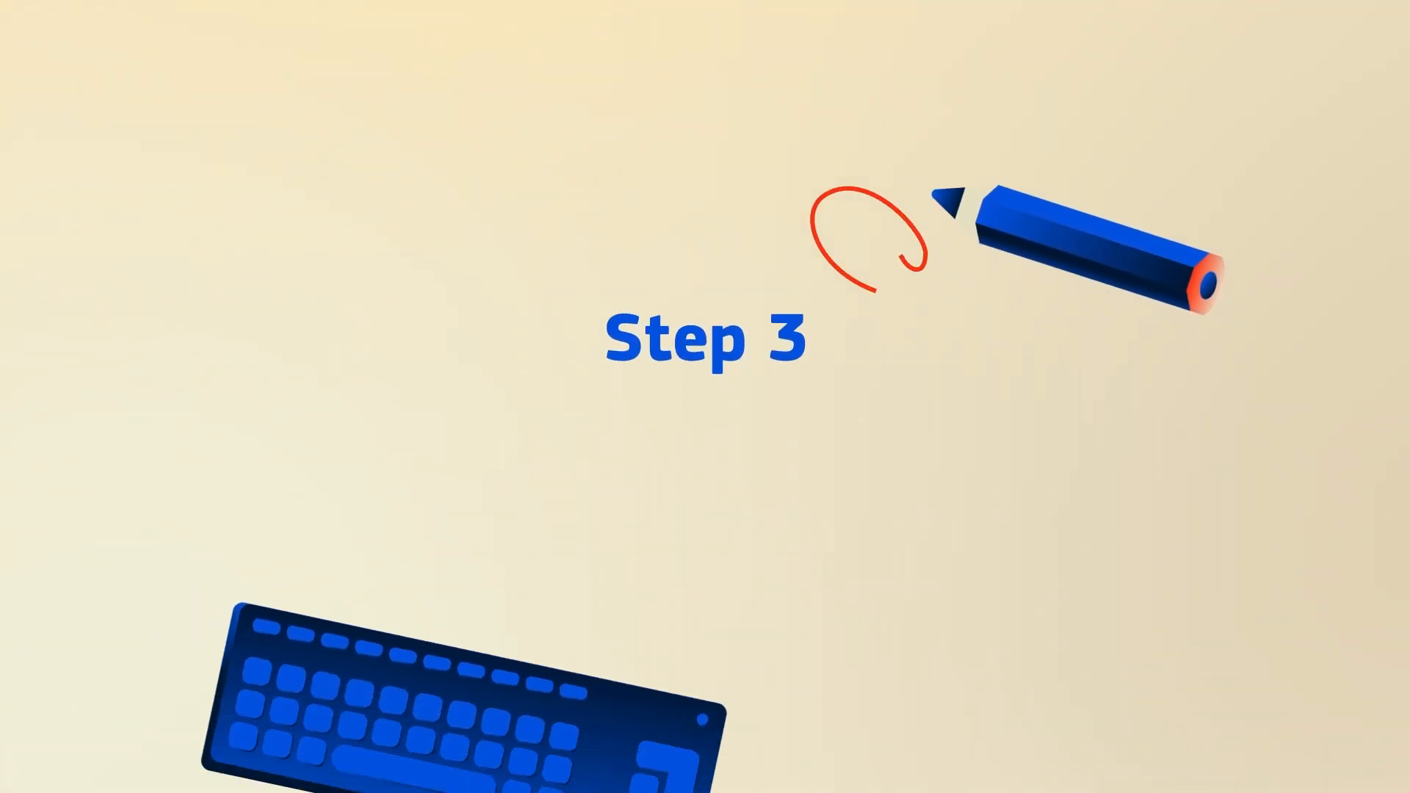
# - Enter the teaser "Write your engaging teaser here" and enlarge the teaser text field
pyautogui.write('Write your engagin')
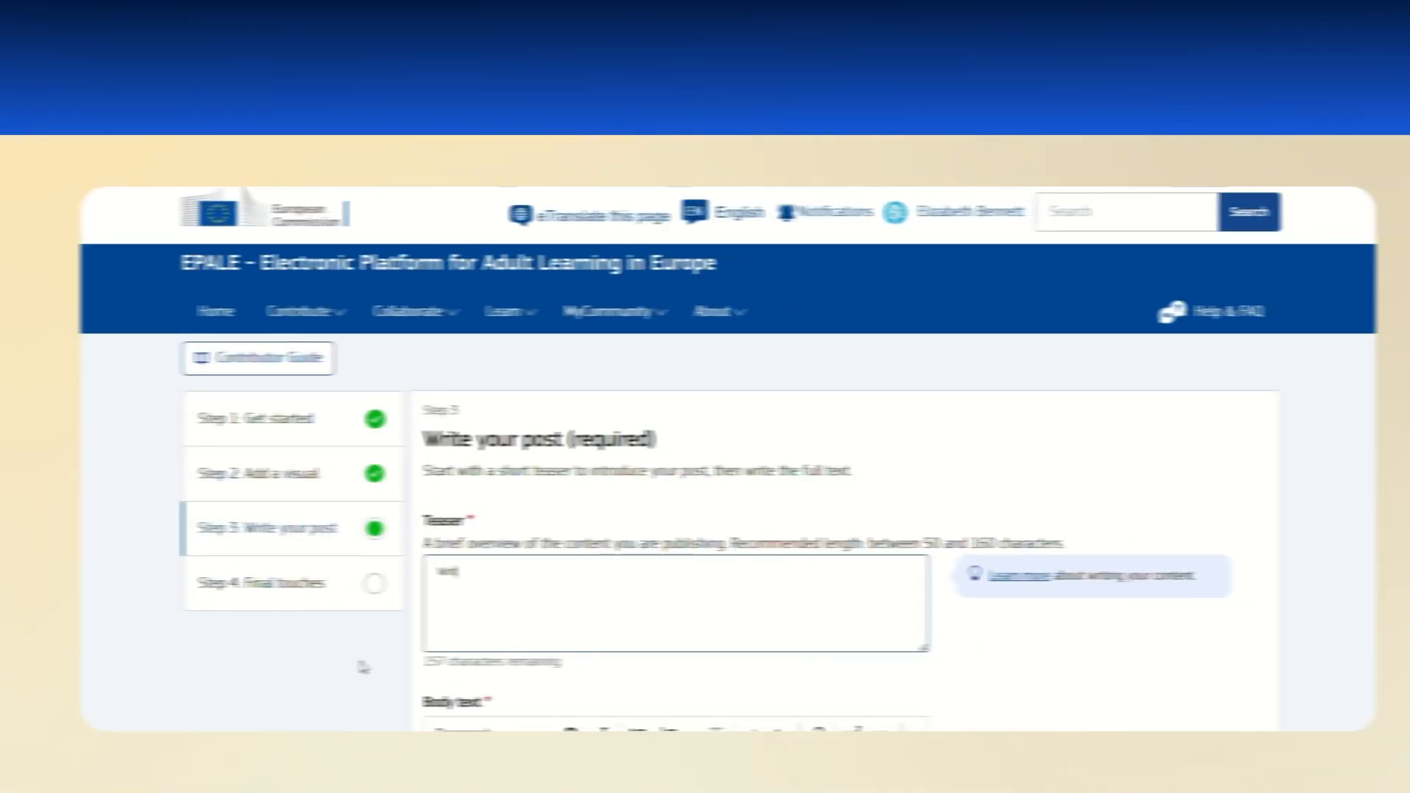
pyautogui.write('g teaser here')
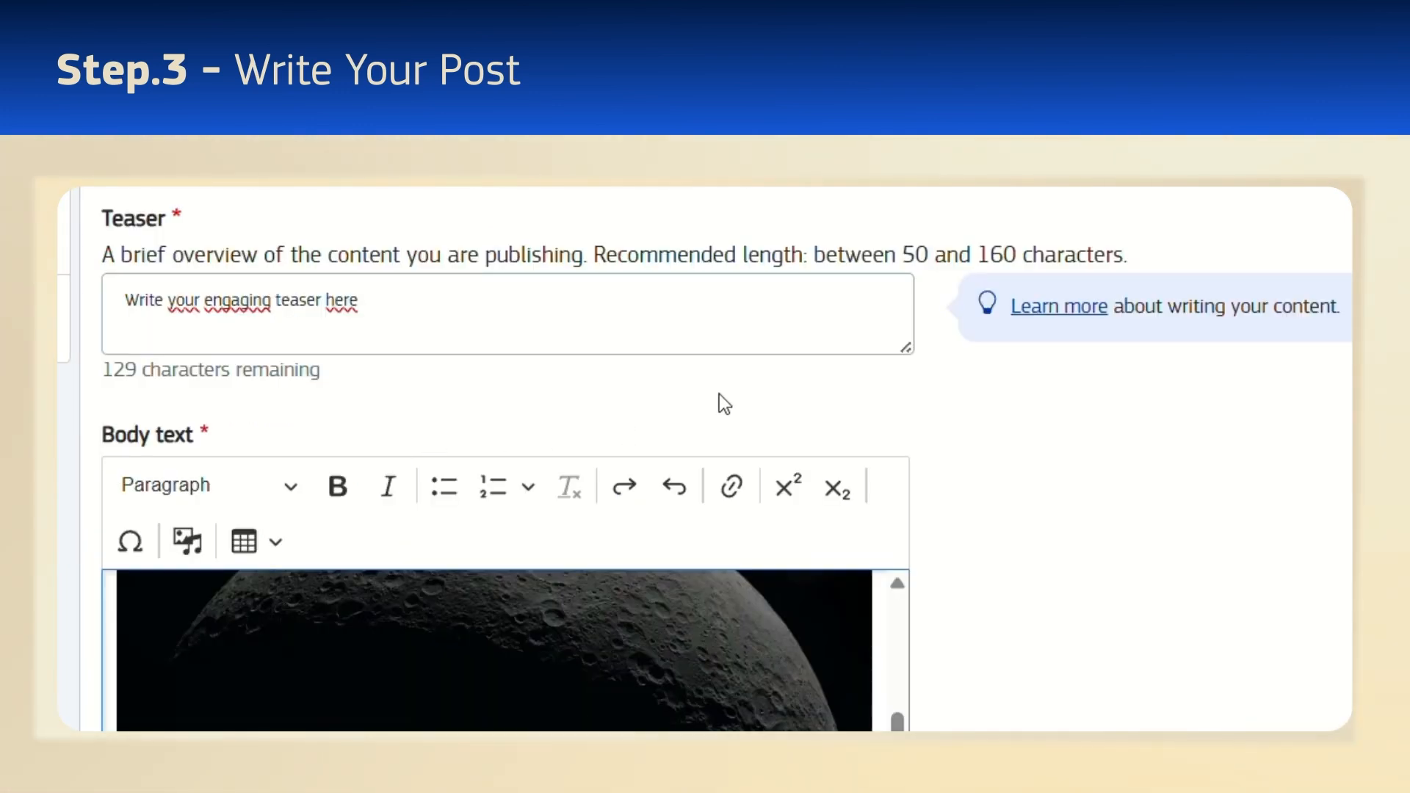
pyautogui.moveTo(907, 348); pyautogui.dragTo(1262, 418)
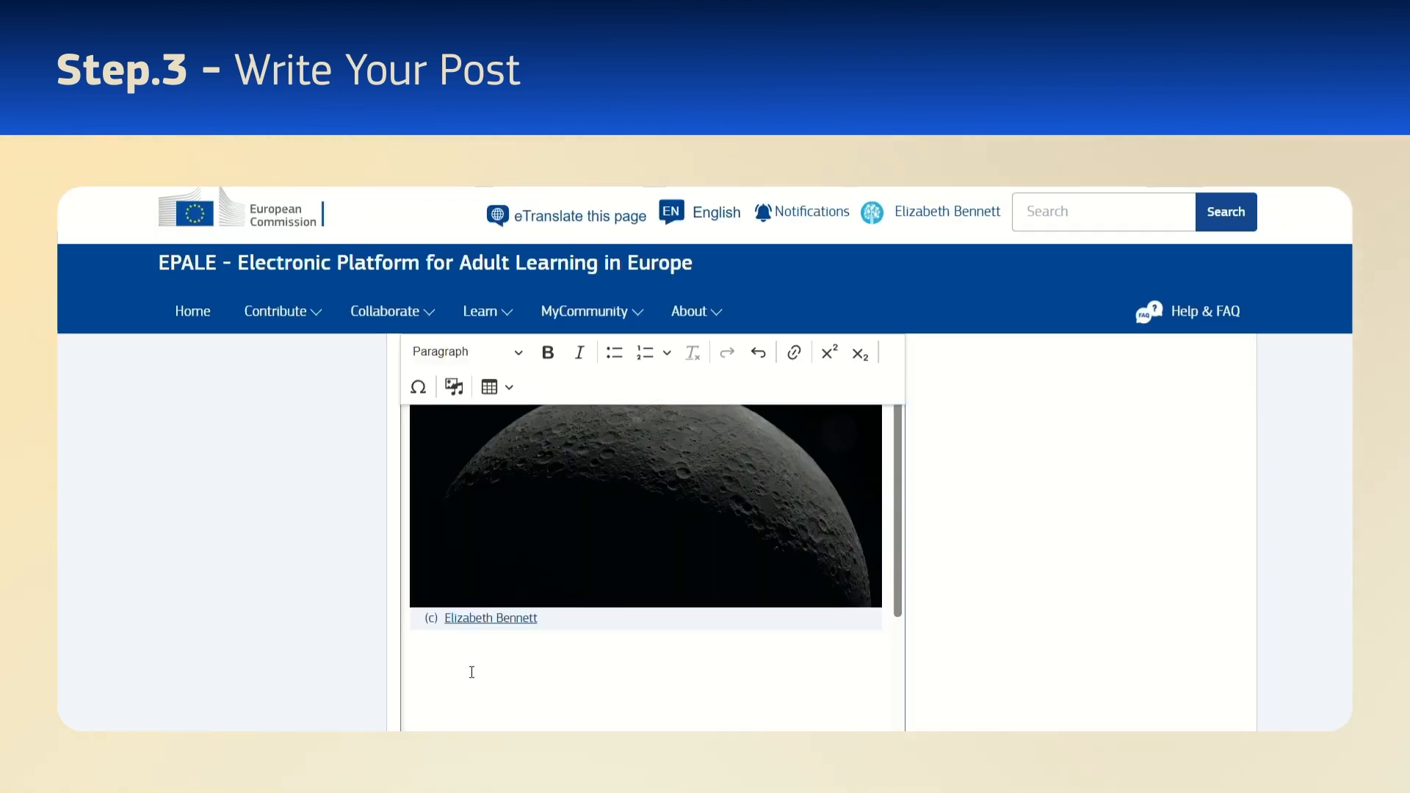
# - Write "You can write your article here!" below the image in the body text and enlarge the body editor
pyautogui.write('write your')
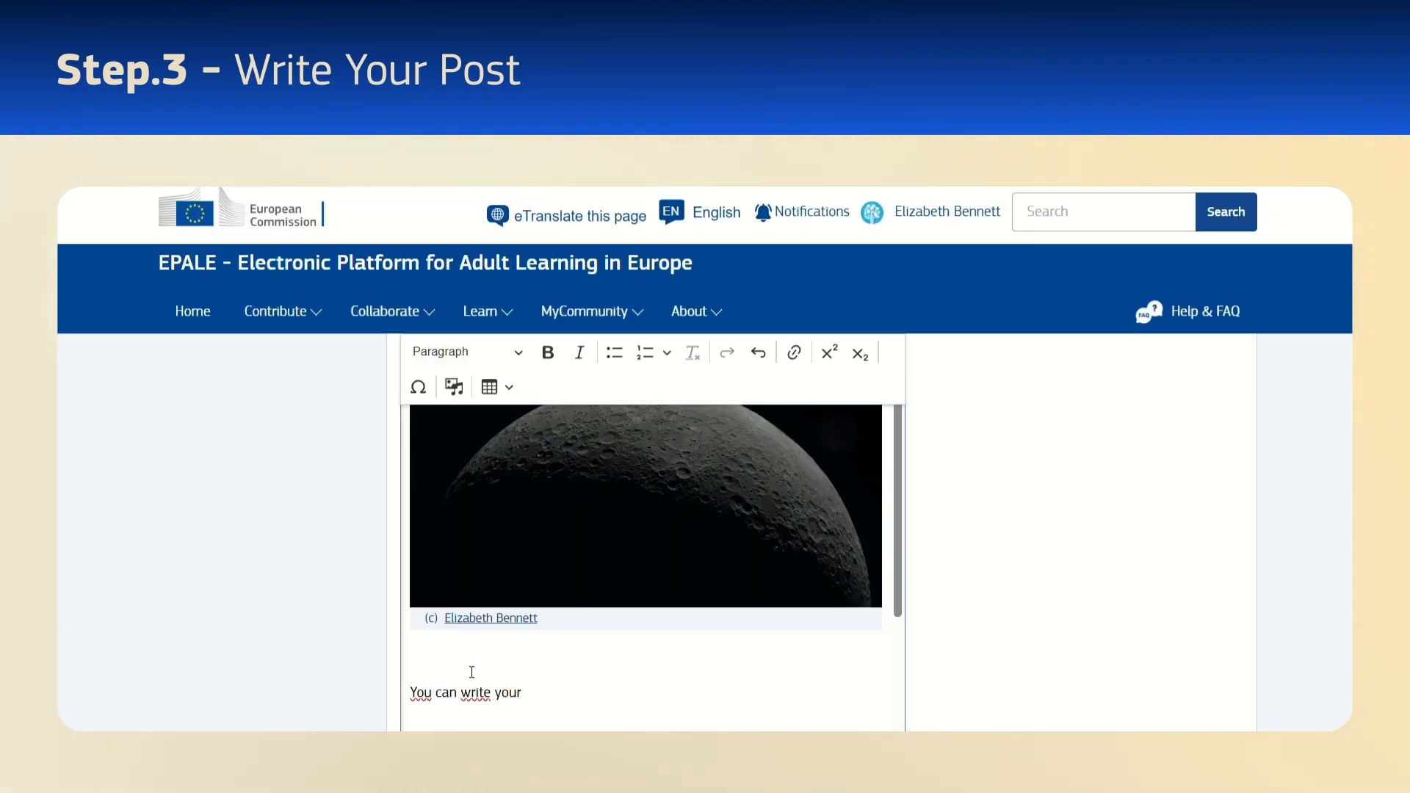
pyautogui.write('le here!')
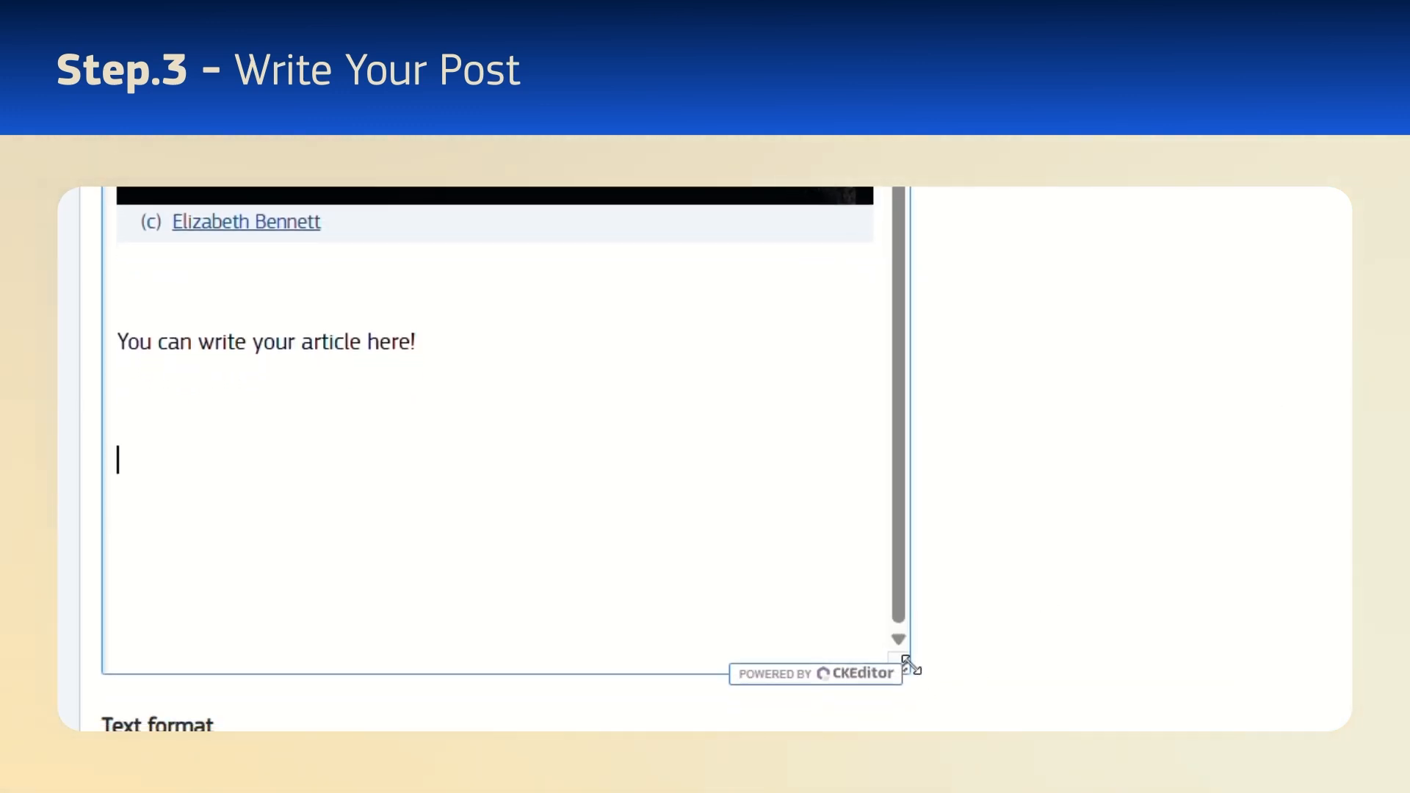
pyautogui.moveTo(913, 667); pyautogui.dragTo(1319, 702)
# - Proceed to the final touches and set the first theme to Learners with Digital inclusion as its secondary theme
pyautogui.scroll(-3, 1066, 522)
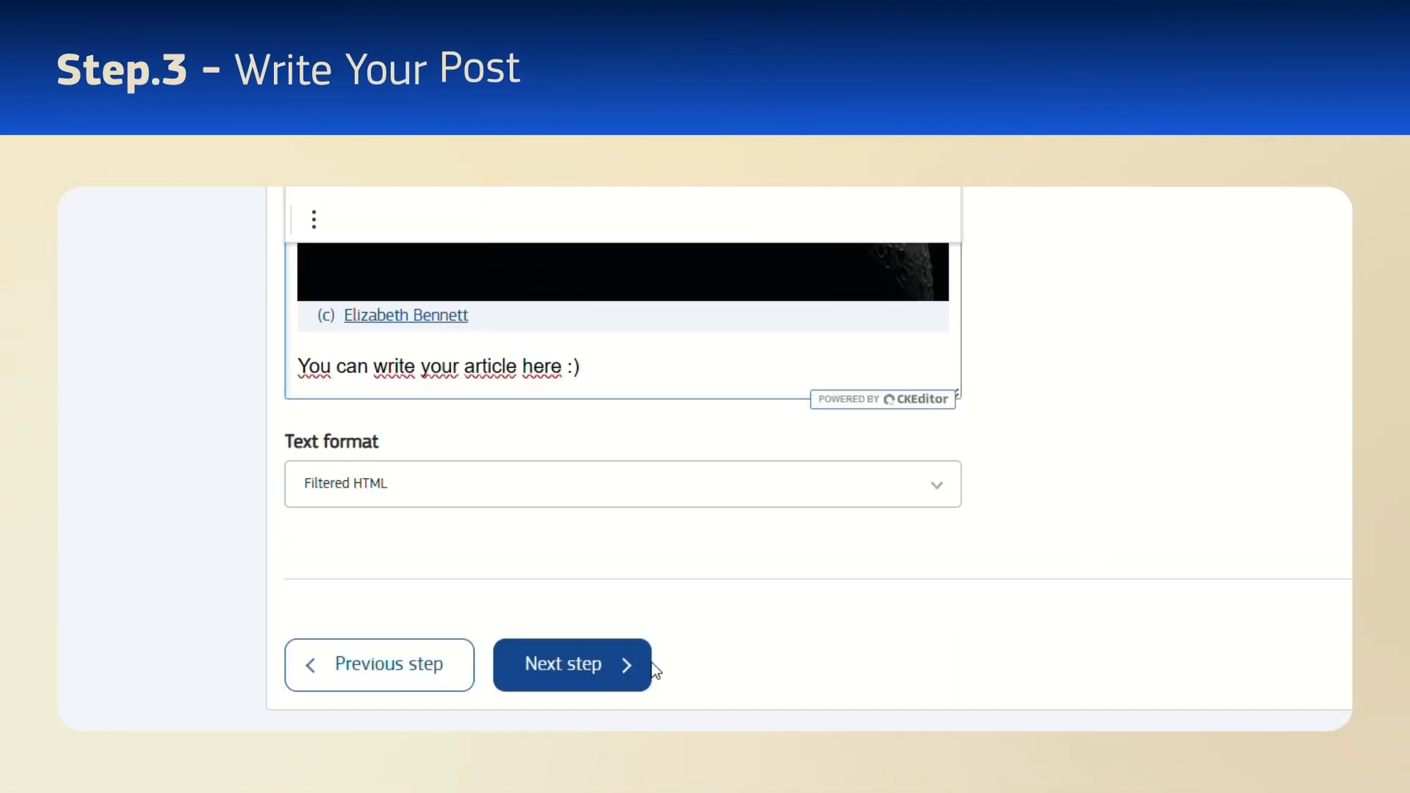
pyautogui.click(617, 679)
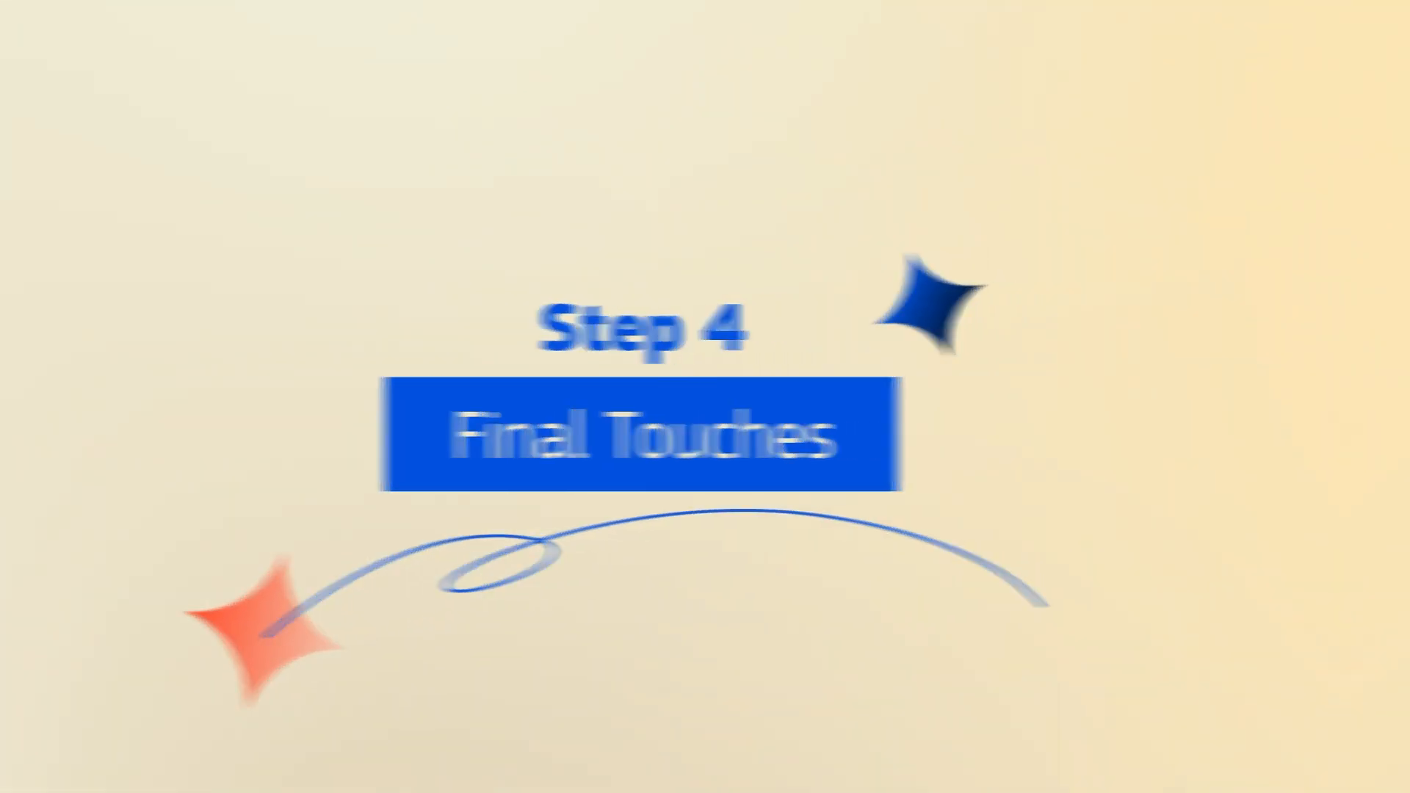
pyautogui.click(458, 426)
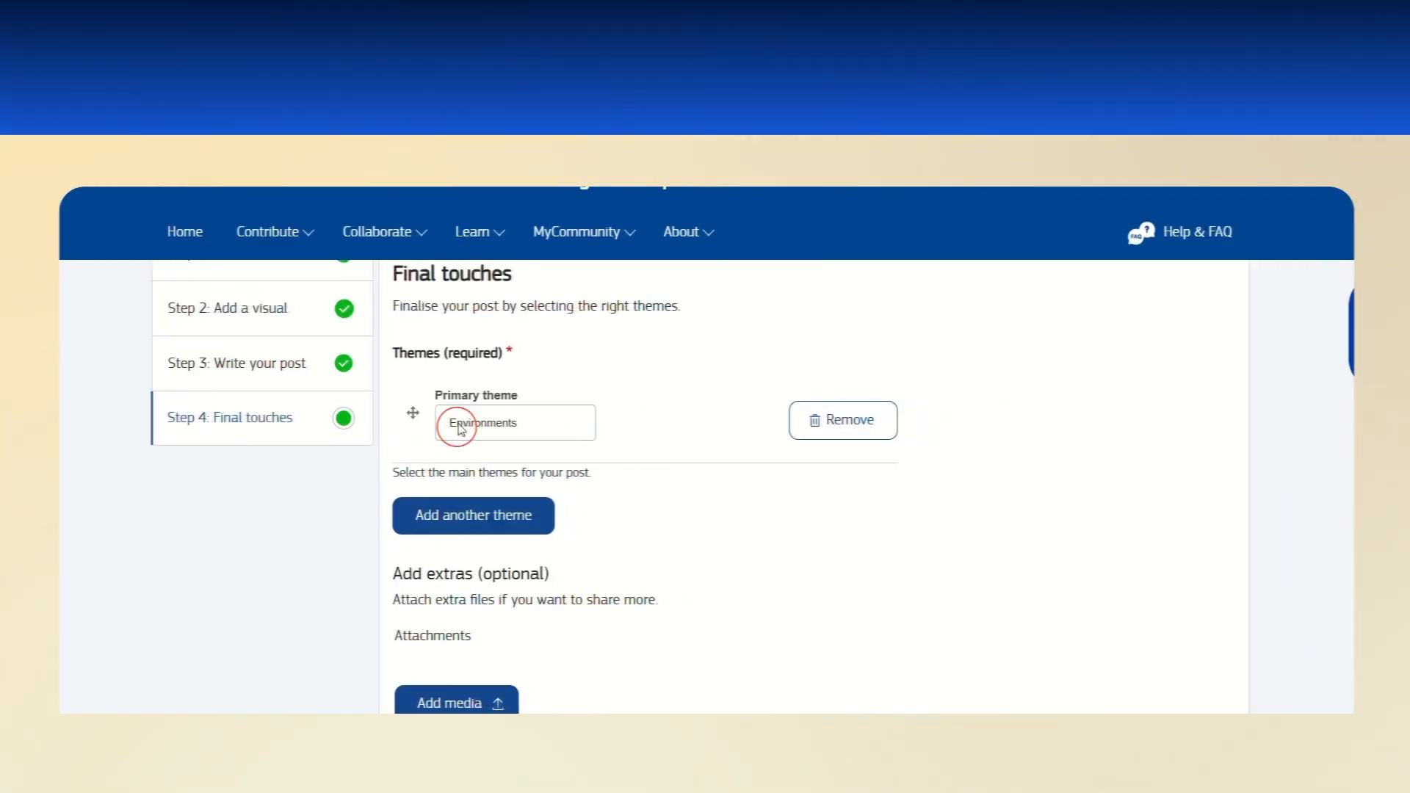
pyautogui.click(476, 476)
pyautogui.click(647, 423)
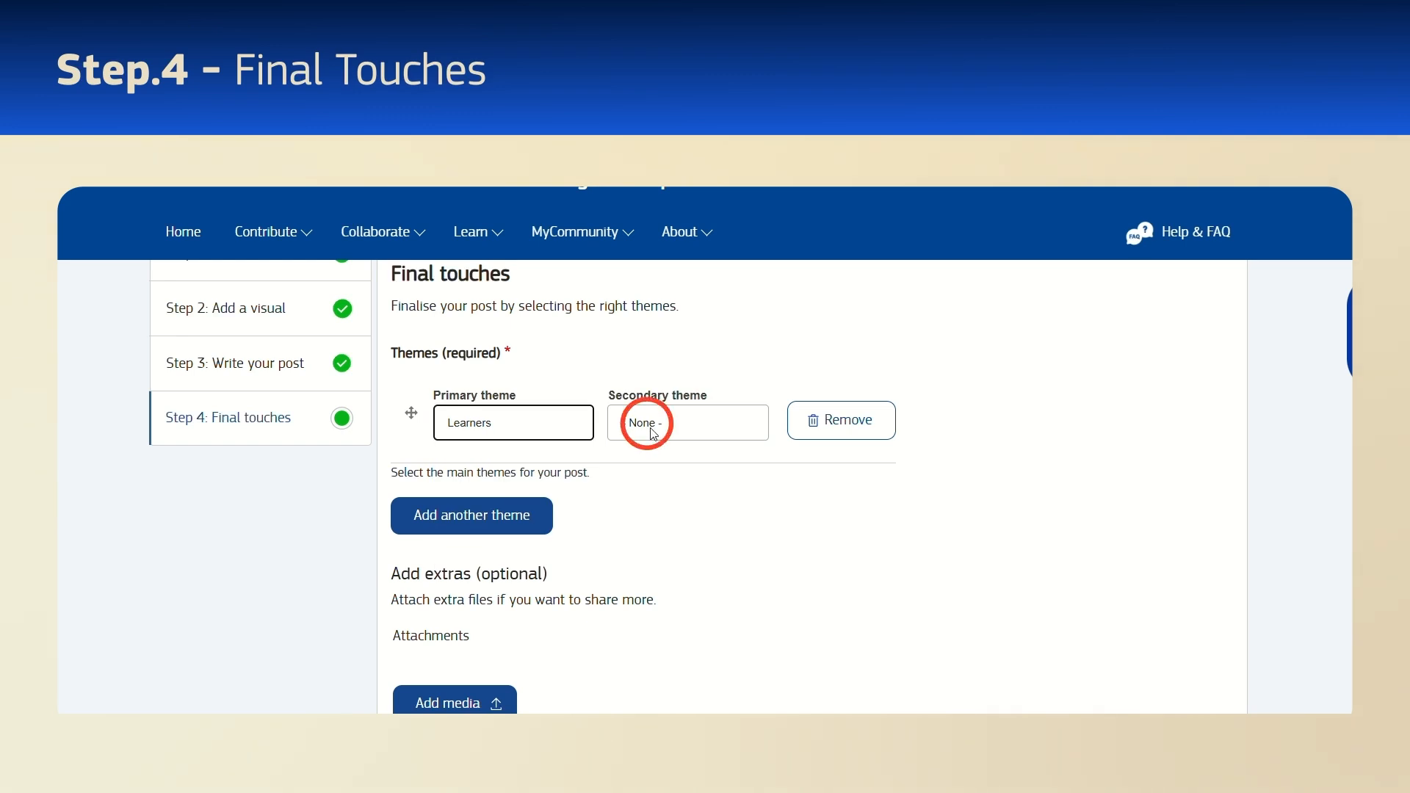
pyautogui.click(646, 584)
# - Add another theme to the post with Skills as its primary theme
pyautogui.click(527, 520)
pyautogui.click(527, 518)
pyautogui.click(587, 604)
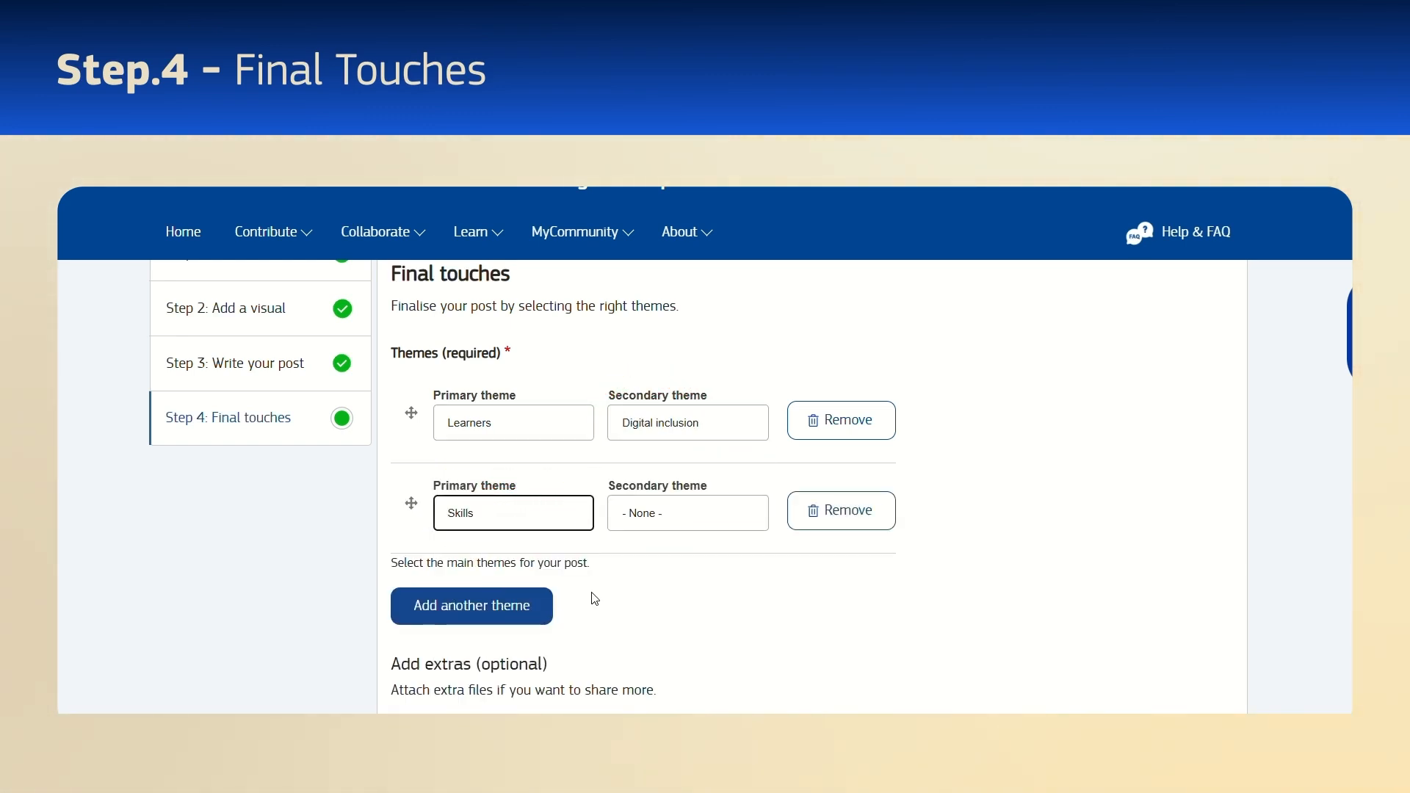
# - Set the secondary theme of the post's Skills theme to Culture and flag the post as Erasmus+ content
pyautogui.click(653, 522)
pyautogui.click(646, 373)
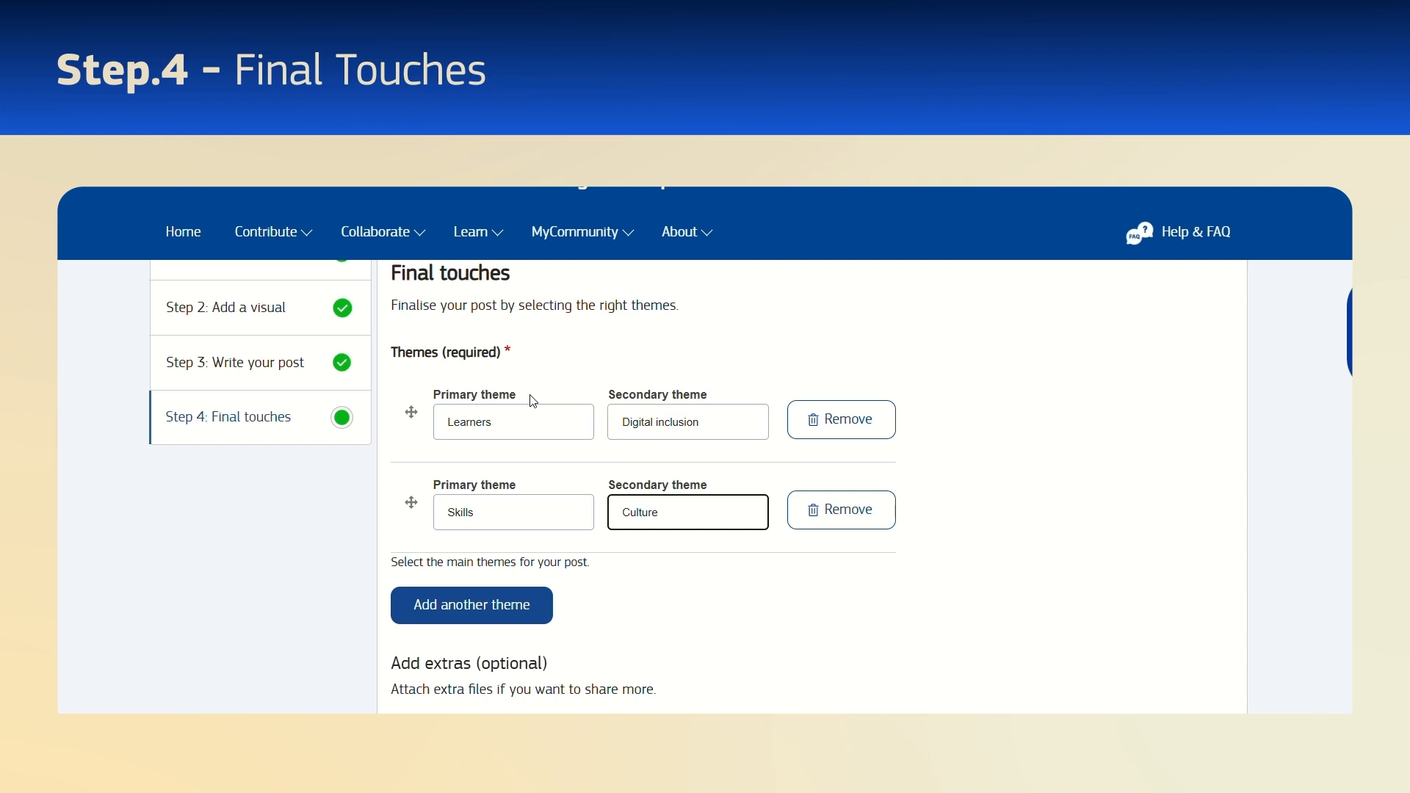
pyautogui.scroll(-4, 534, 401)
pyautogui.click(502, 522)
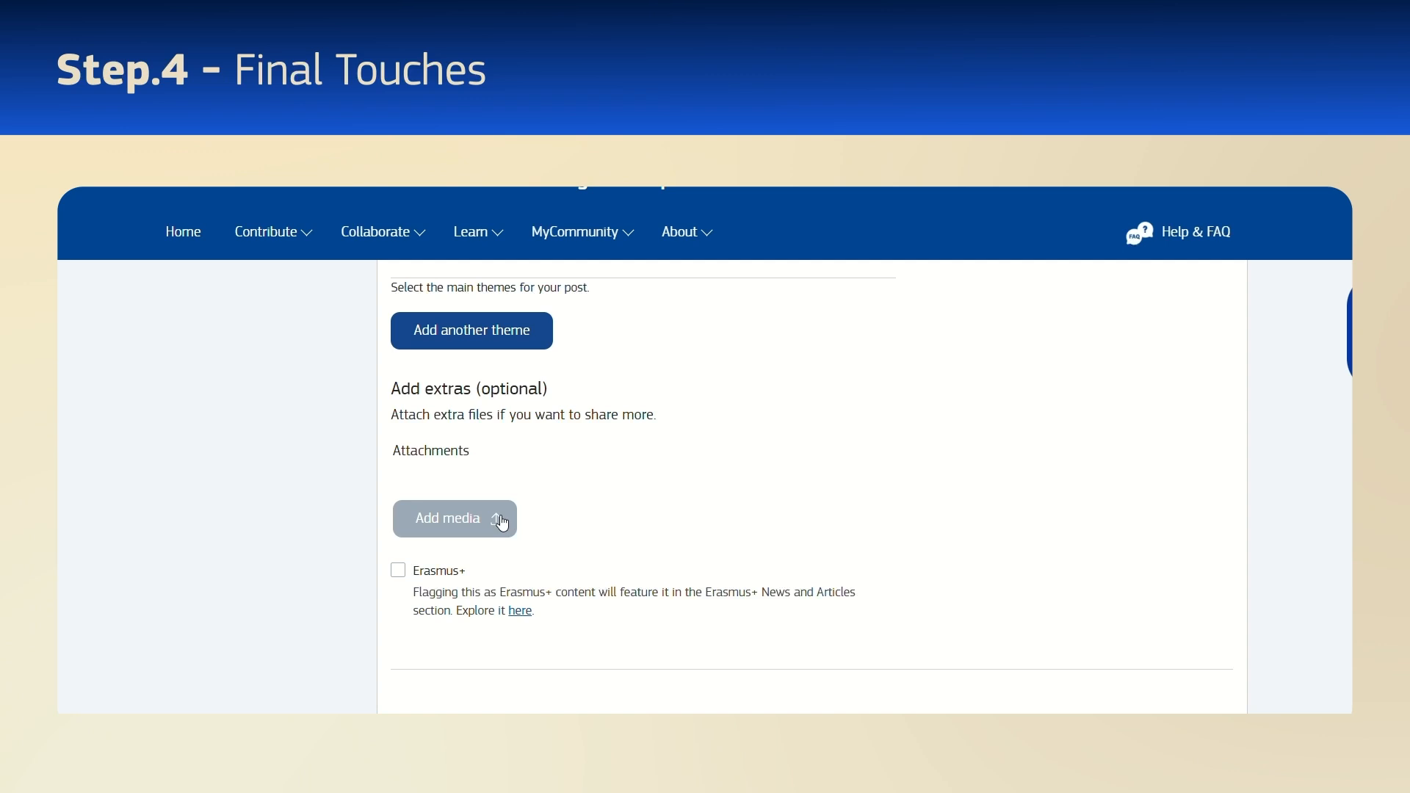
pyautogui.scroll(-1, 503, 522)
pyautogui.click(399, 480)
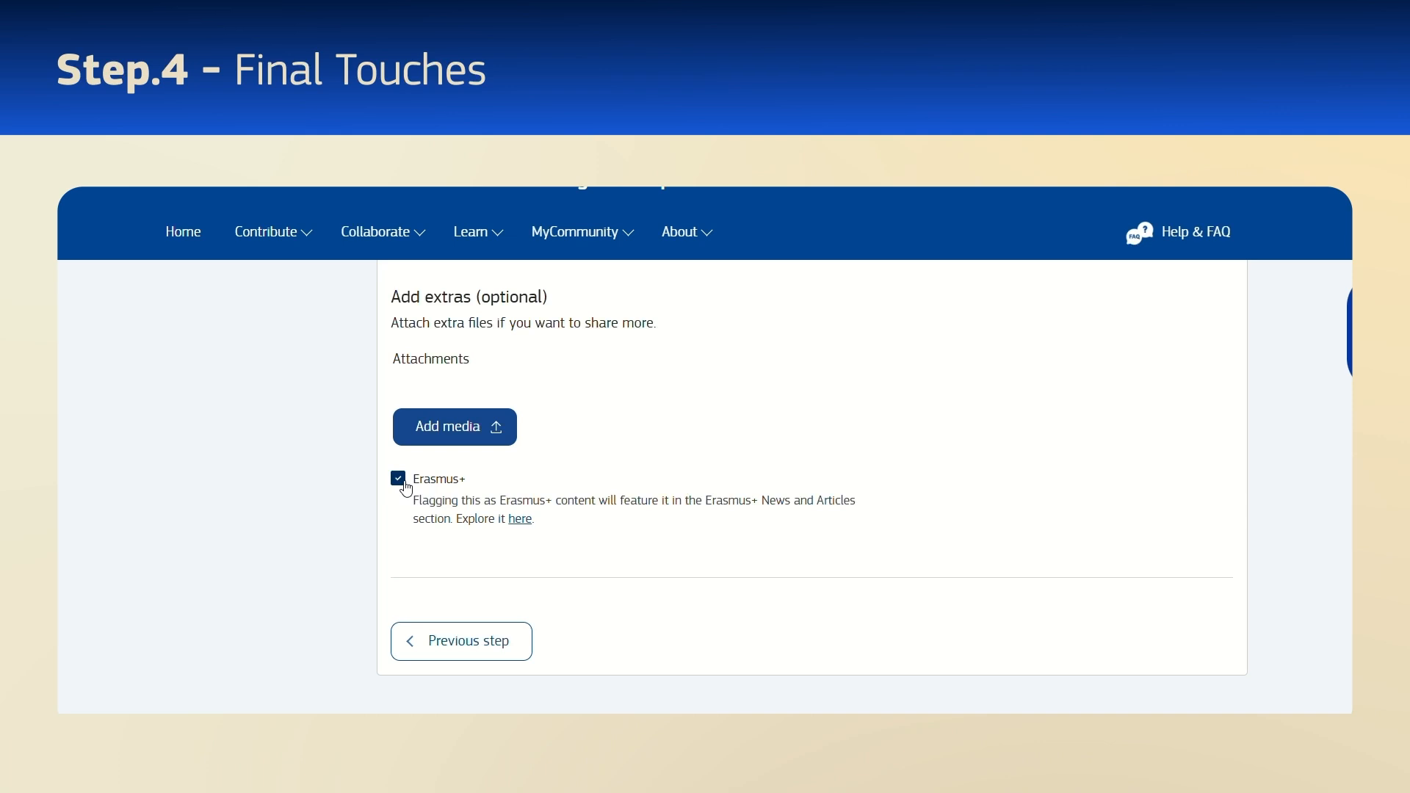
# - Preview the post and review its title, teaser, main image and article text
pyautogui.scroll(-2, 407, 489)
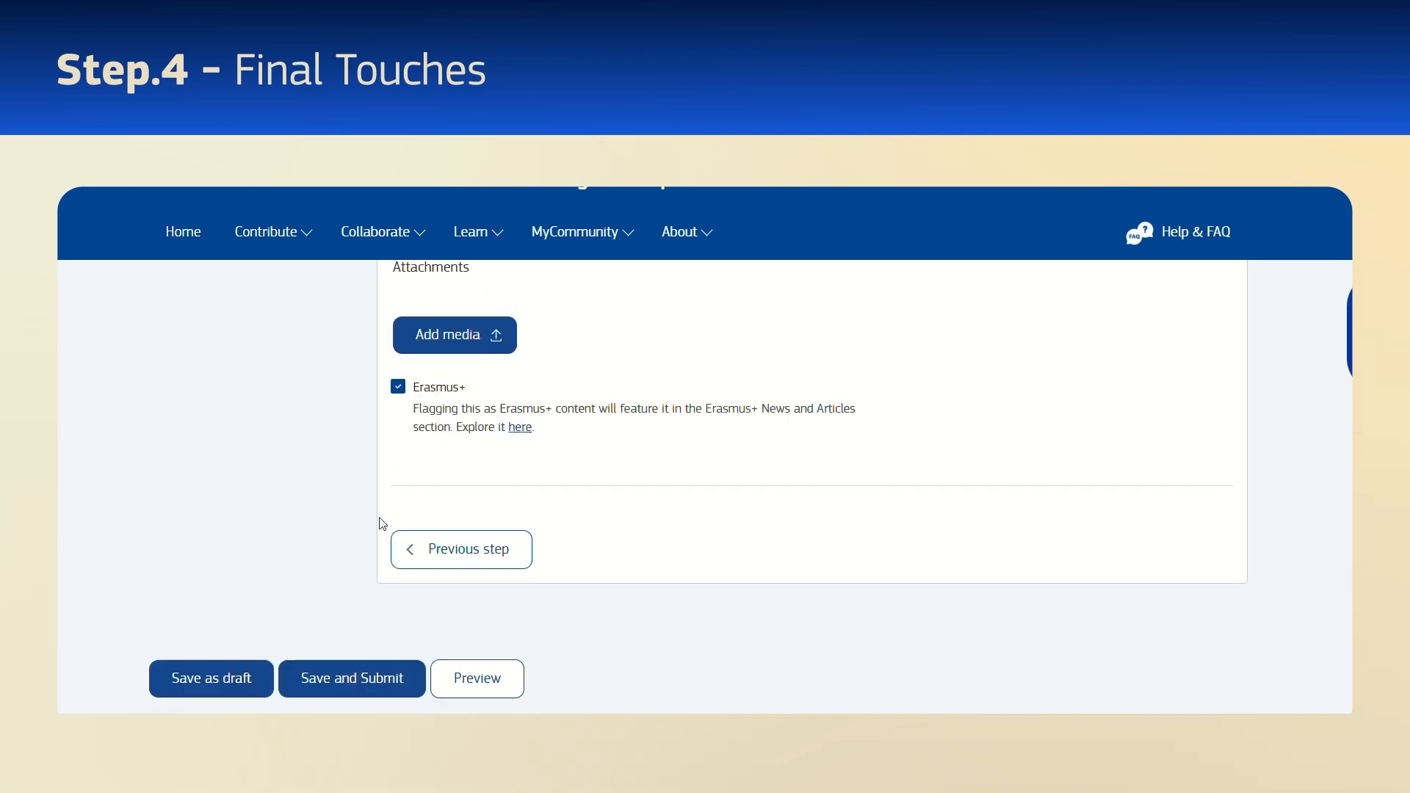
pyautogui.click(239, 598)
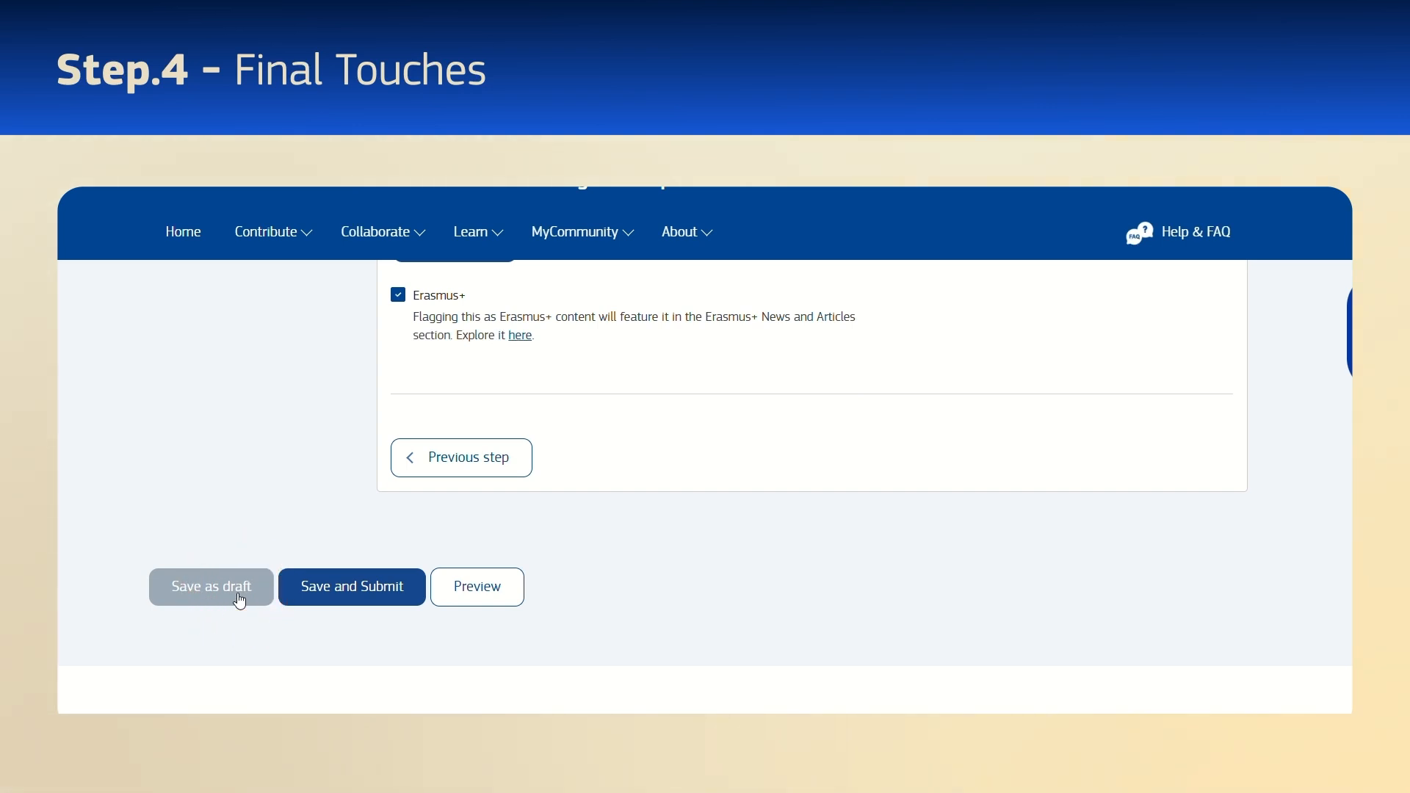
pyautogui.click(463, 587)
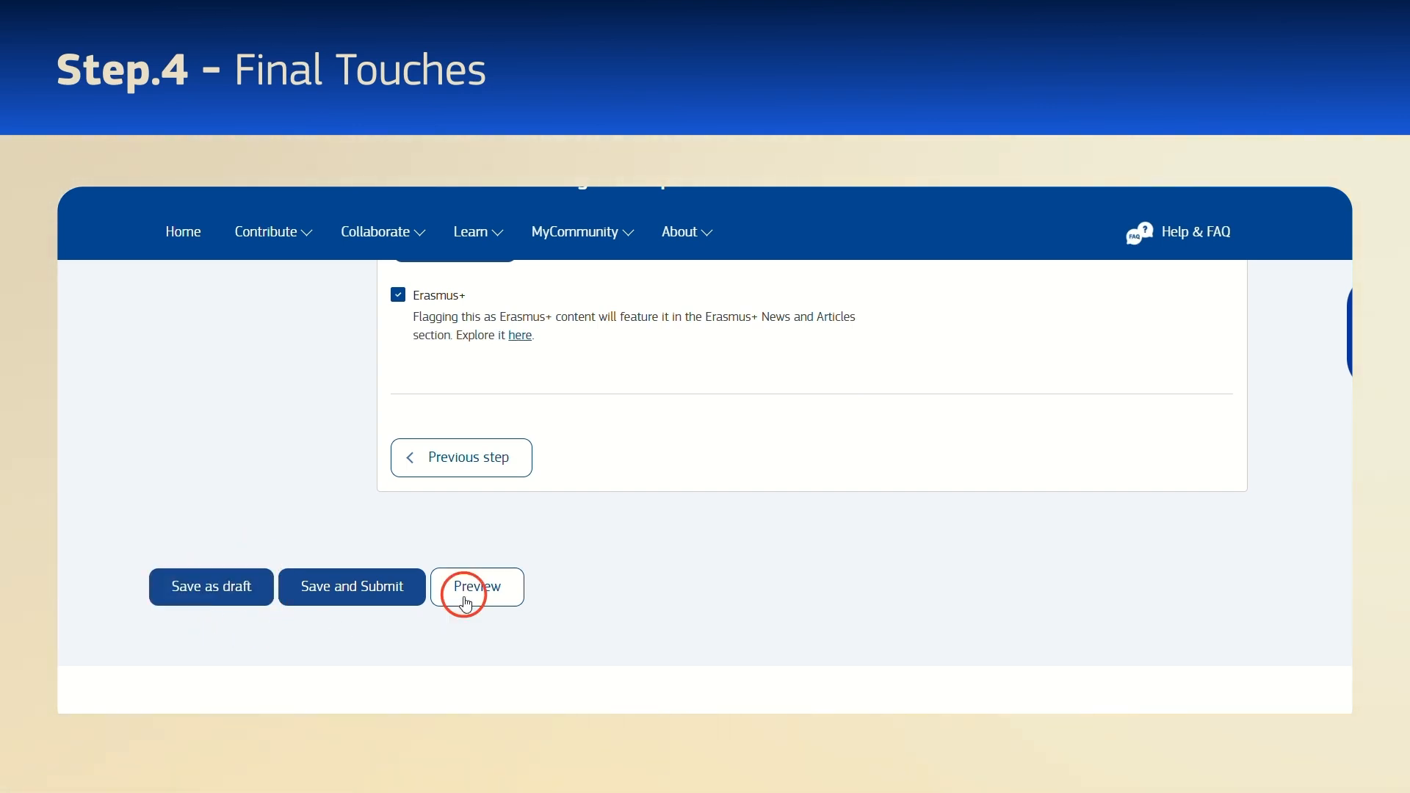
pyautogui.scroll(-5, 95, 390)
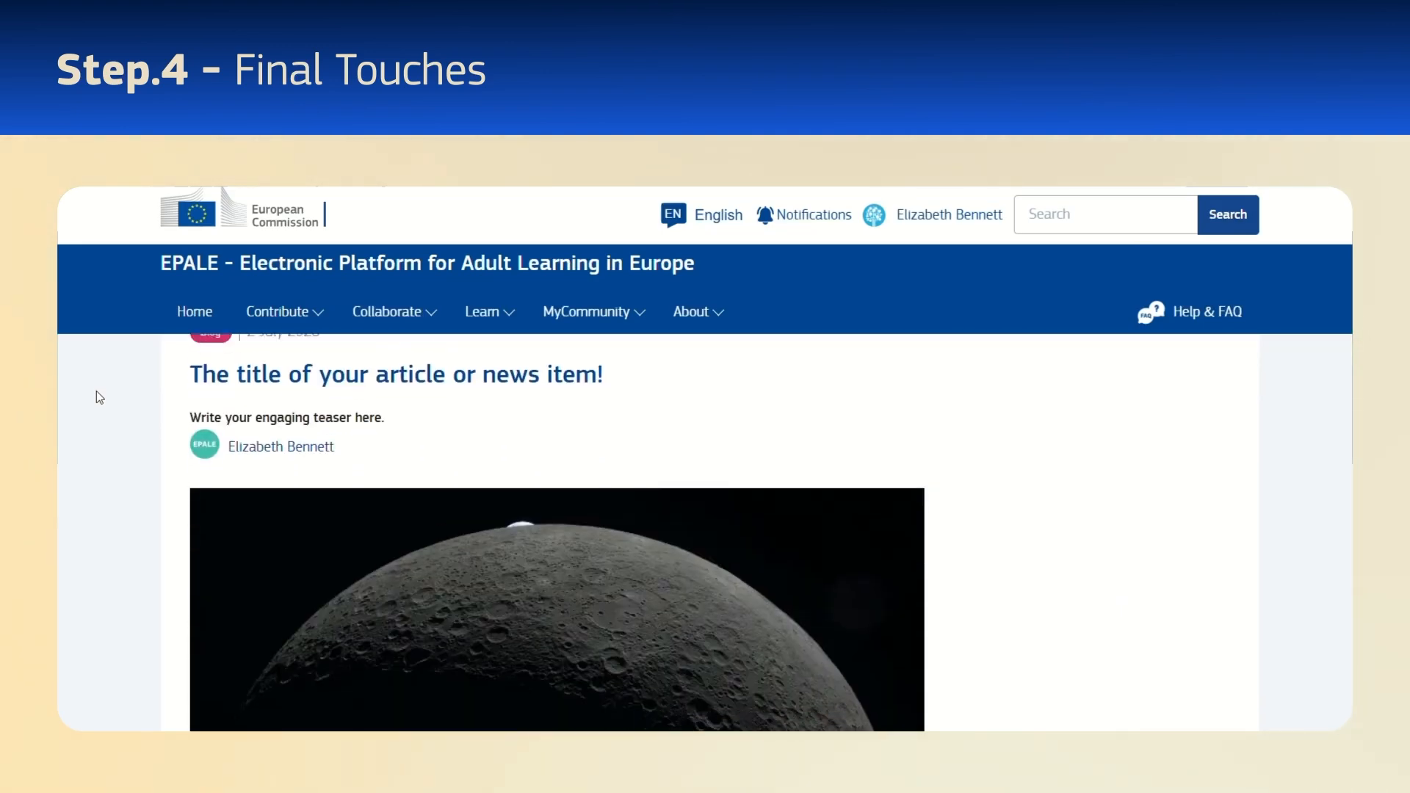
pyautogui.scroll(-4, 100, 387)
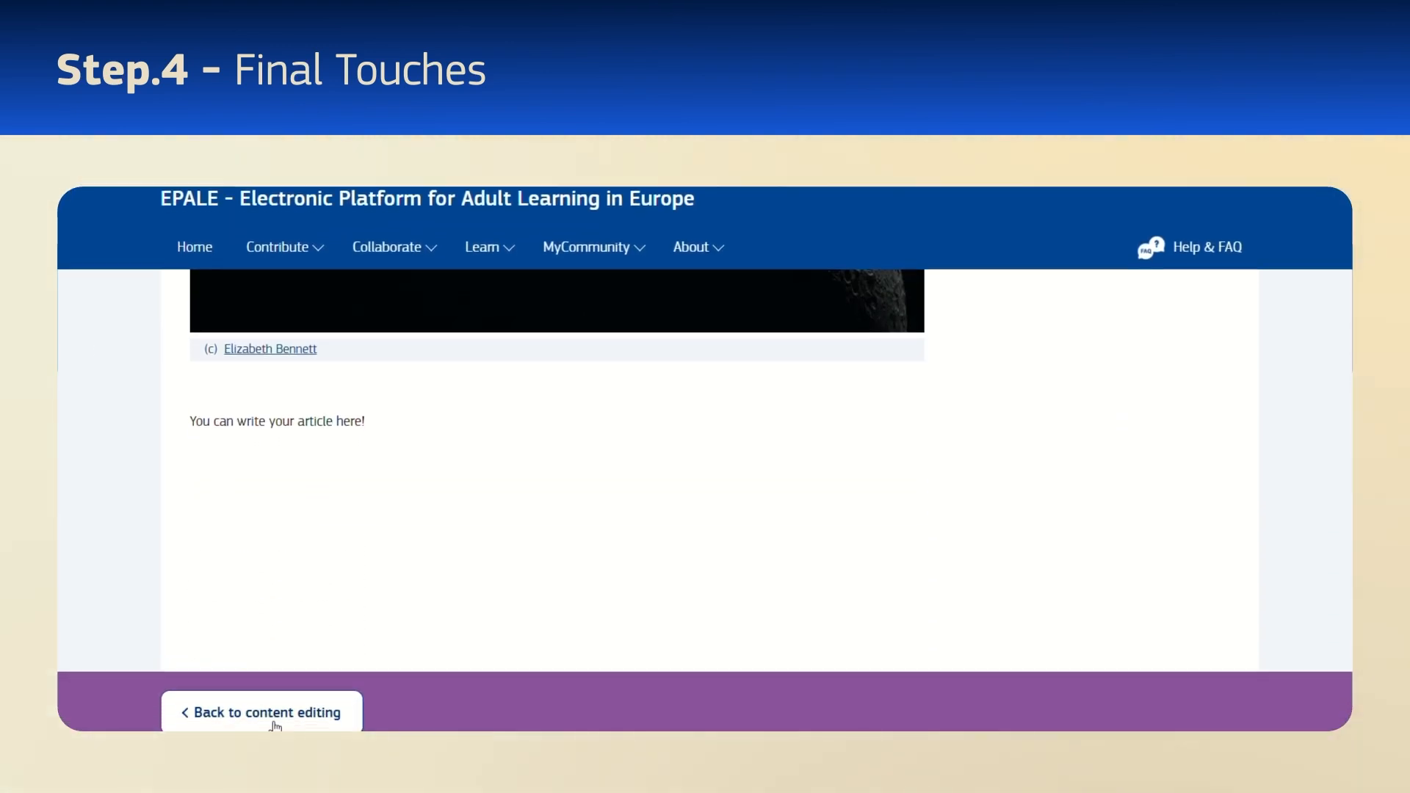
# - Return from the preview to content editing, and save and submit the post
pyautogui.click(273, 708)
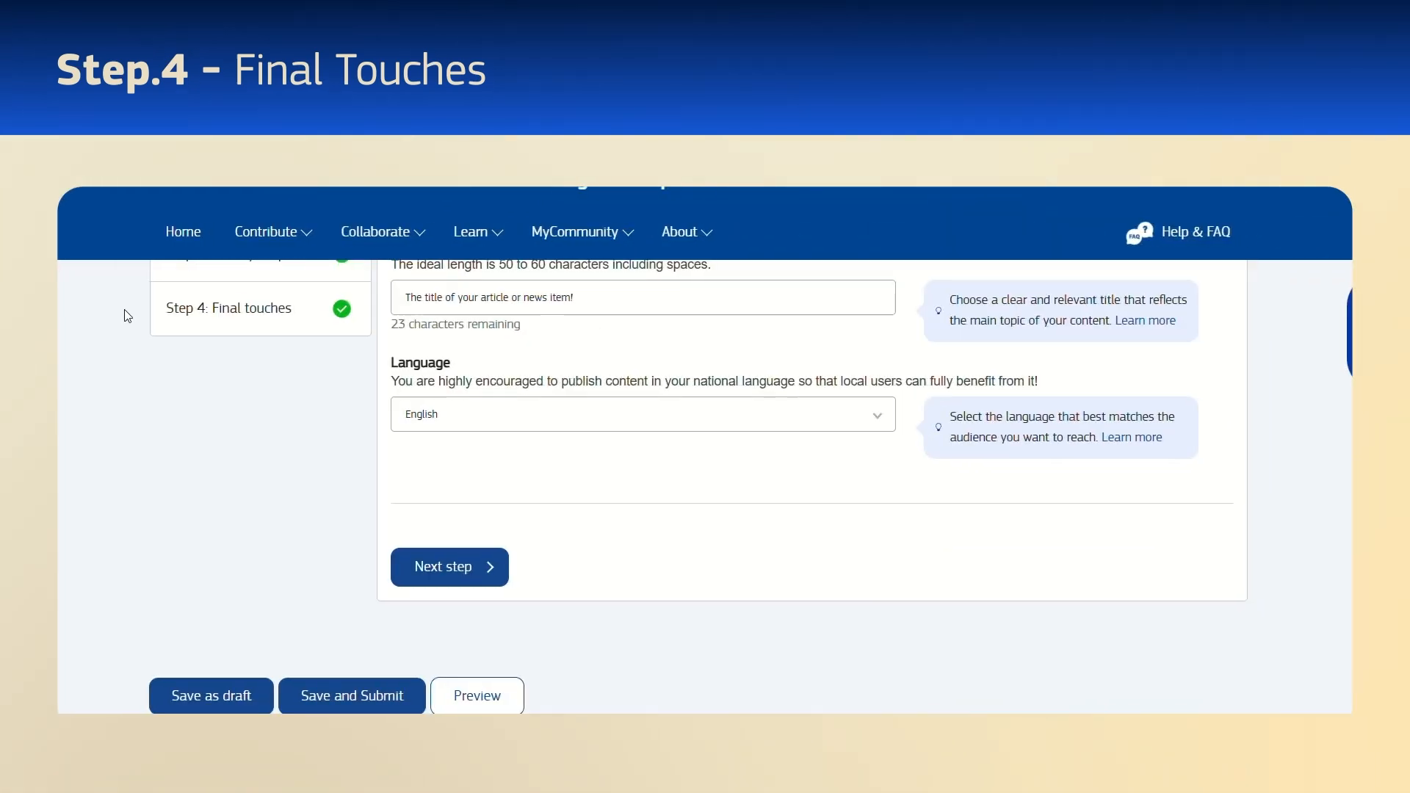
pyautogui.scroll(-3, 236, 466)
pyautogui.click(395, 540)
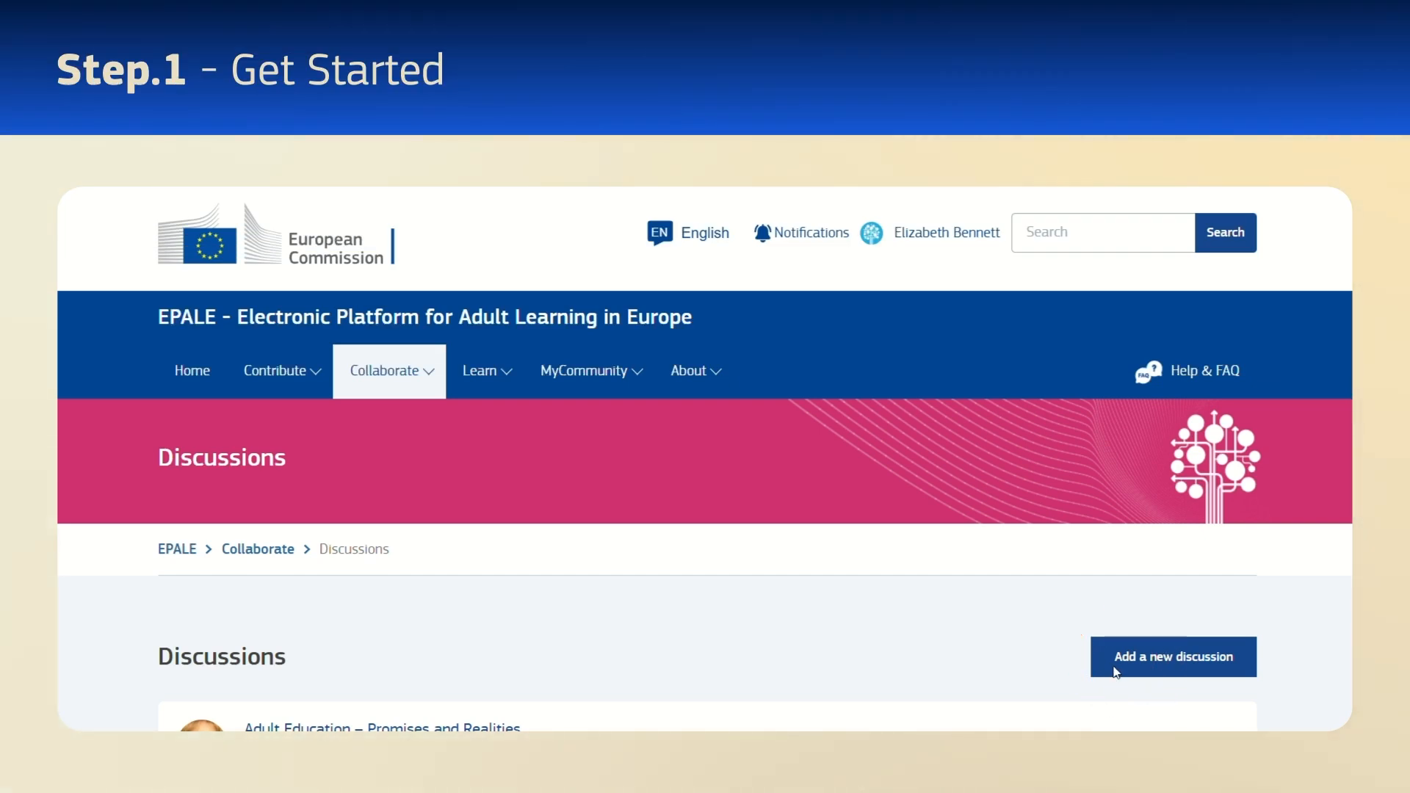
# - Start a new discussion and enter "Title!" as its page title
pyautogui.click(1115, 669)
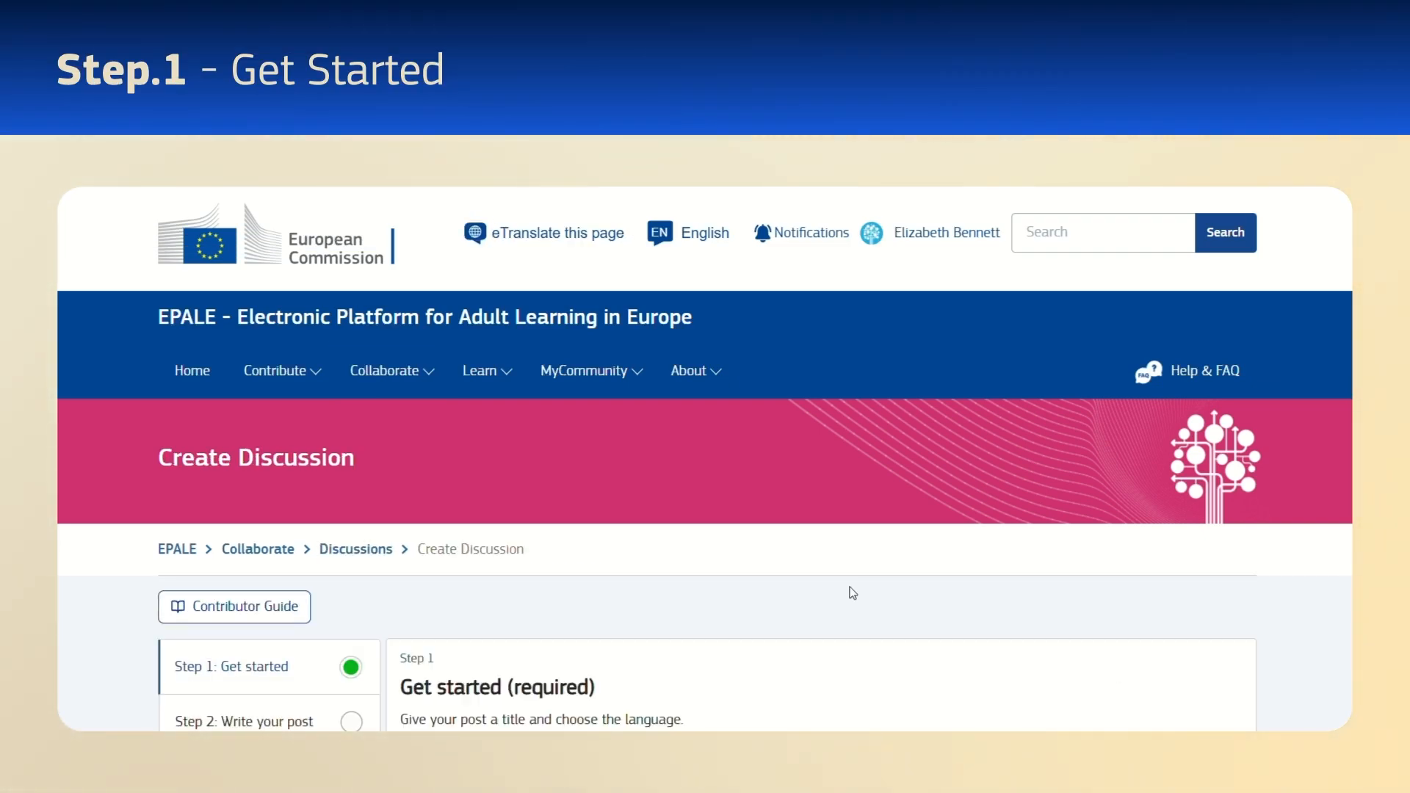
pyautogui.scroll(-4, 830, 588)
pyautogui.click(729, 552)
pyautogui.write('Tit')
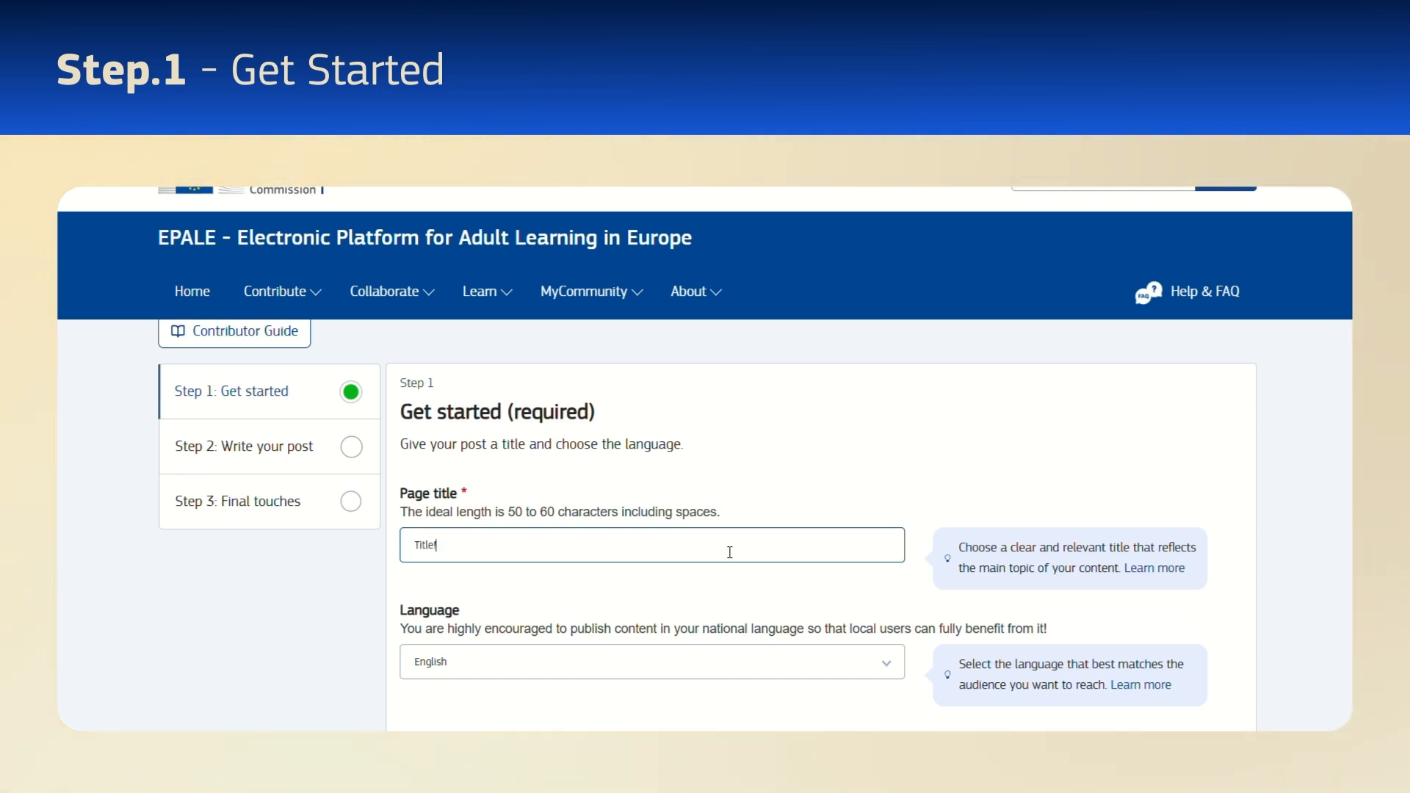
pyautogui.write('le')
pyautogui.scroll(-1, 729, 552)
# - Set the discussion's language to English and proceed to writing the post
pyautogui.click(683, 569)
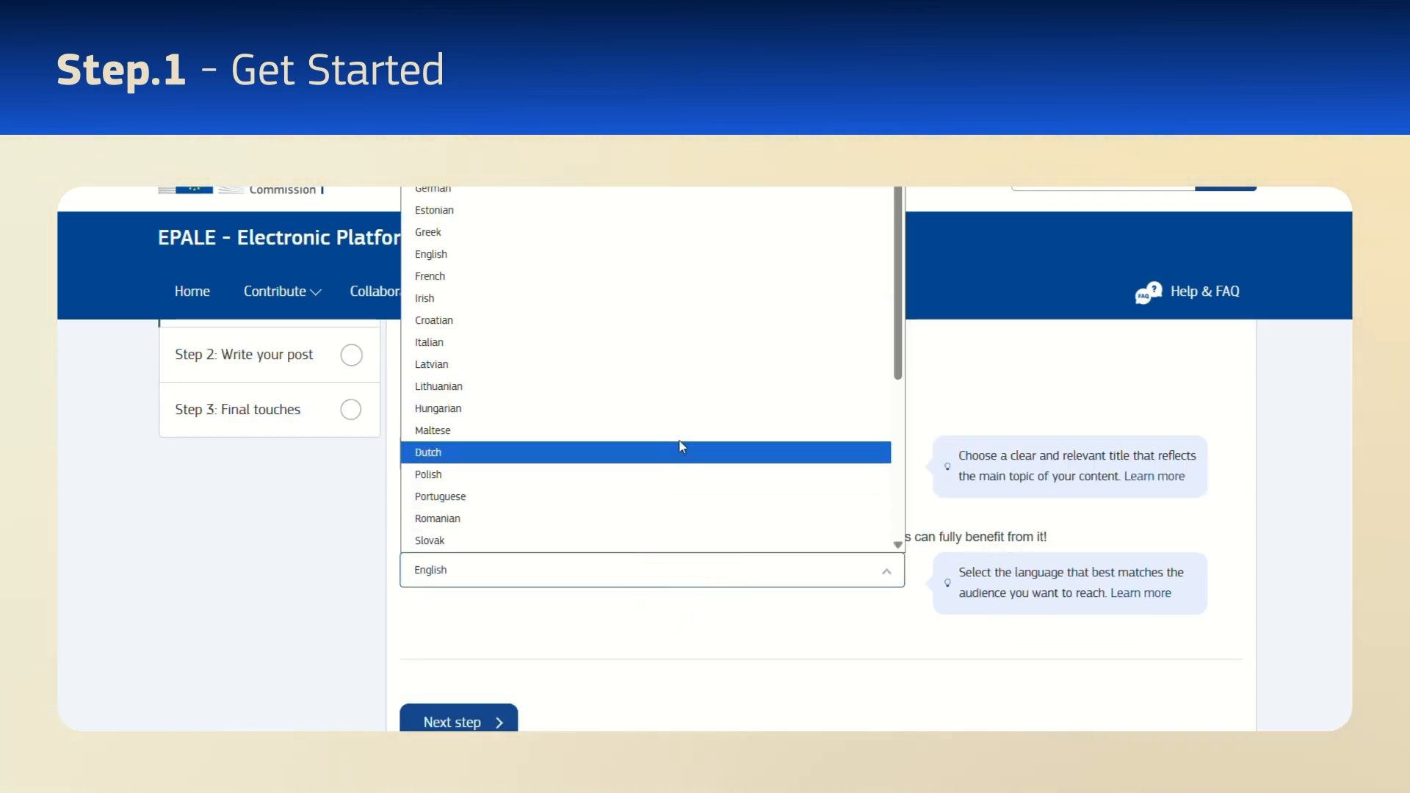
pyautogui.click(677, 254)
pyautogui.click(607, 450)
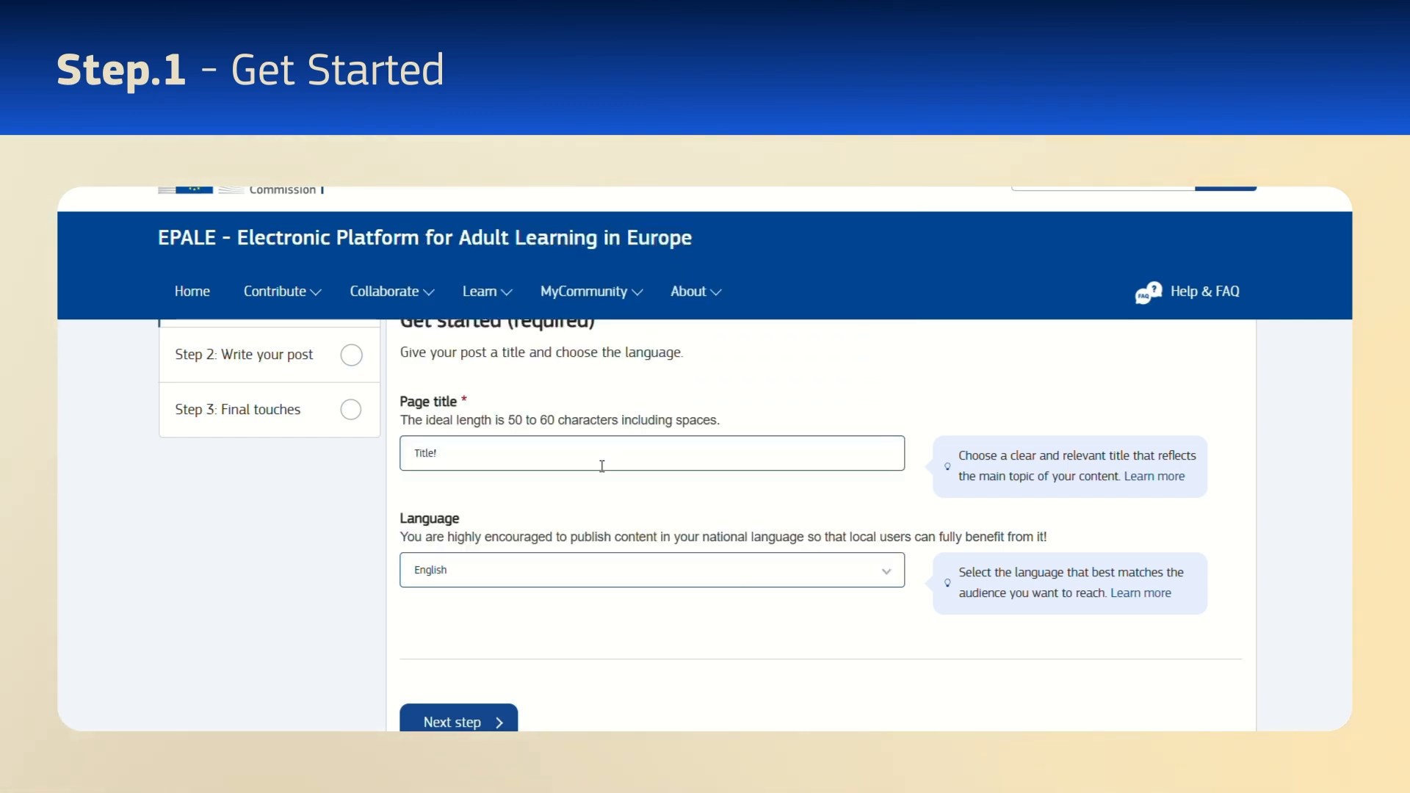
pyautogui.write('!')
pyautogui.click(459, 715)
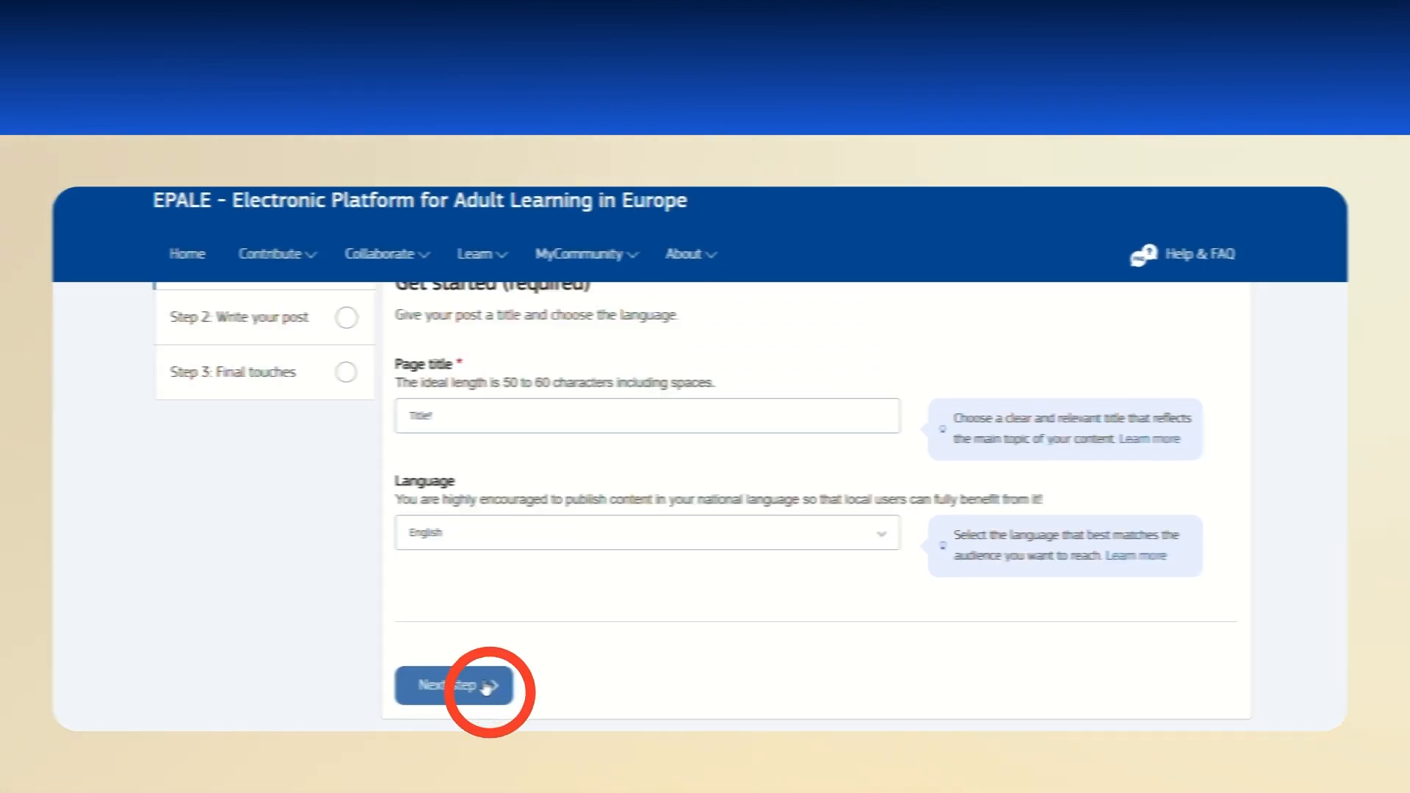
# - Enter a teaser beginning "teaser (if" for the discussion and enlarge the teaser text field
pyautogui.write('te')
pyautogui.write('aser (if ')
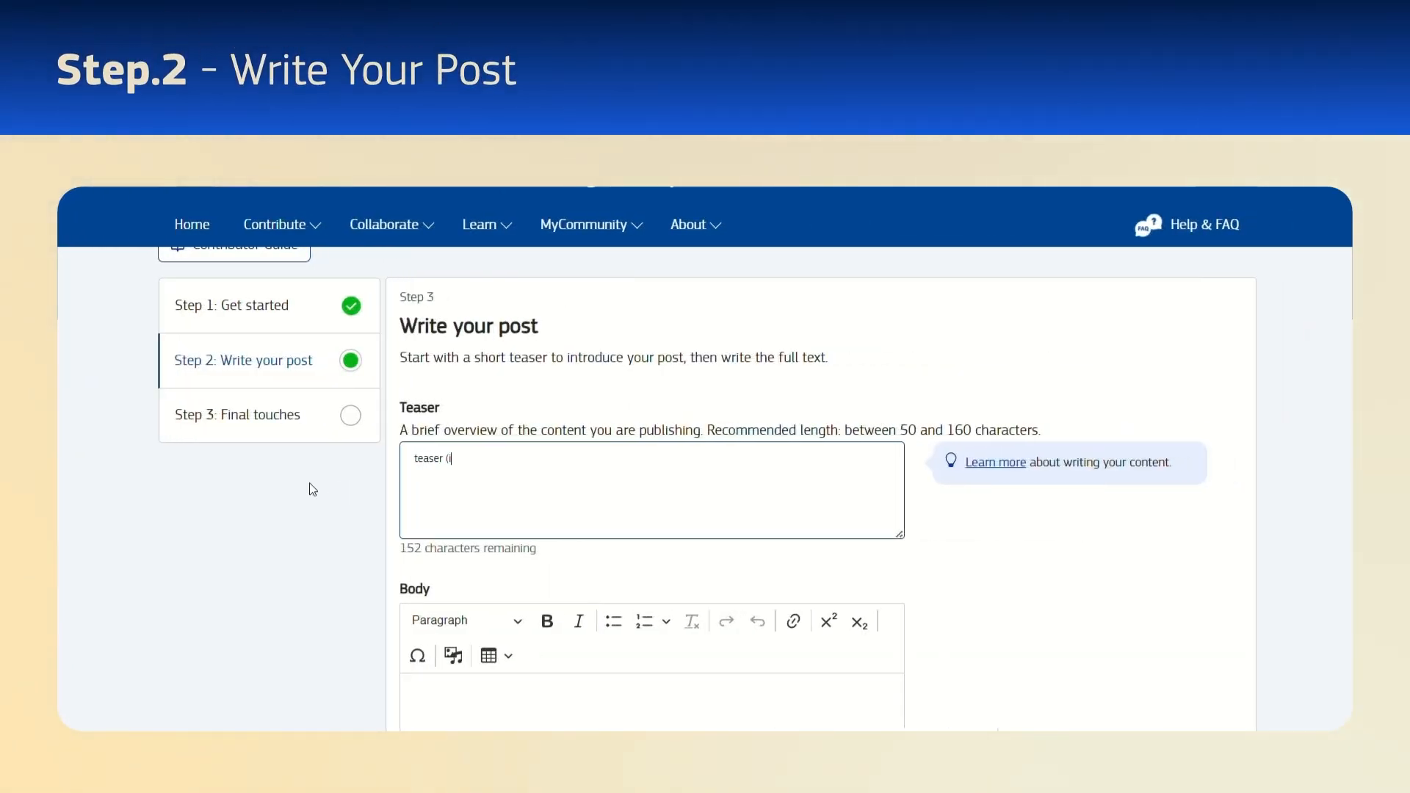
pyautogui.write('applica')
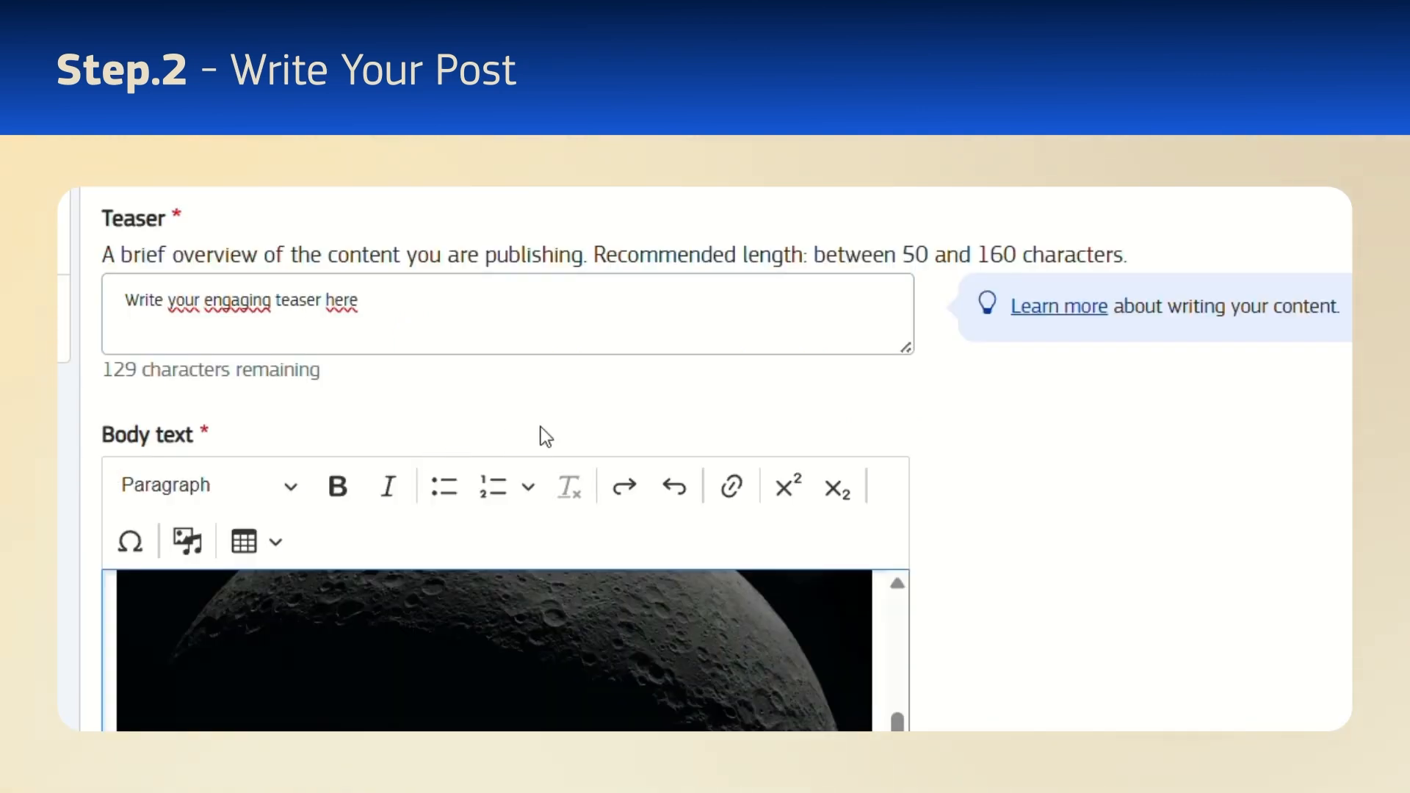
pyautogui.moveTo(907, 348); pyautogui.dragTo(1262, 421)
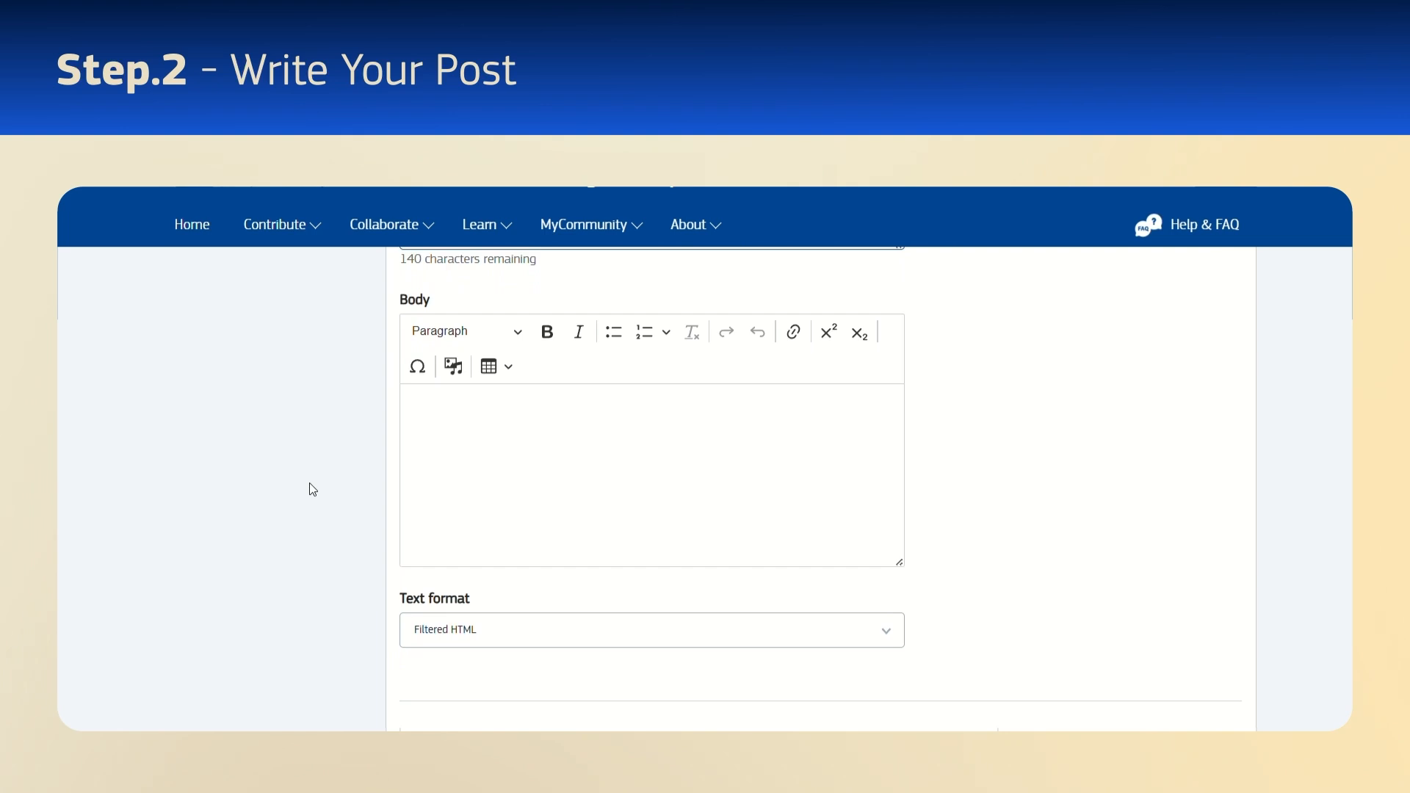
# - Upload image.png as new media for the discussion's body and give it the title "image"
pyautogui.click(453, 366)
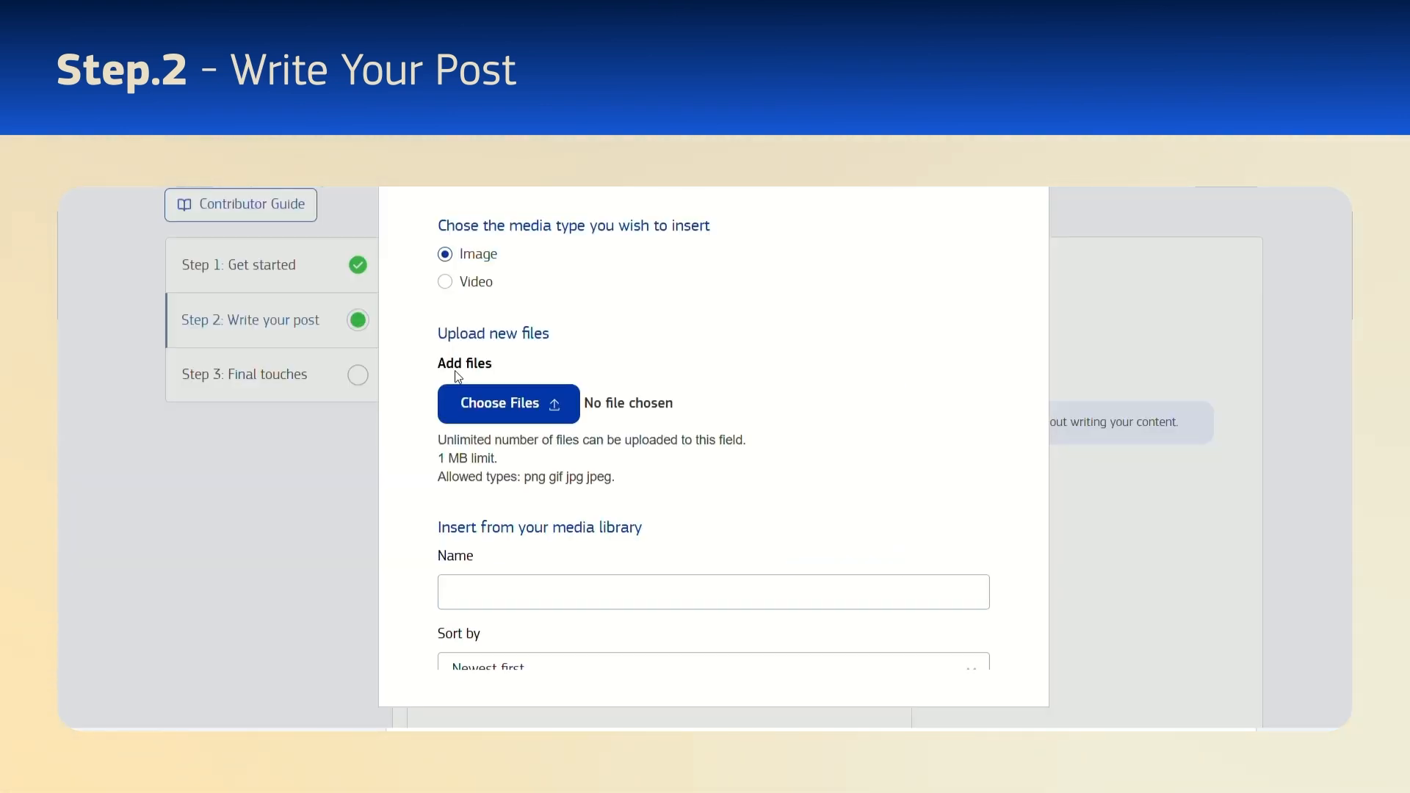
pyautogui.click(585, 429)
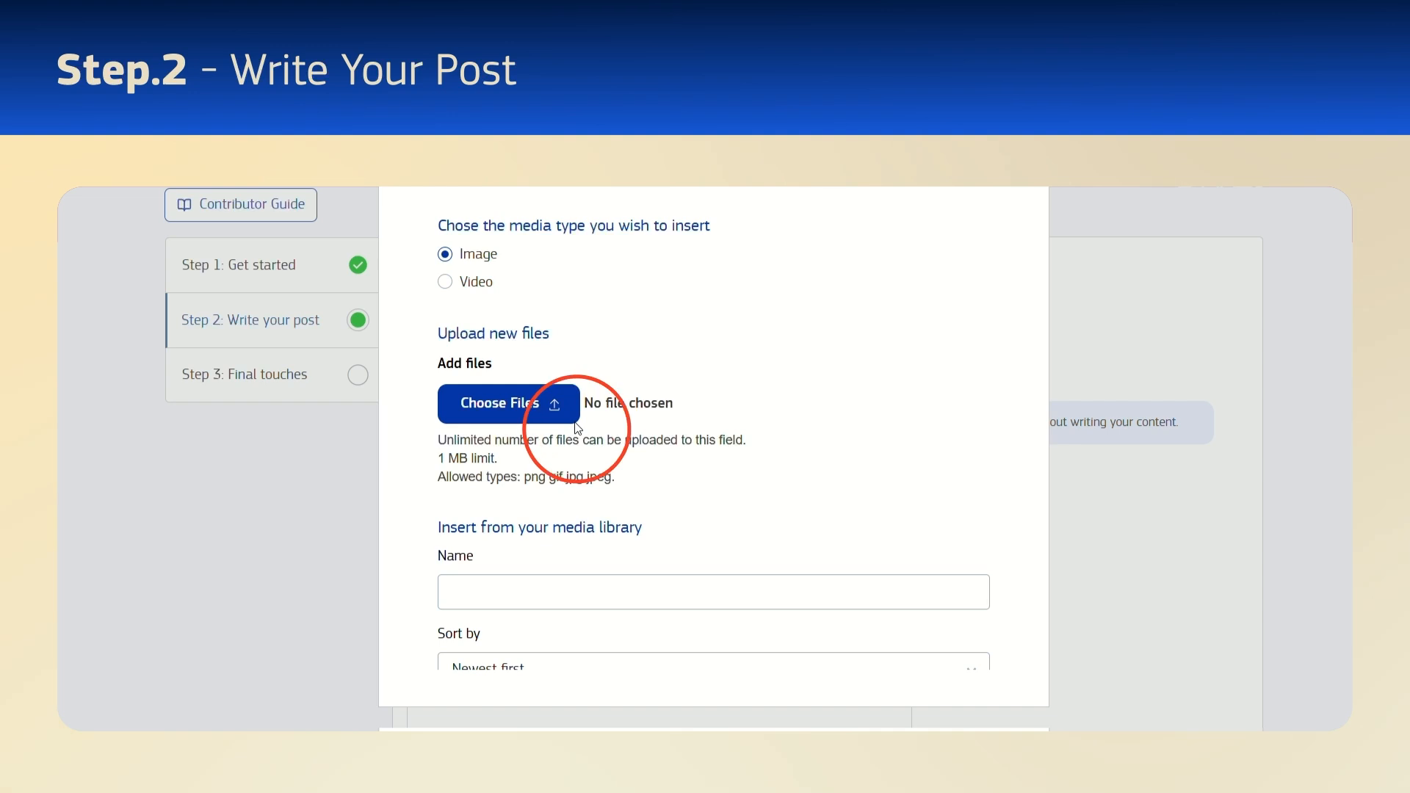
pyautogui.doubleClick(222, 230)
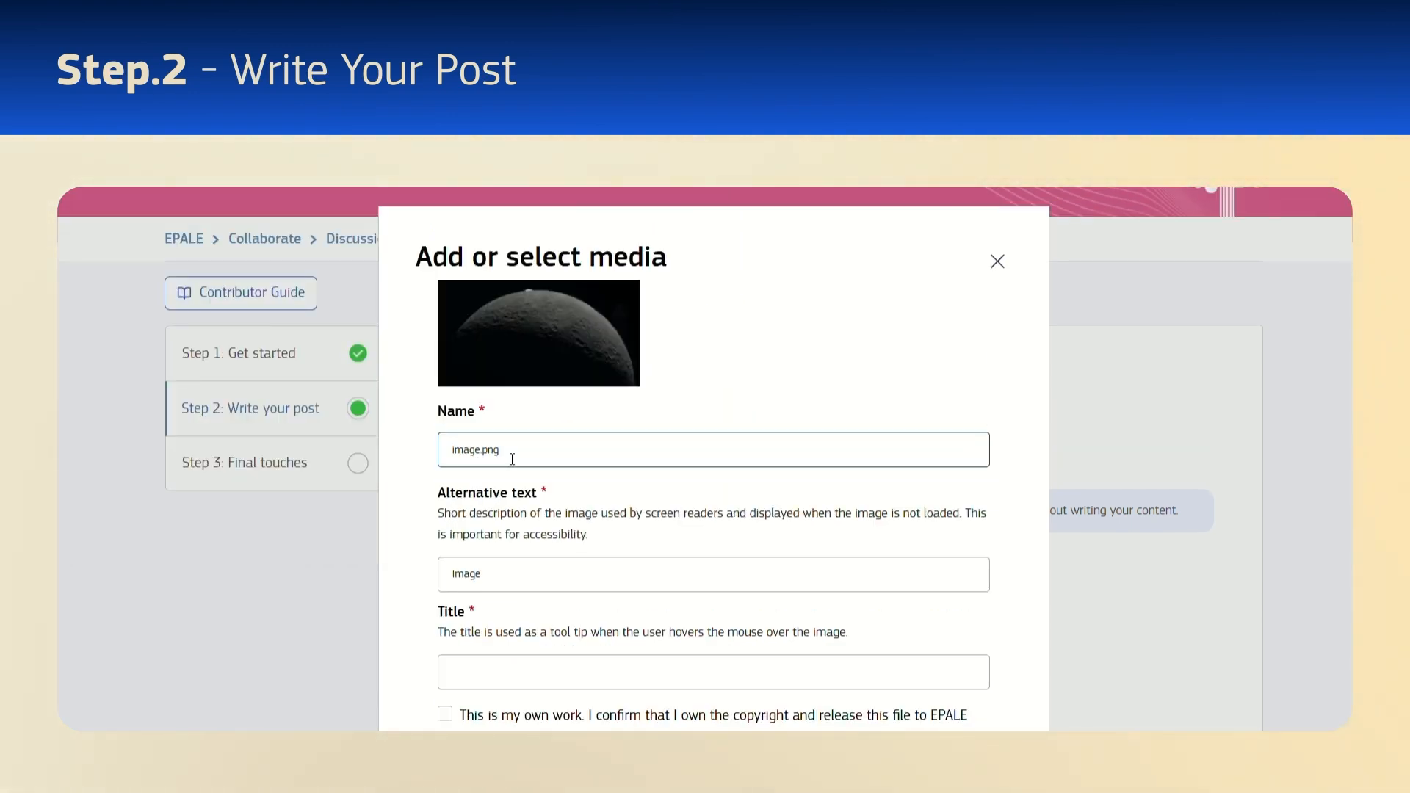
pyautogui.click(506, 576)
pyautogui.click(497, 664)
pyautogui.write('image')
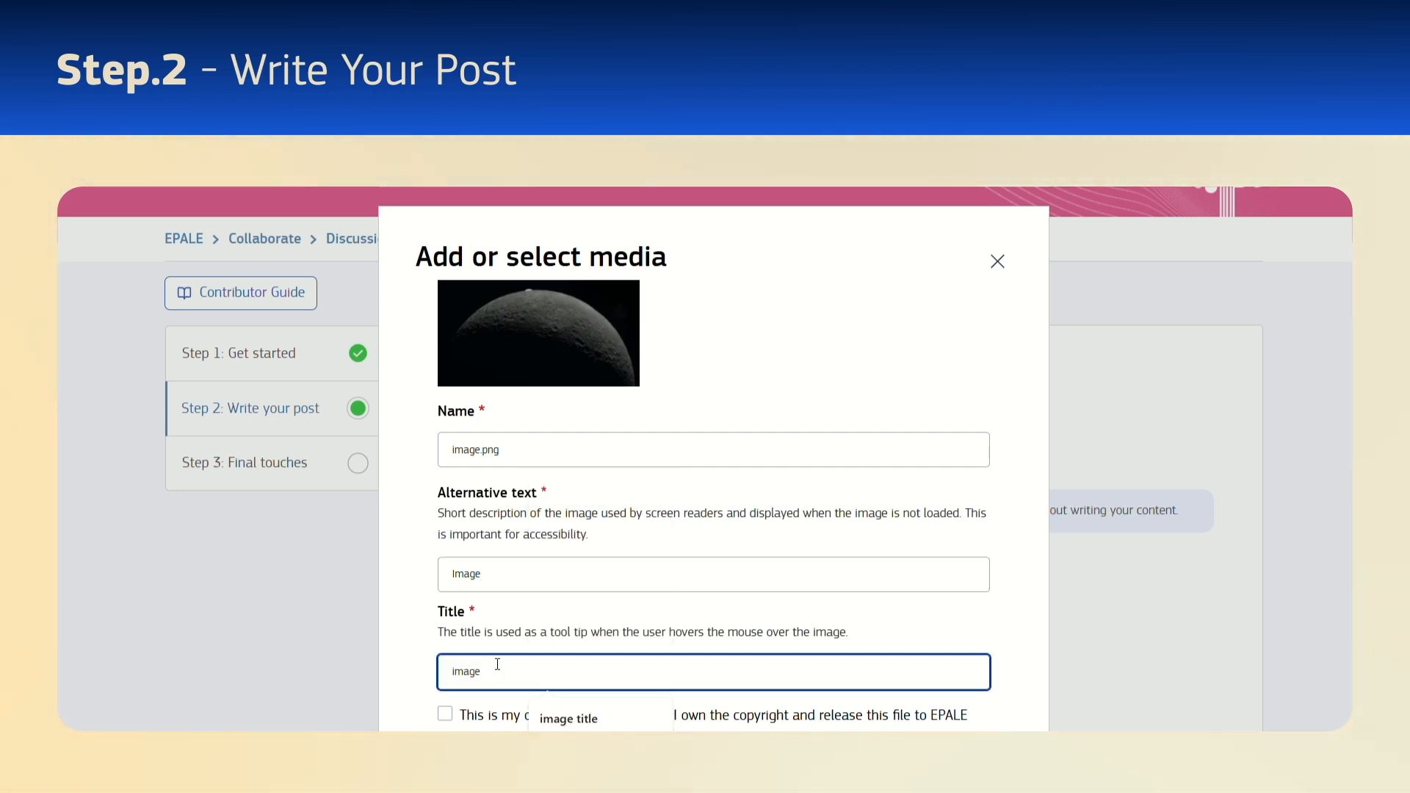
# - Declare the uploaded image as own work, save it and insert it into the discussion's body
pyautogui.scroll(-1, 497, 664)
pyautogui.click(424, 636)
pyautogui.scroll(-4, 429, 649)
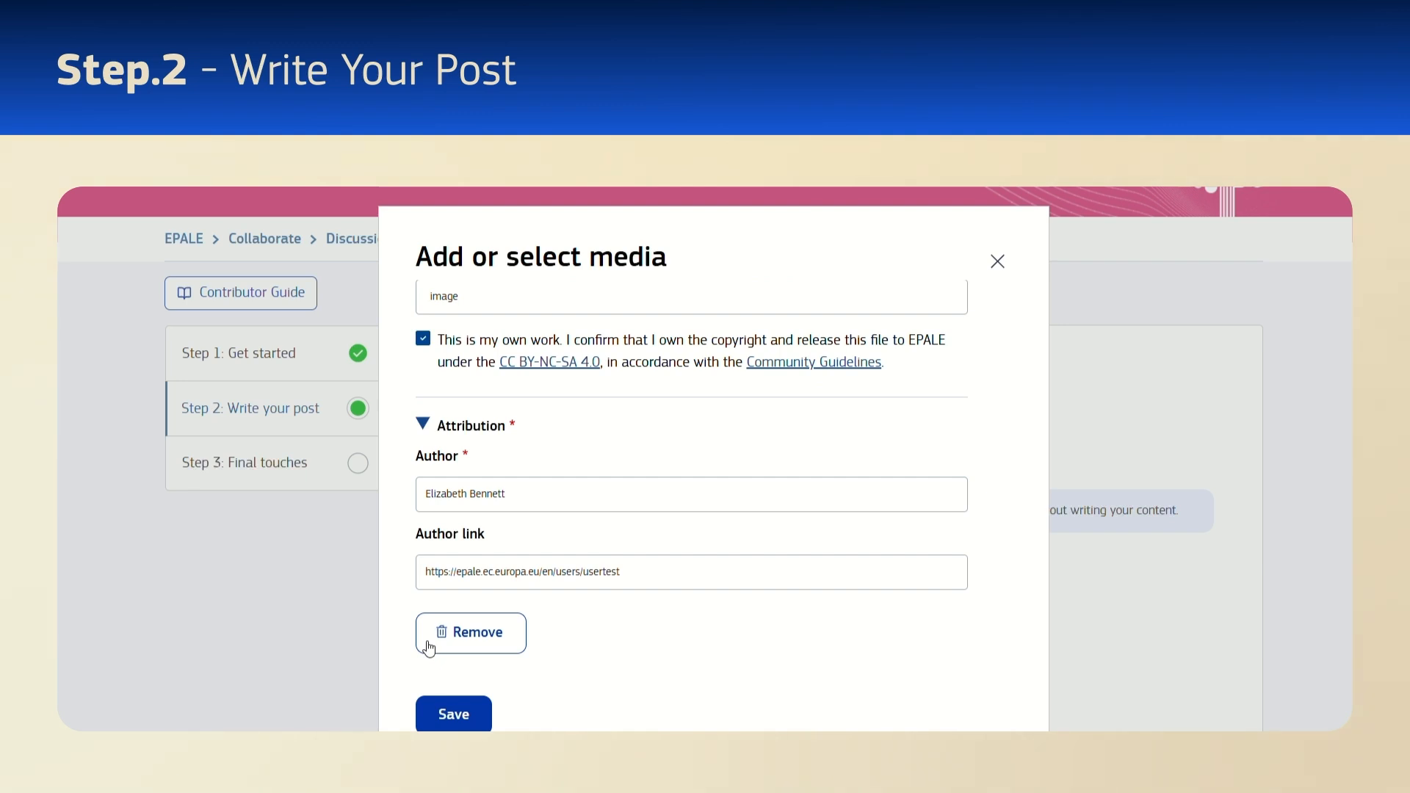
pyautogui.click(428, 715)
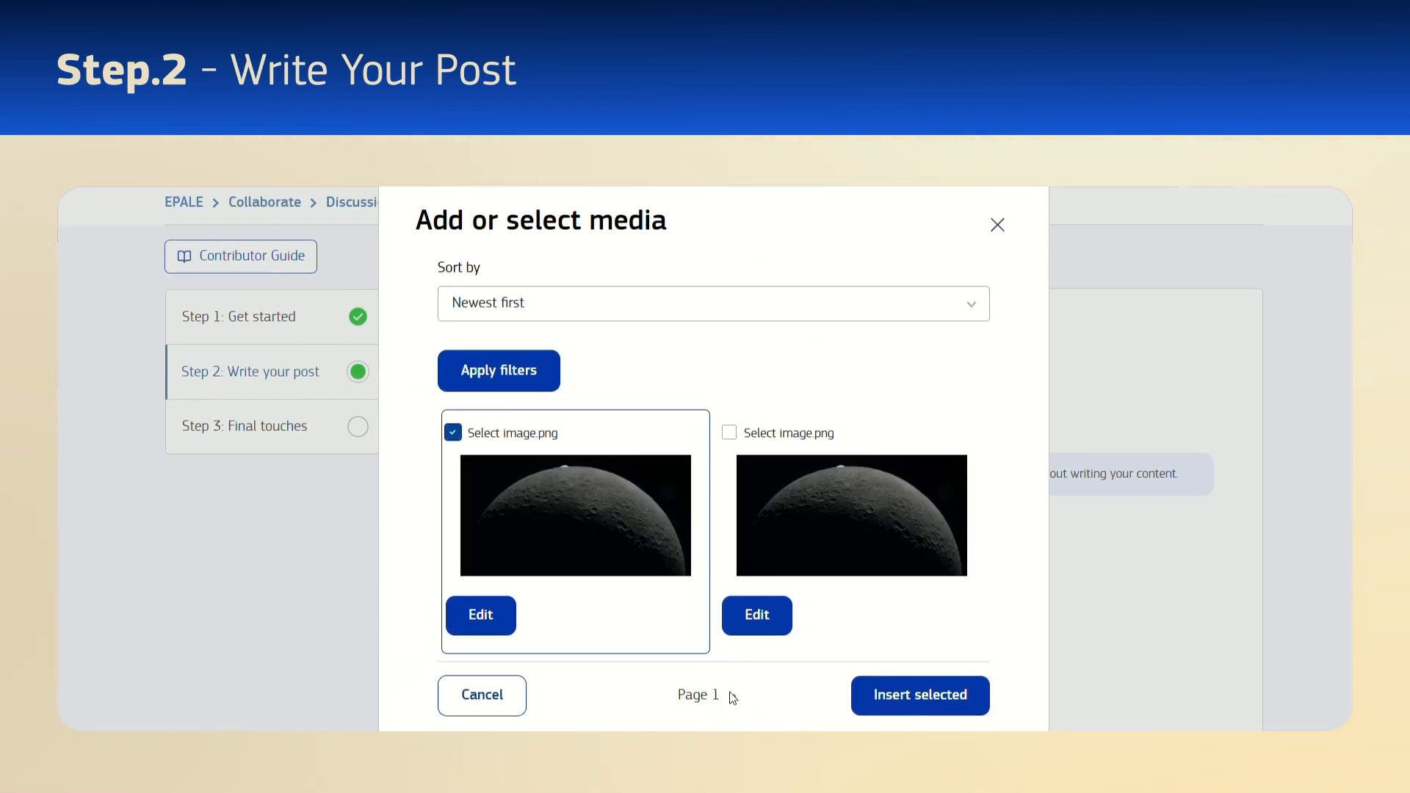
pyautogui.click(892, 696)
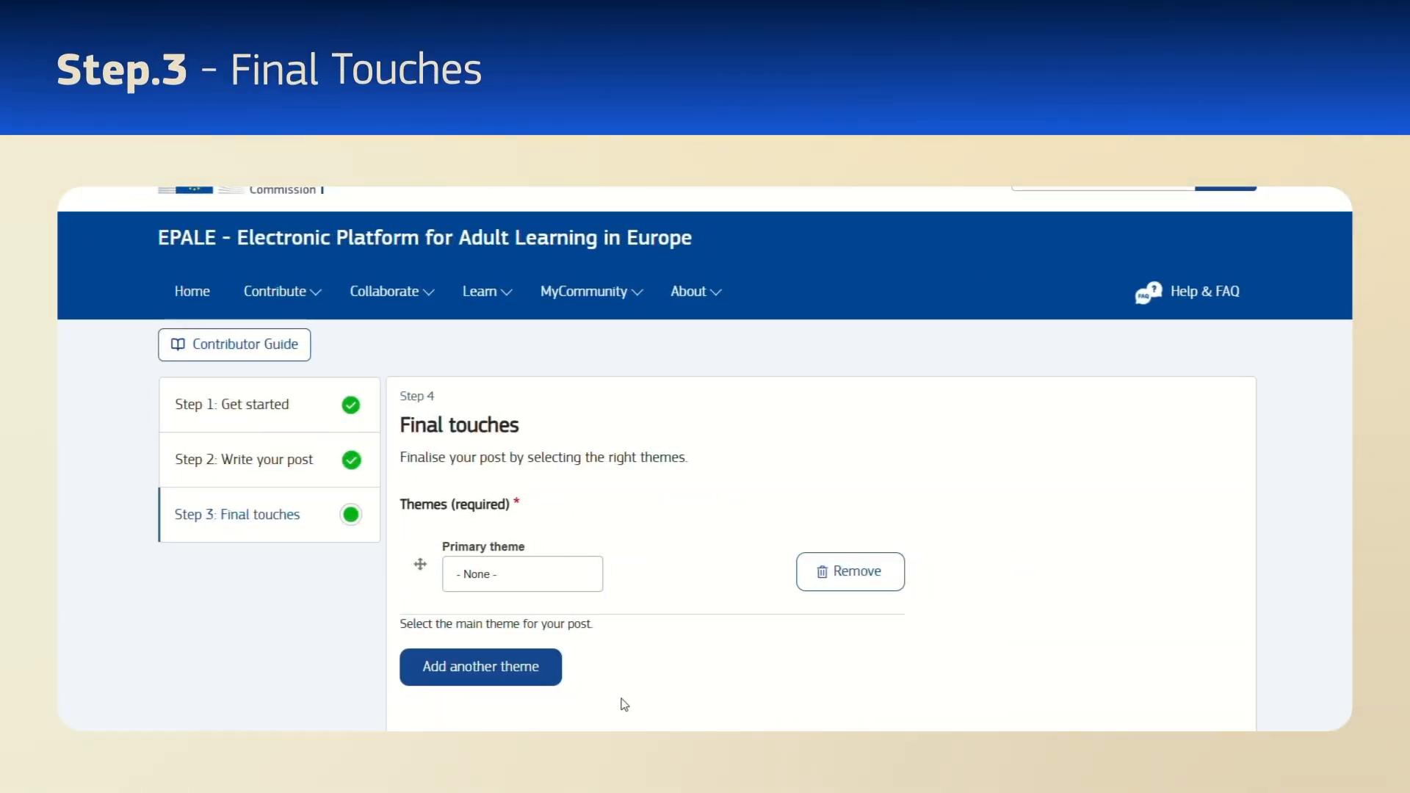
# - Set the discussion's first theme to Environments with Workplace learning as its secondary theme
pyautogui.click(553, 577)
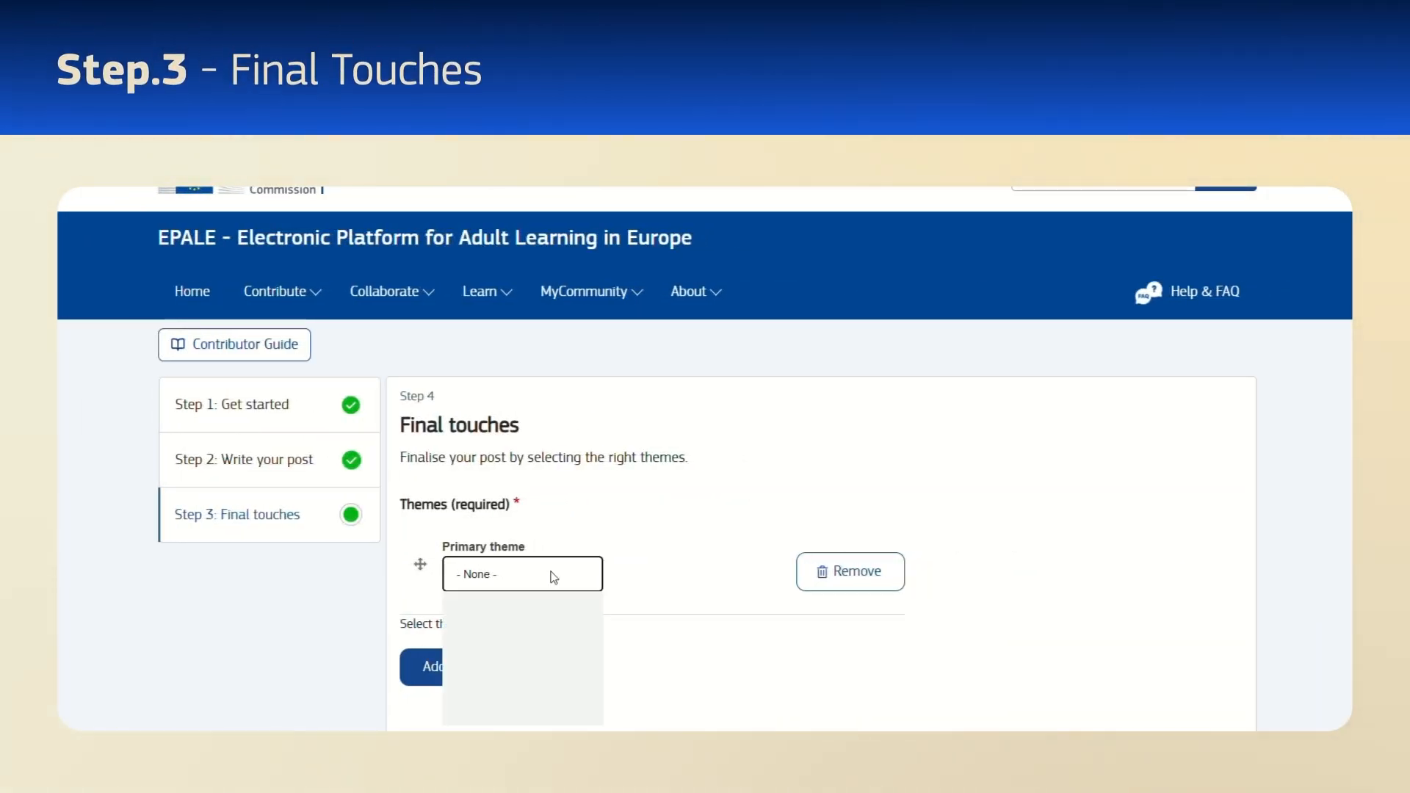
pyautogui.click(570, 646)
pyautogui.click(644, 580)
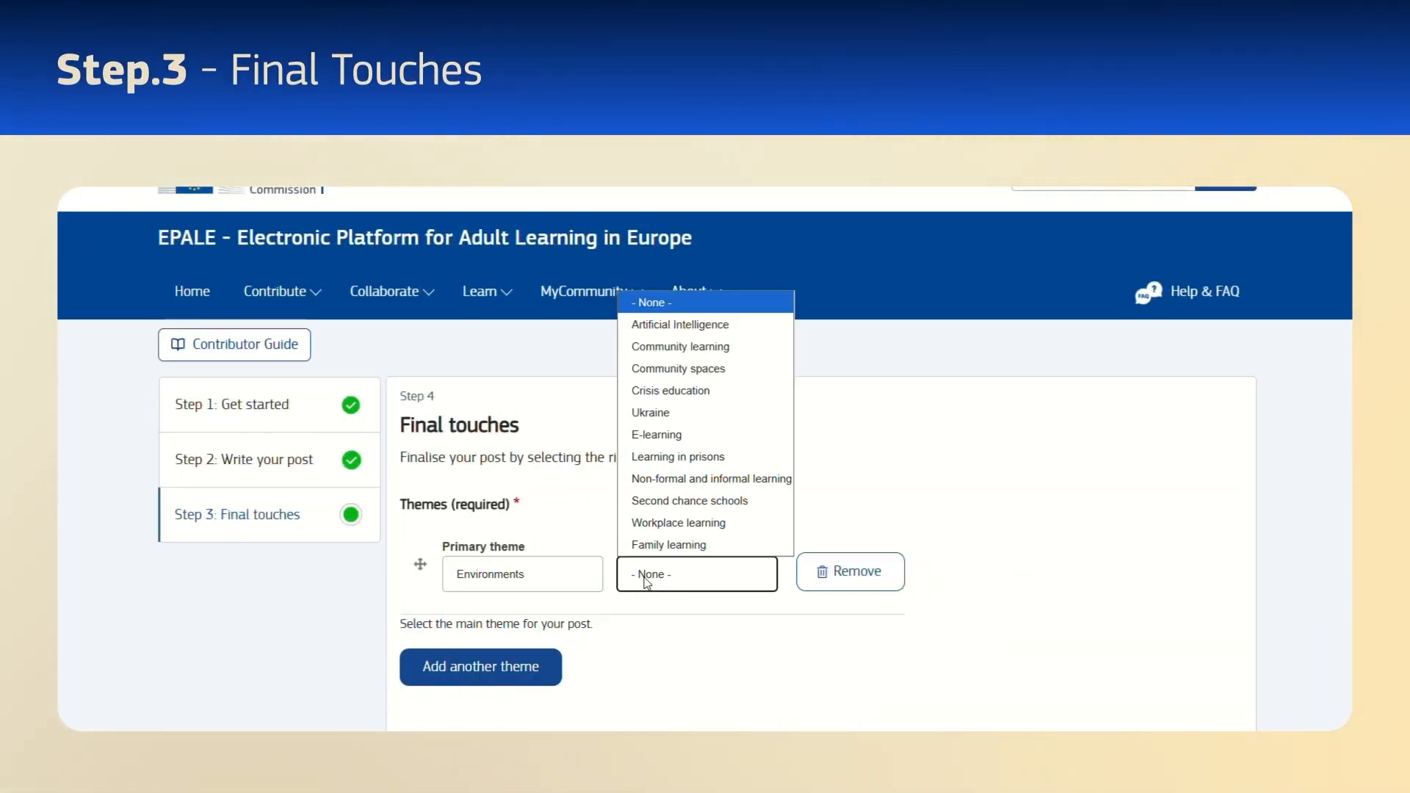
pyautogui.click(662, 523)
# - Add another theme to the discussion with Skills as primary and Cultural diversity as secondary theme
pyautogui.click(542, 666)
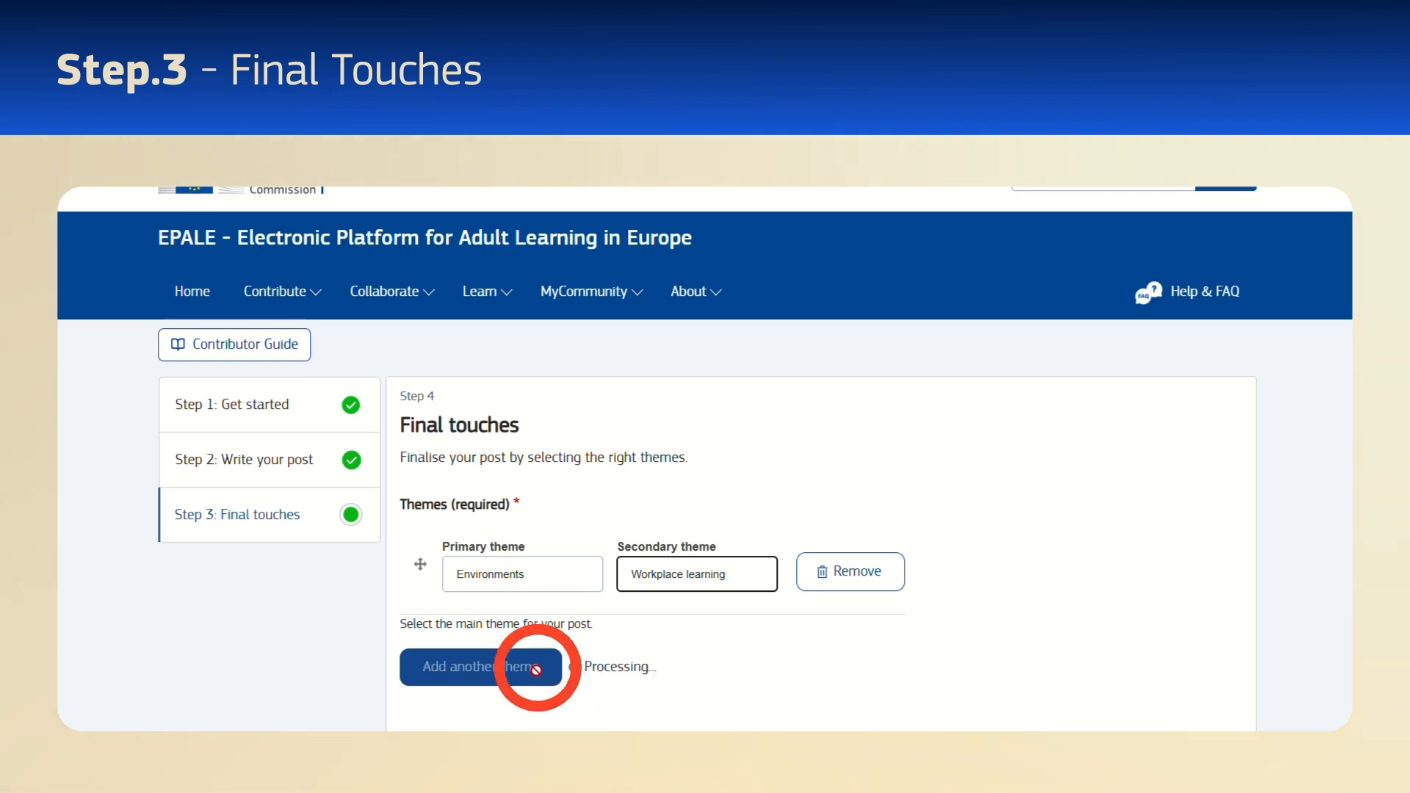
pyautogui.click(540, 676)
pyautogui.click(544, 585)
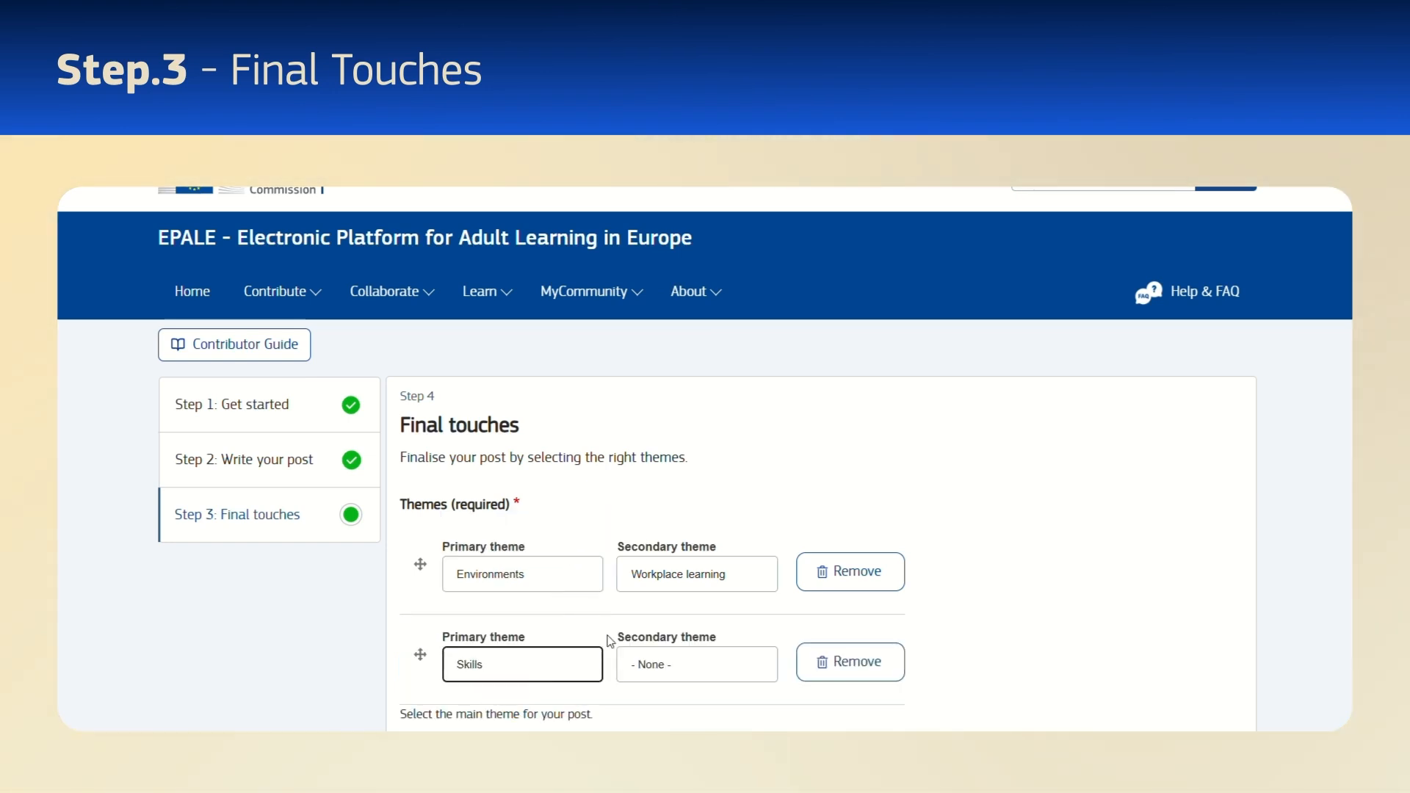
pyautogui.click(631, 660)
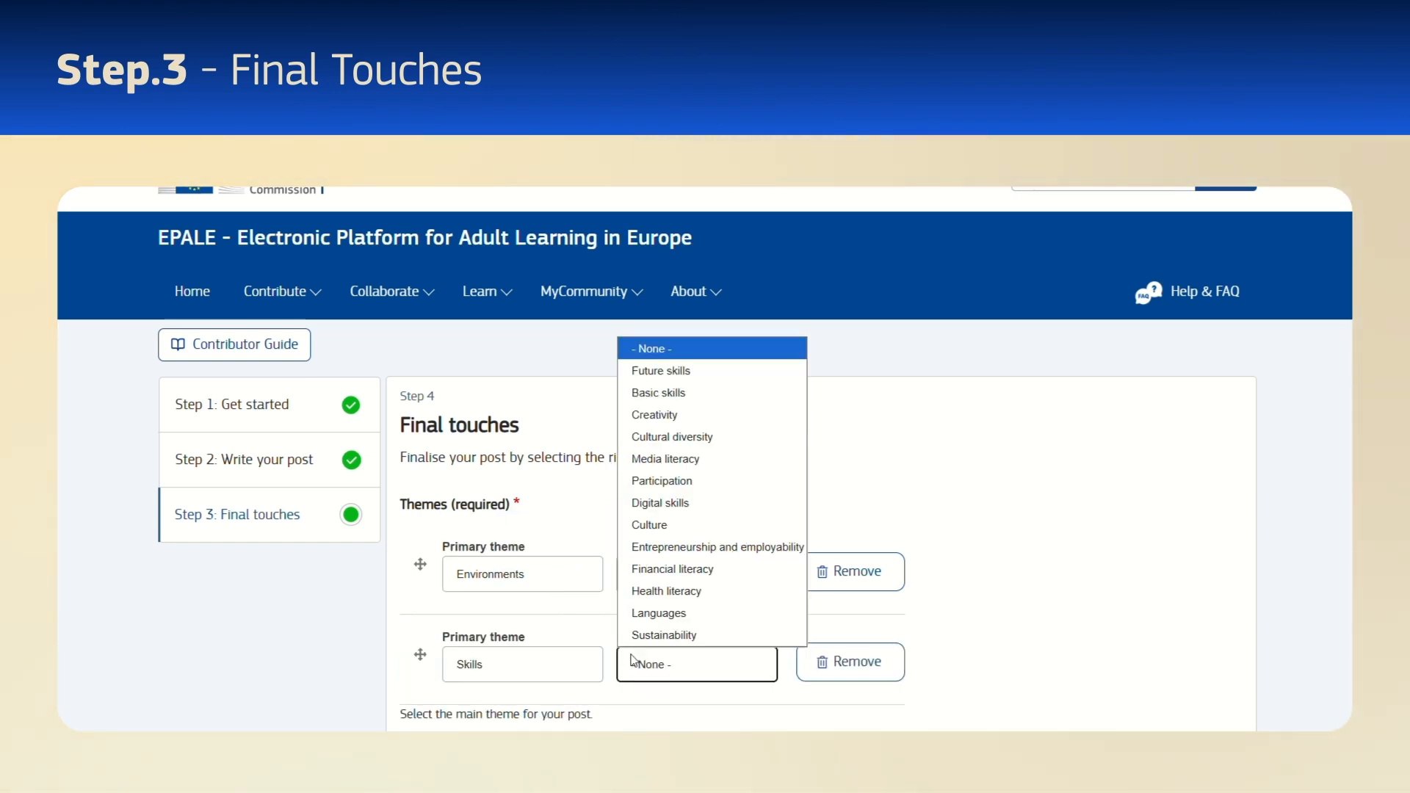
pyautogui.click(672, 436)
# - Save and submit the discussion, and review its published-style page
pyautogui.scroll(-3, 663, 449)
pyautogui.scroll(-3, 618, 521)
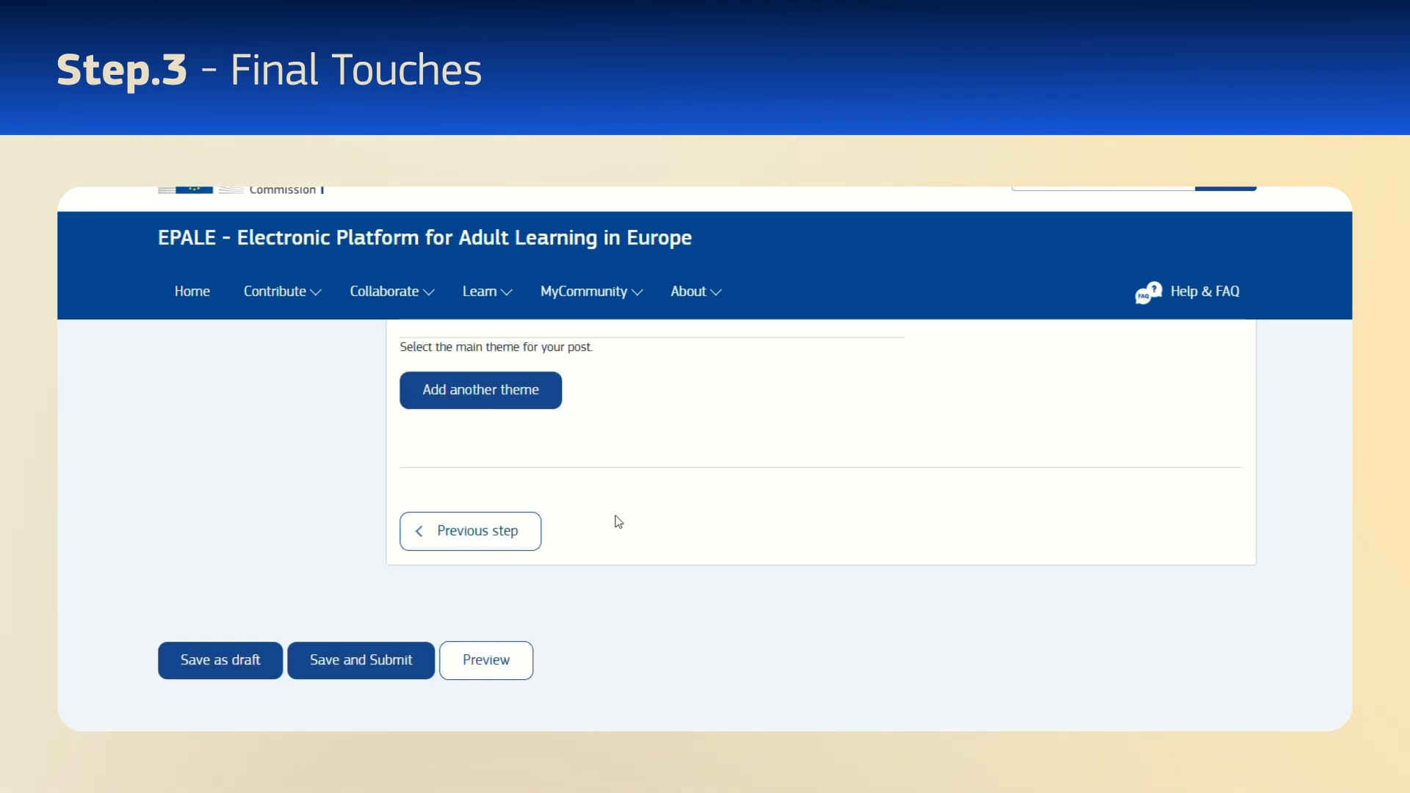
pyautogui.click(408, 672)
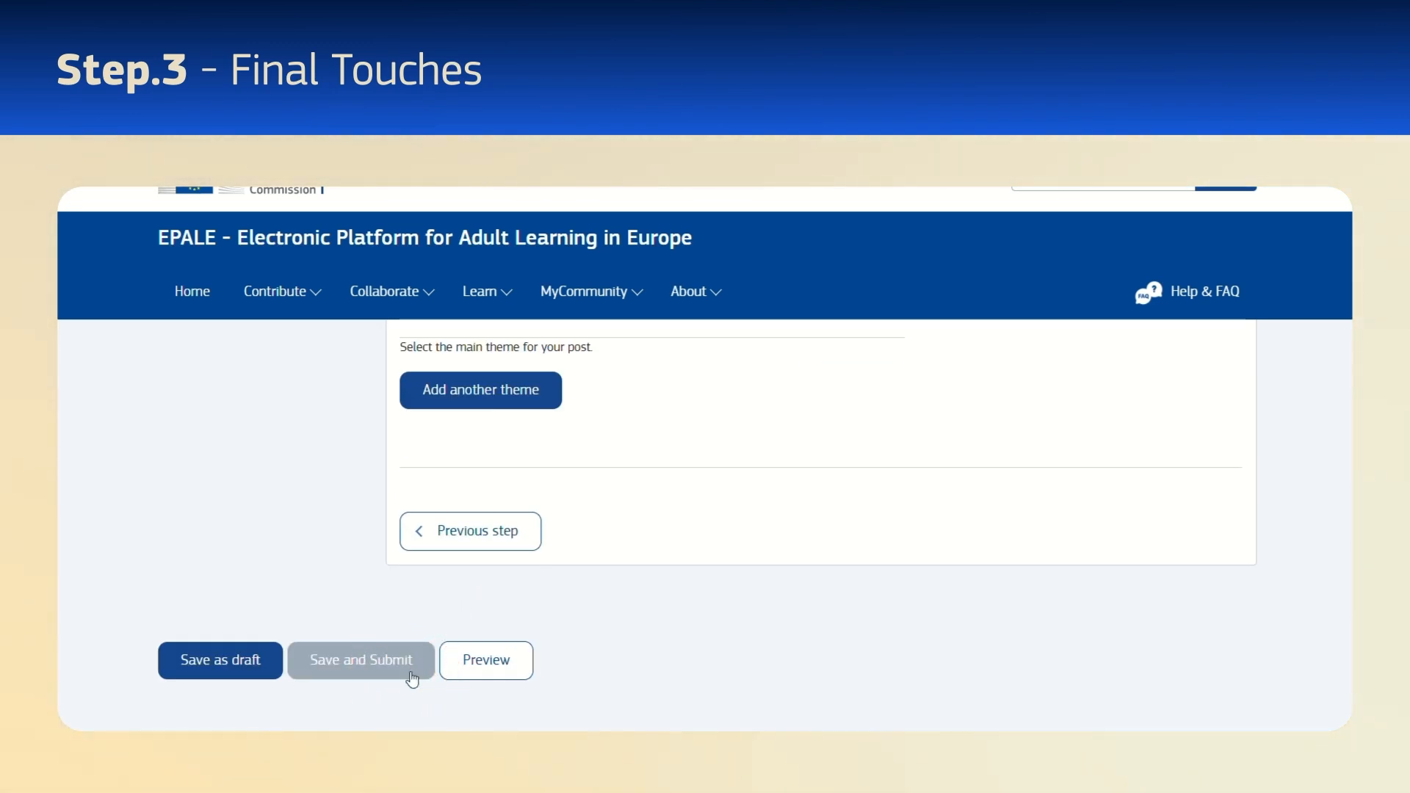
pyautogui.scroll(-5, 643, 405)
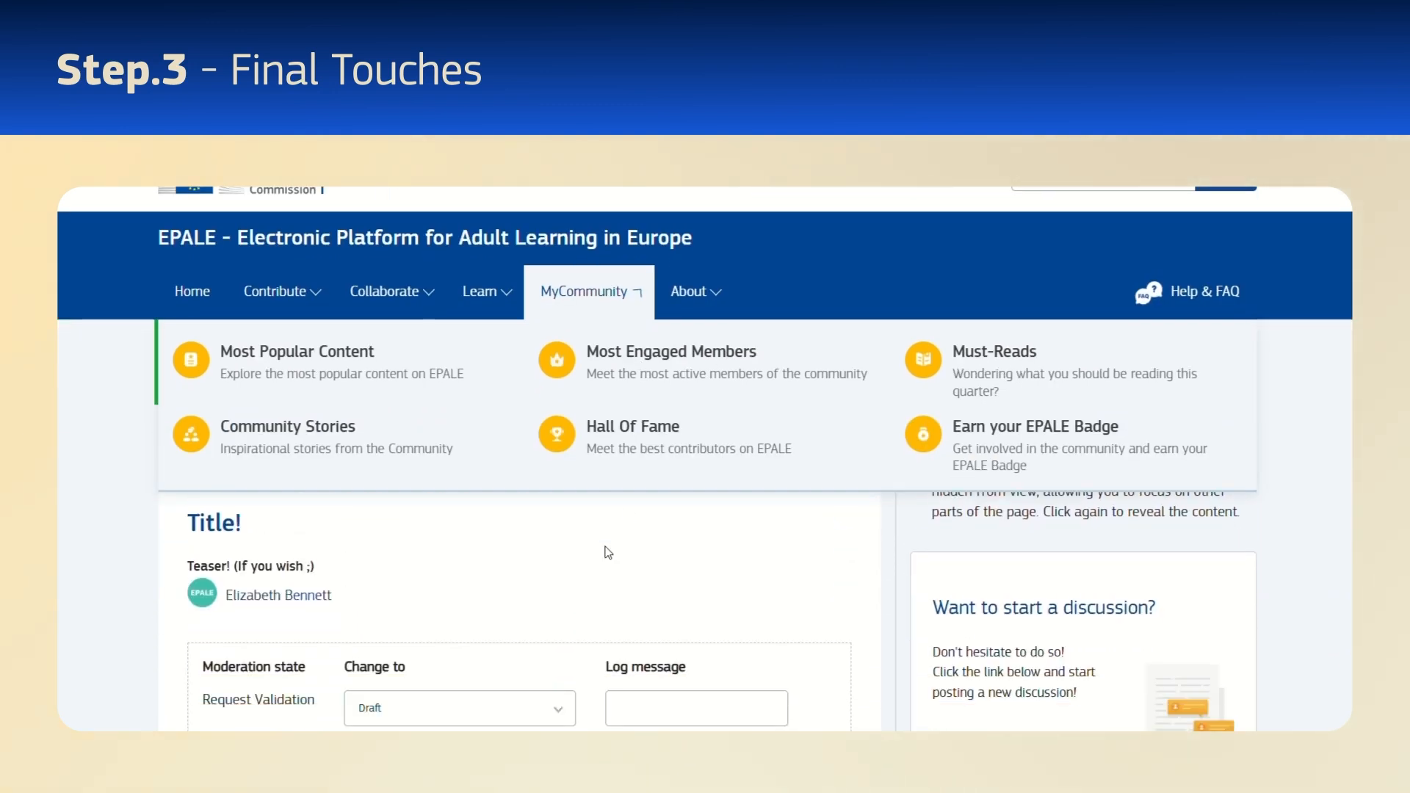
pyautogui.scroll(-2, 579, 548)
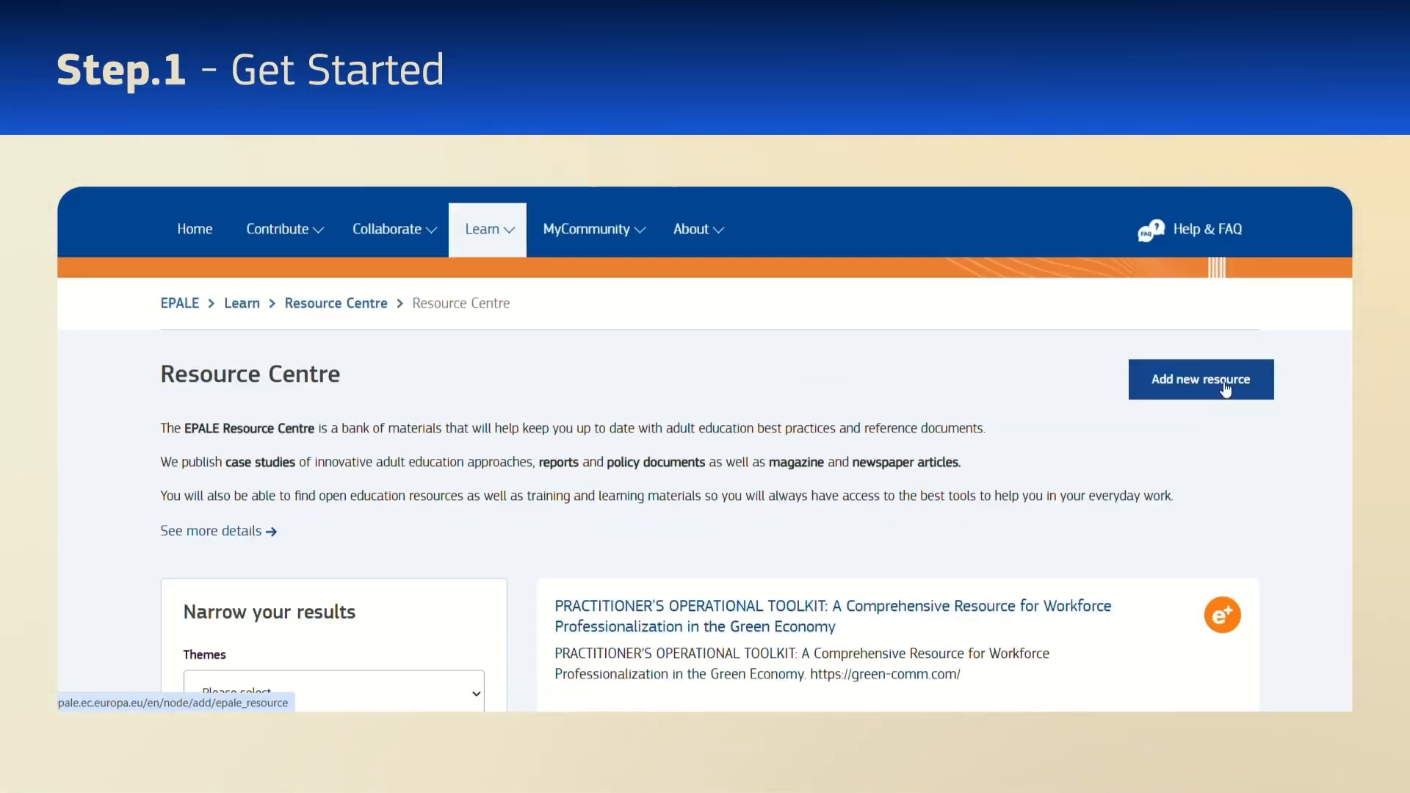
# - Start a new resource in the Resource Centre and enter "Title!" as its page title
pyautogui.click(1225, 383)
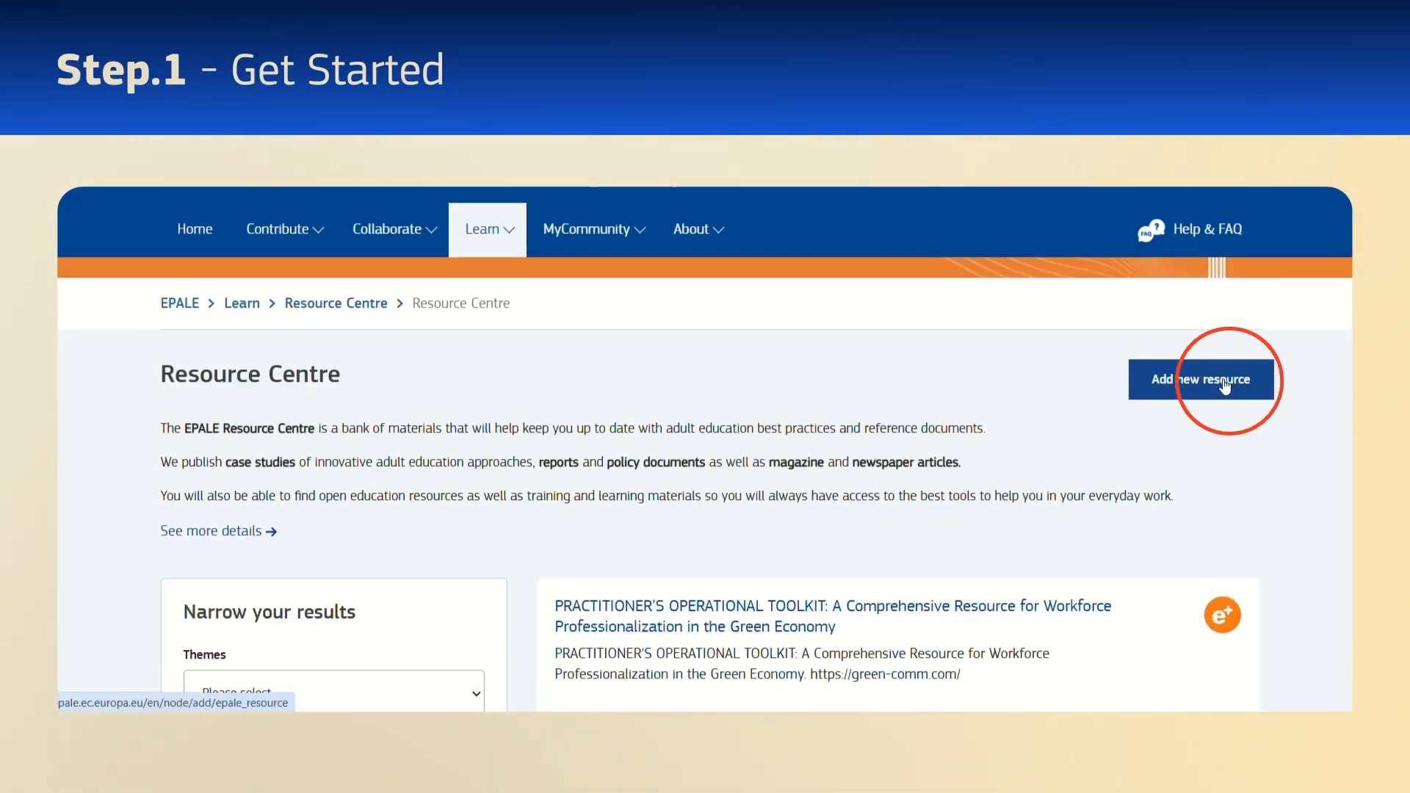
pyautogui.scroll(-4, 969, 447)
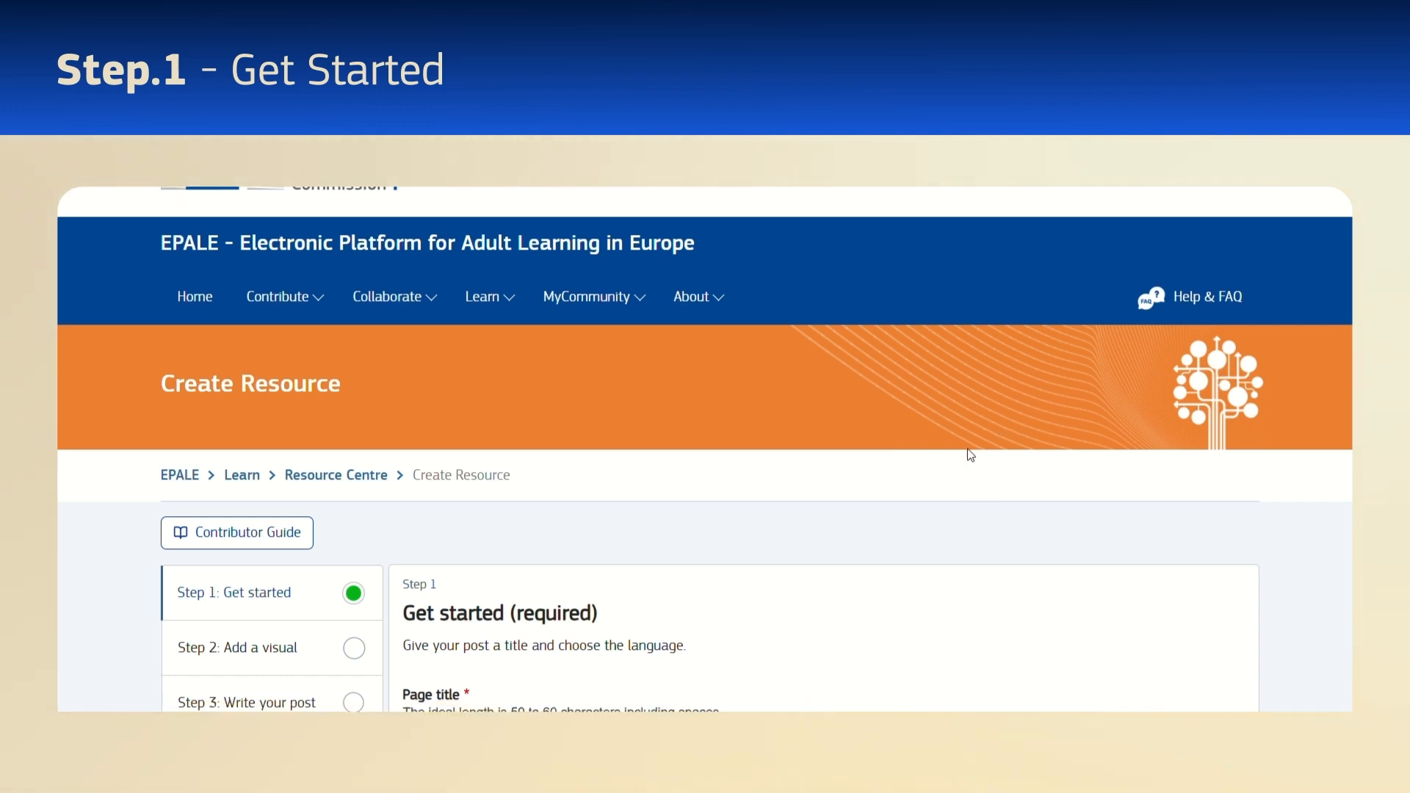
pyautogui.click(728, 498)
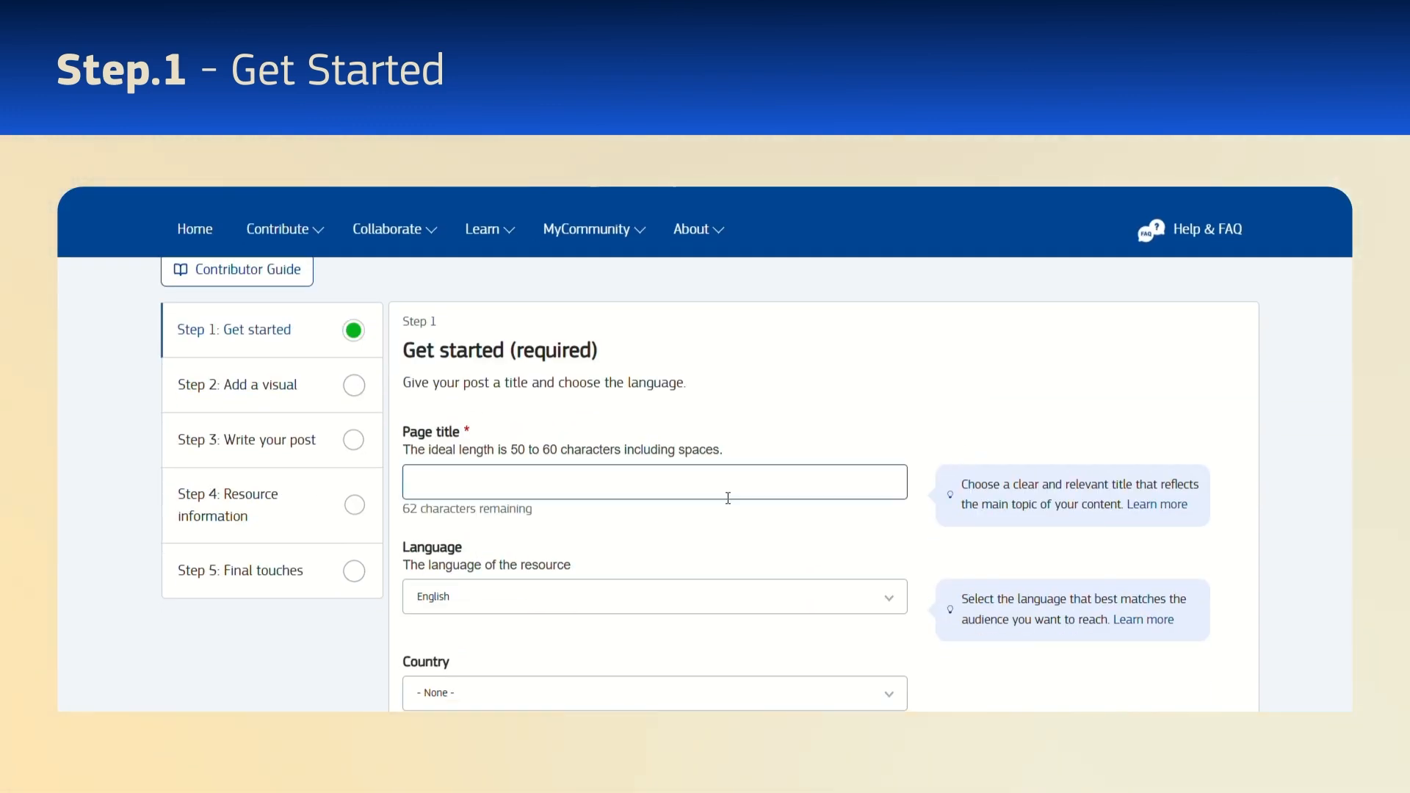
pyautogui.write('Title!')
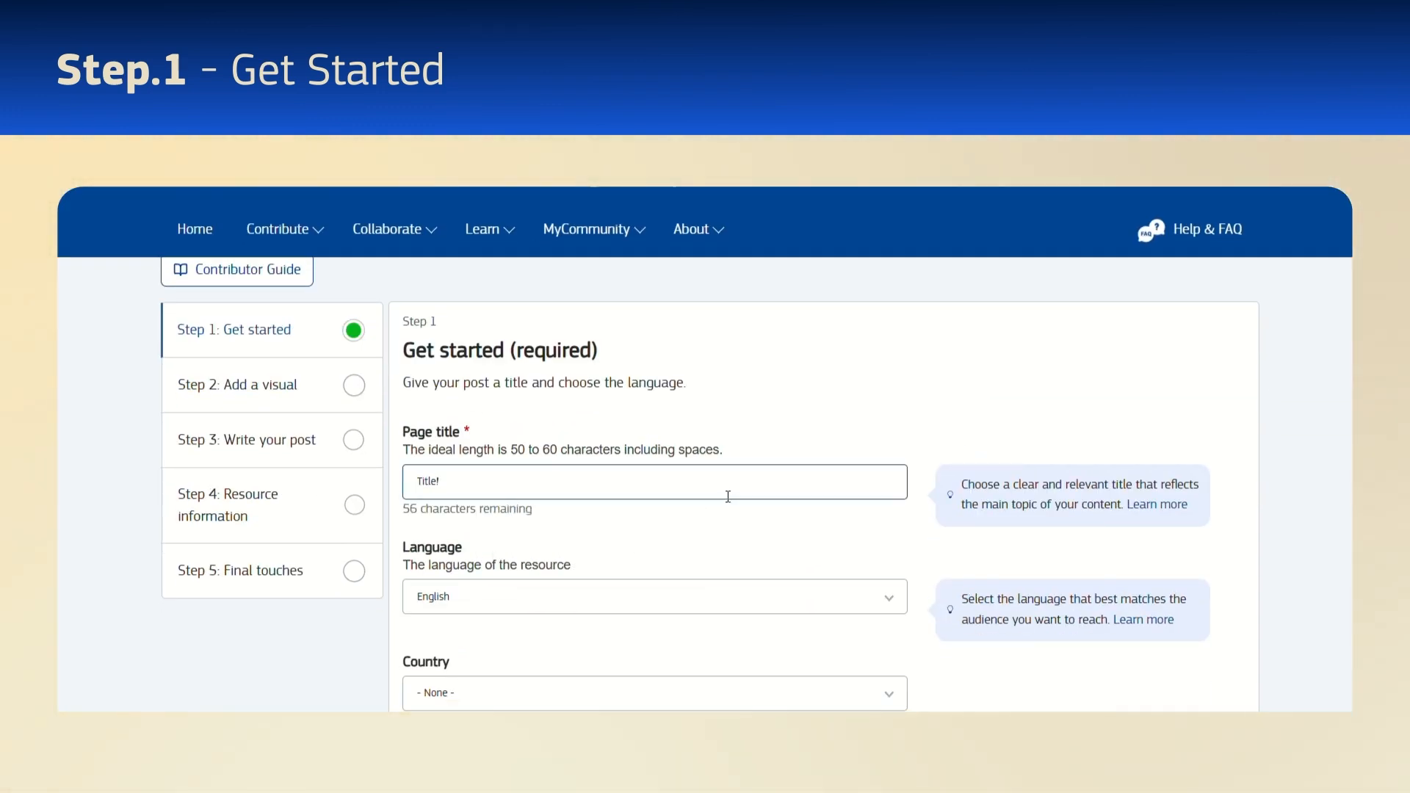
# - Set the resource's language to English and its country to Germany, and continue to adding a visual
pyautogui.scroll(-1, 727, 499)
pyautogui.click(720, 509)
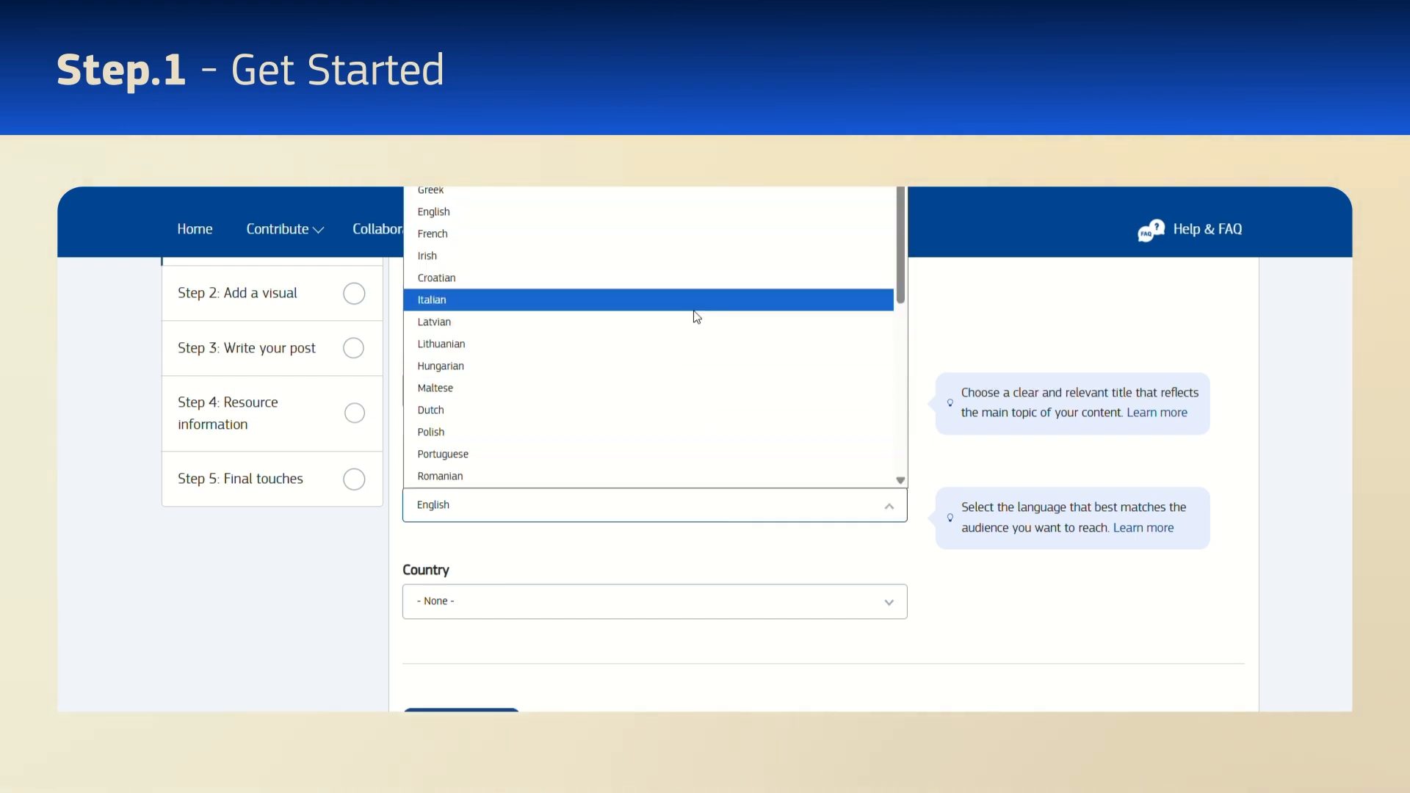
pyautogui.click(694, 213)
pyautogui.scroll(-1, 677, 320)
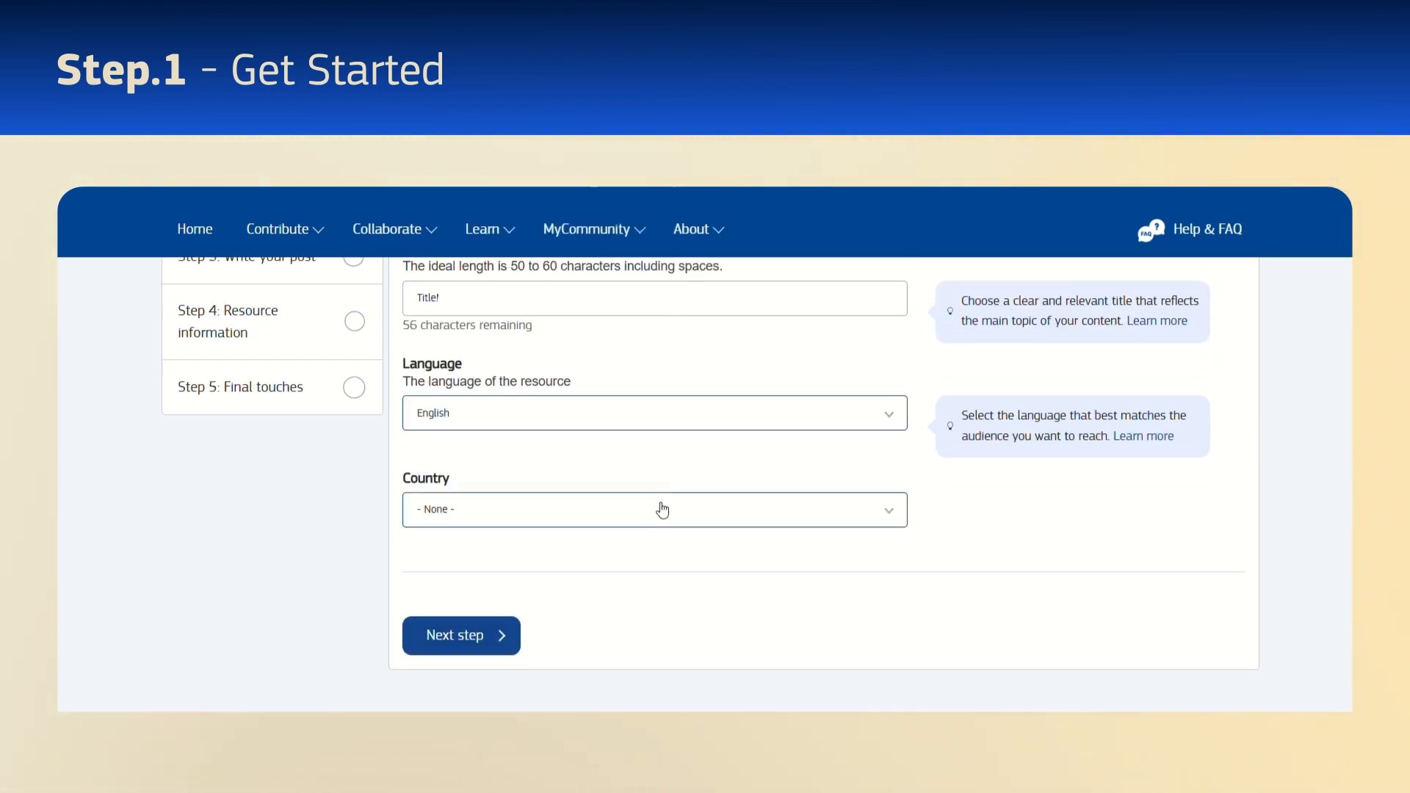
pyautogui.click(662, 506)
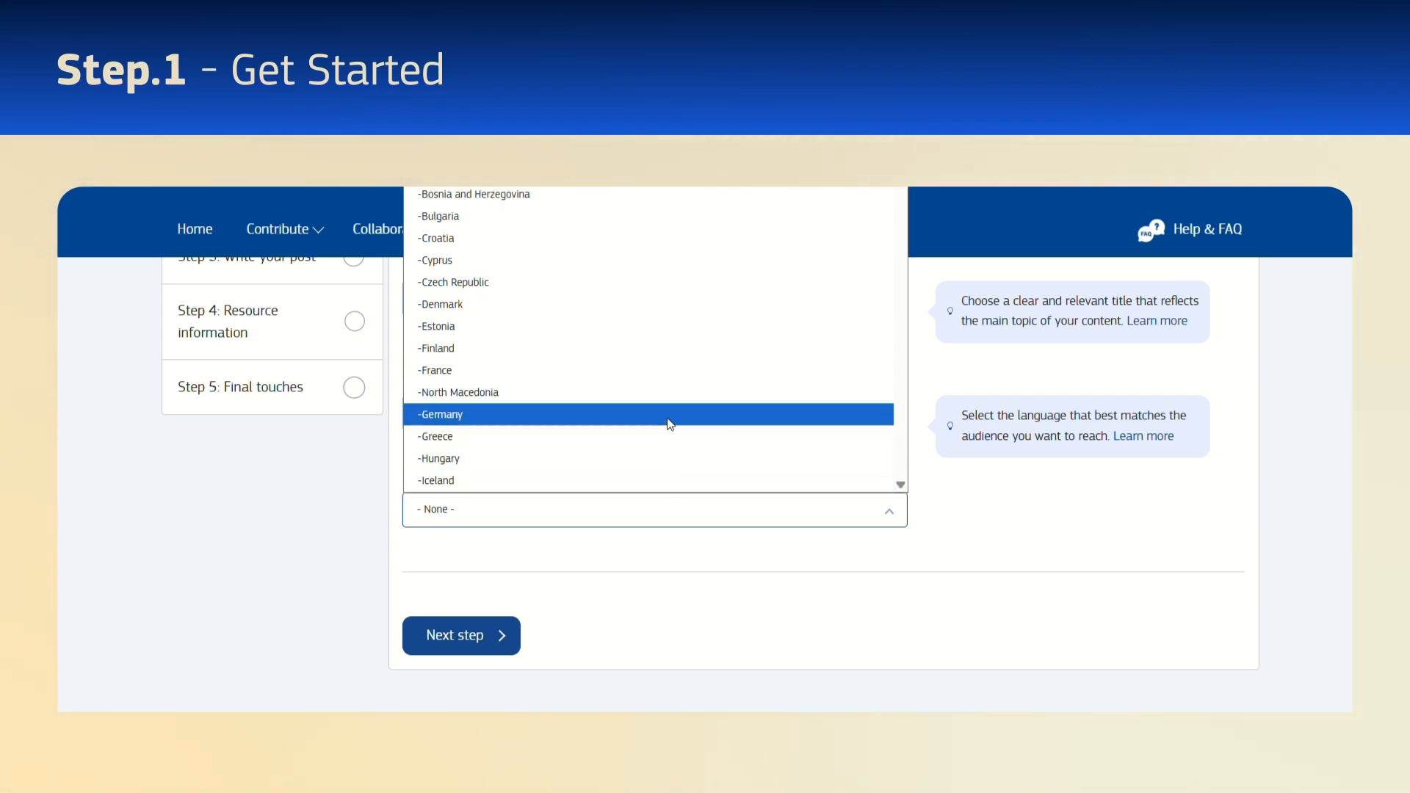
pyautogui.click(670, 415)
pyautogui.click(456, 636)
# - Upload the file "image" as the resource's main image, with "Image" as alternative text and "title" as title
pyautogui.click(435, 429)
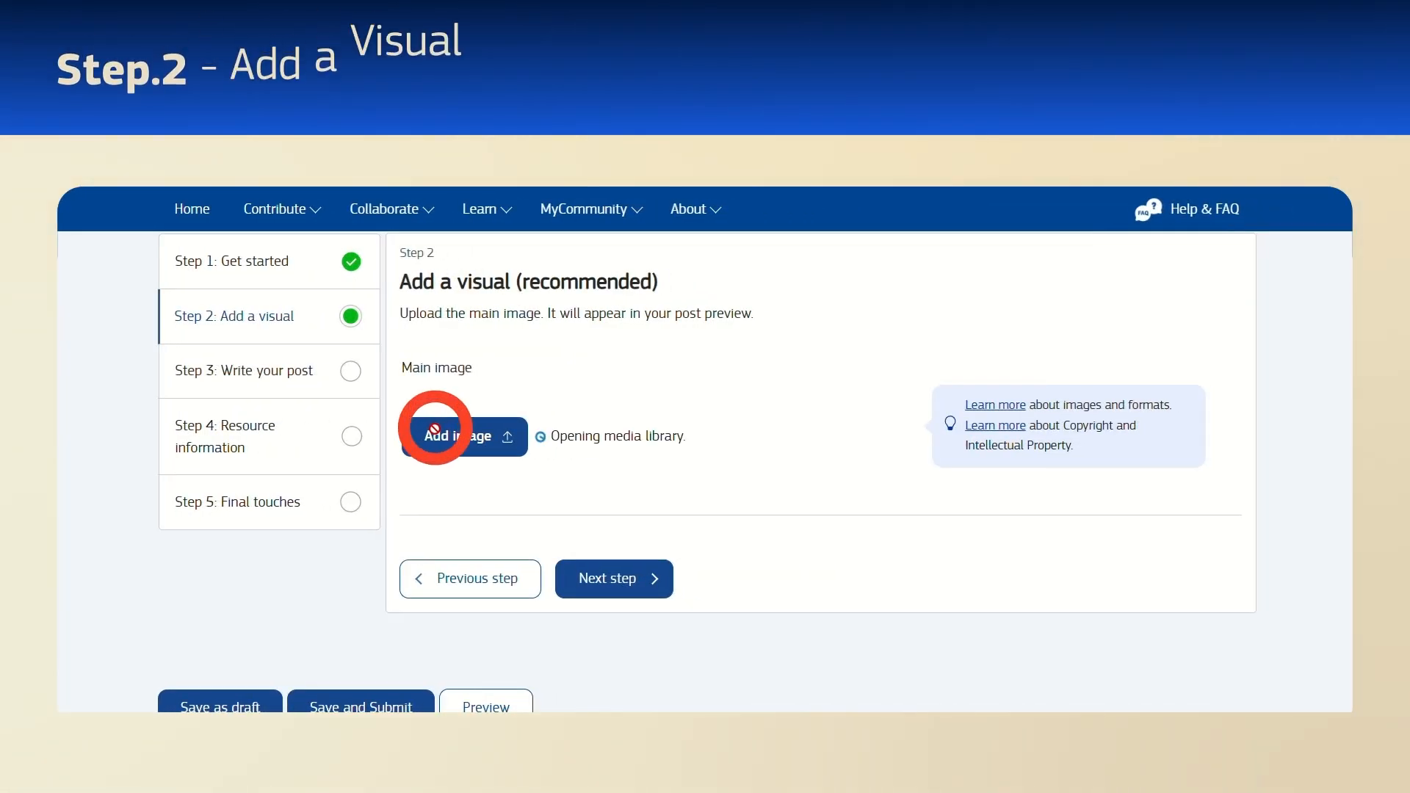
pyautogui.click(486, 290)
pyautogui.doubleClick(216, 251)
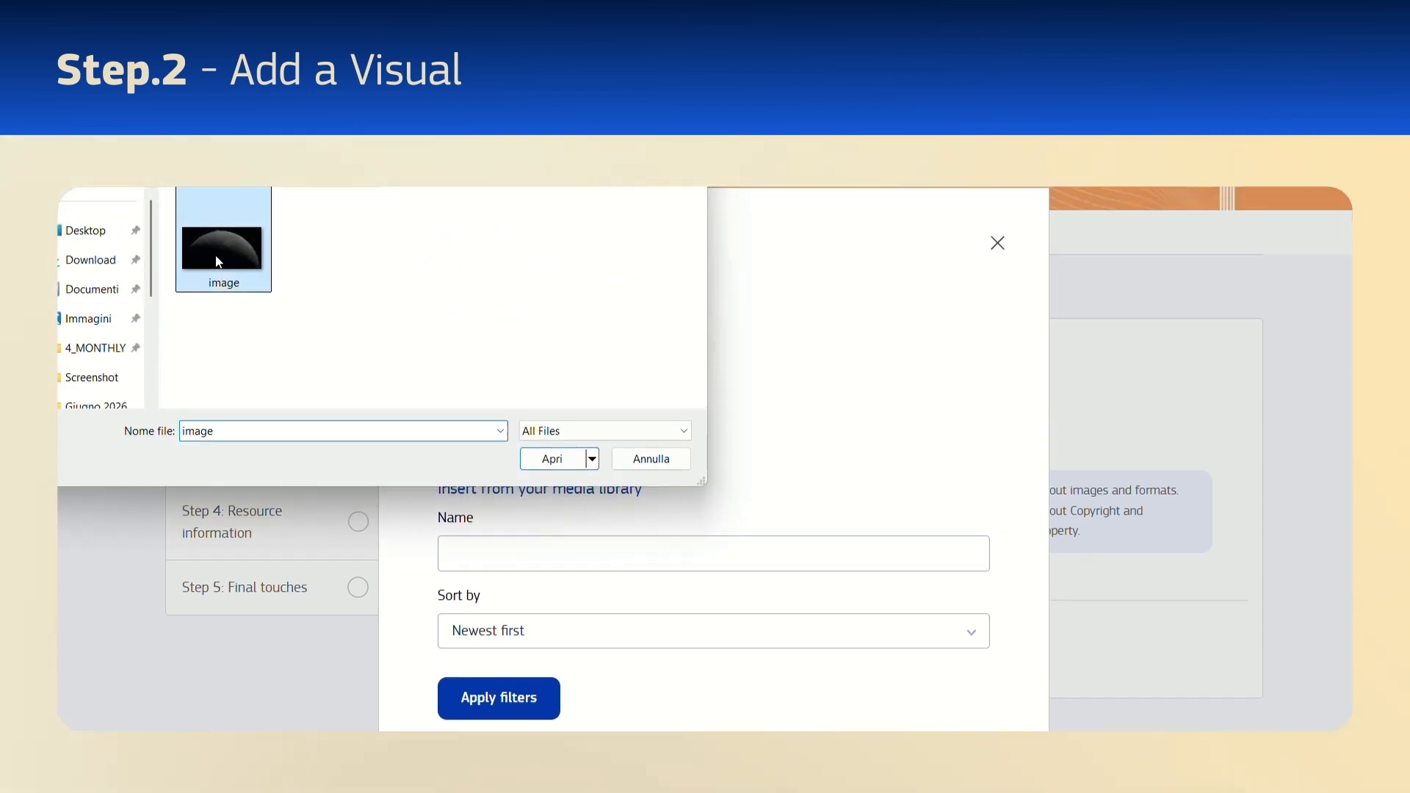
pyautogui.click(485, 617)
pyautogui.write('title')
pyautogui.click(409, 621)
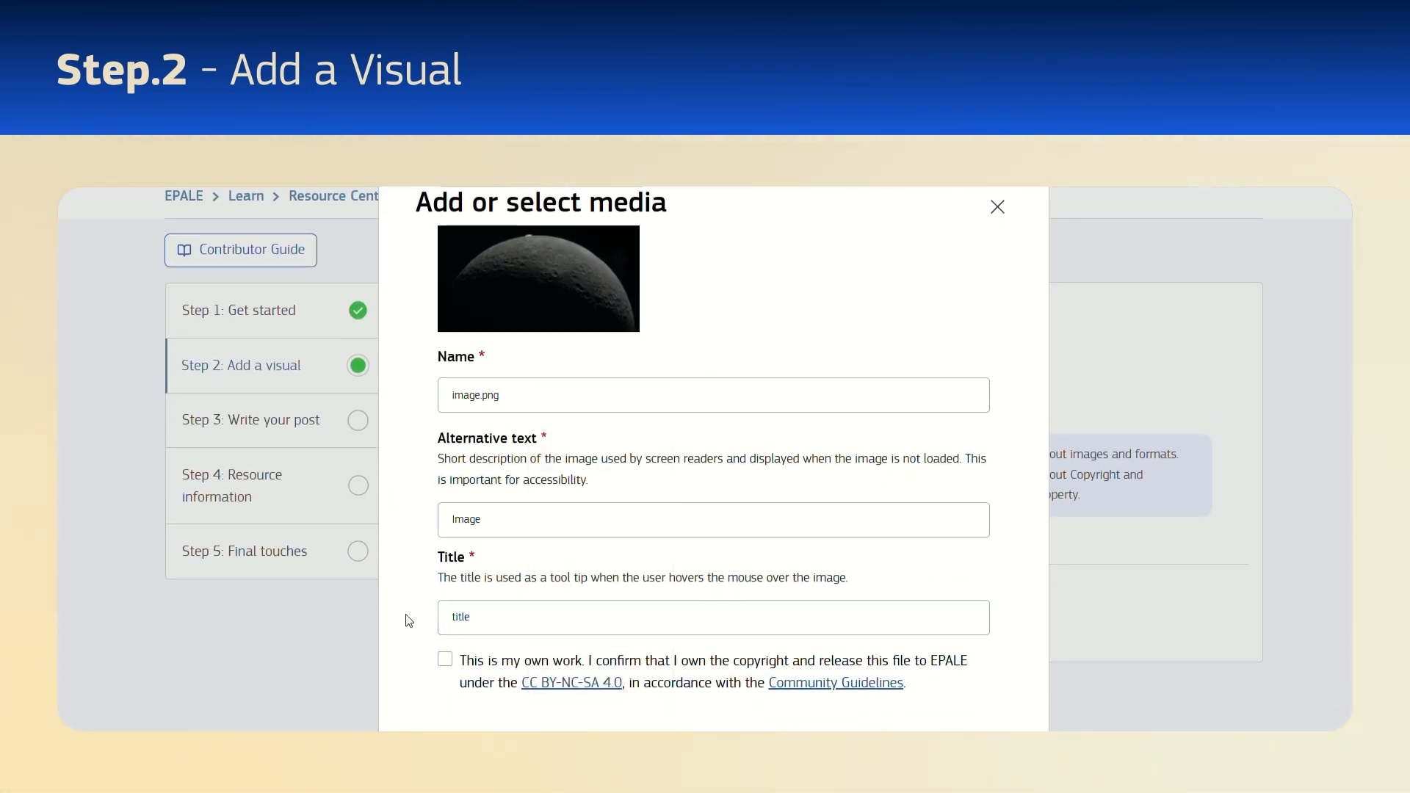
# - Confirm holding the rights to upload the image and enter unsplash.com as its source
pyautogui.scroll(-5, 409, 621)
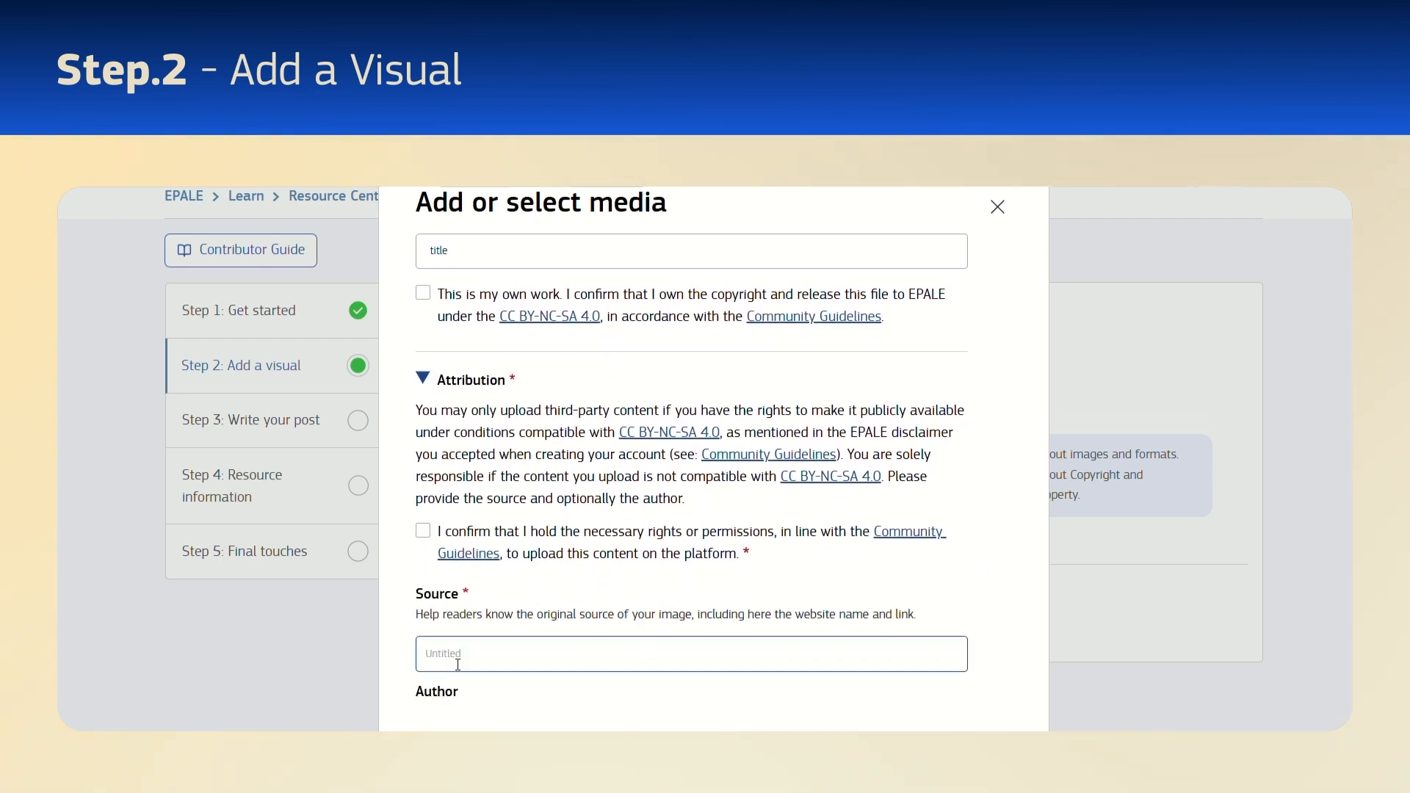
pyautogui.scroll(-1, 458, 665)
pyautogui.click(422, 463)
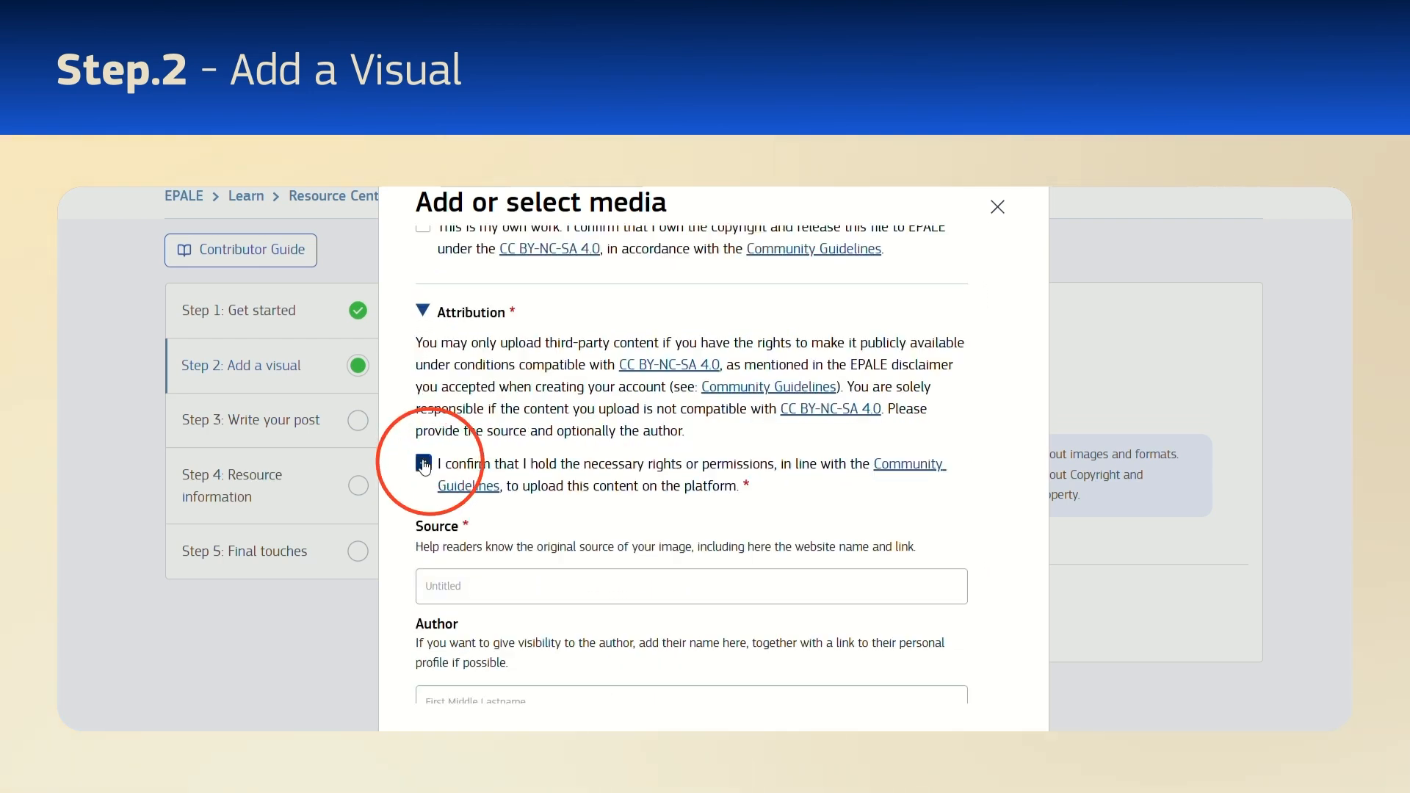
pyautogui.click(445, 602)
pyautogui.click(559, 386)
pyautogui.scroll(-2, 558, 387)
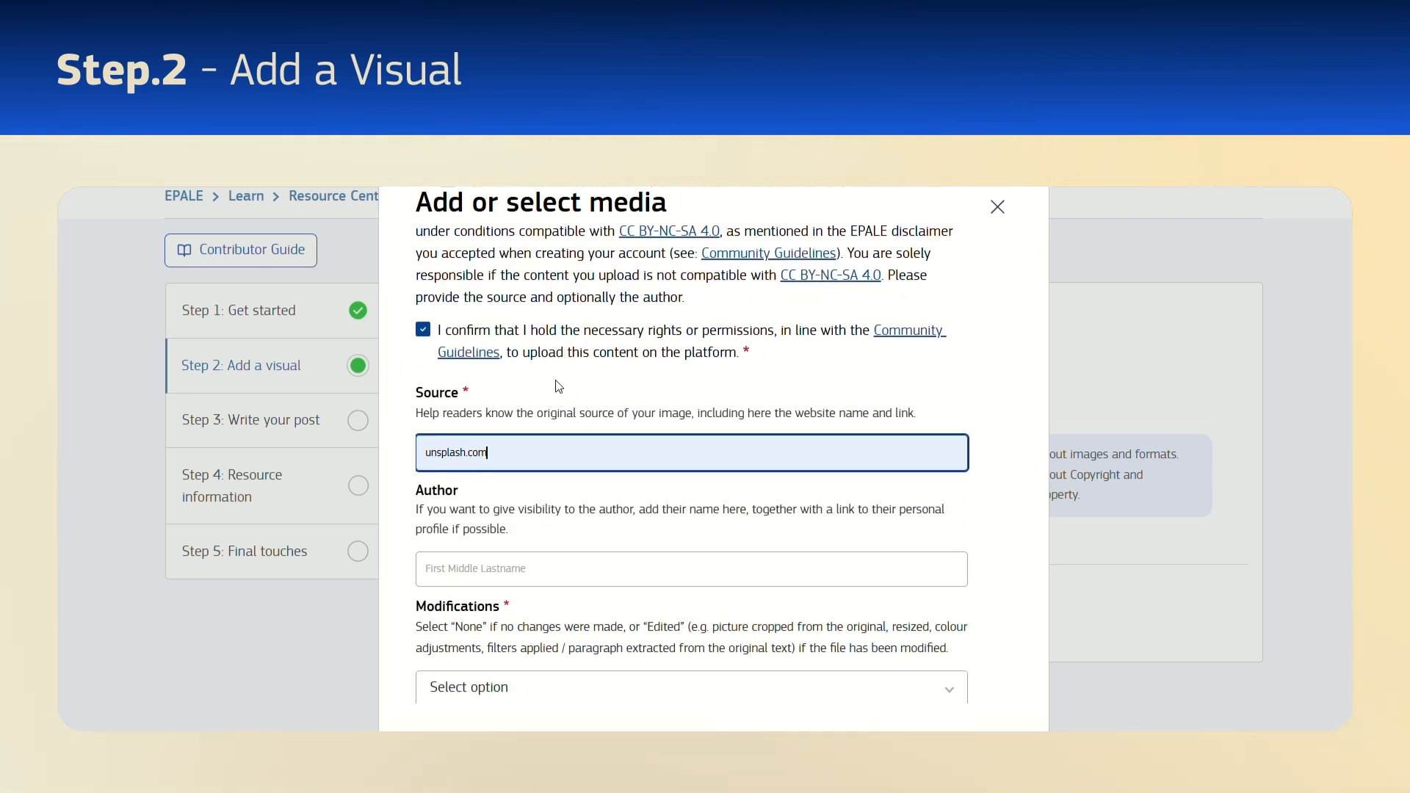
# - Choose the image's modification status, save and insert it as the main image, and continue to writing the post
pyautogui.scroll(-2, 559, 386)
pyautogui.click(529, 558)
pyautogui.click(507, 633)
pyautogui.click(462, 658)
pyautogui.click(864, 687)
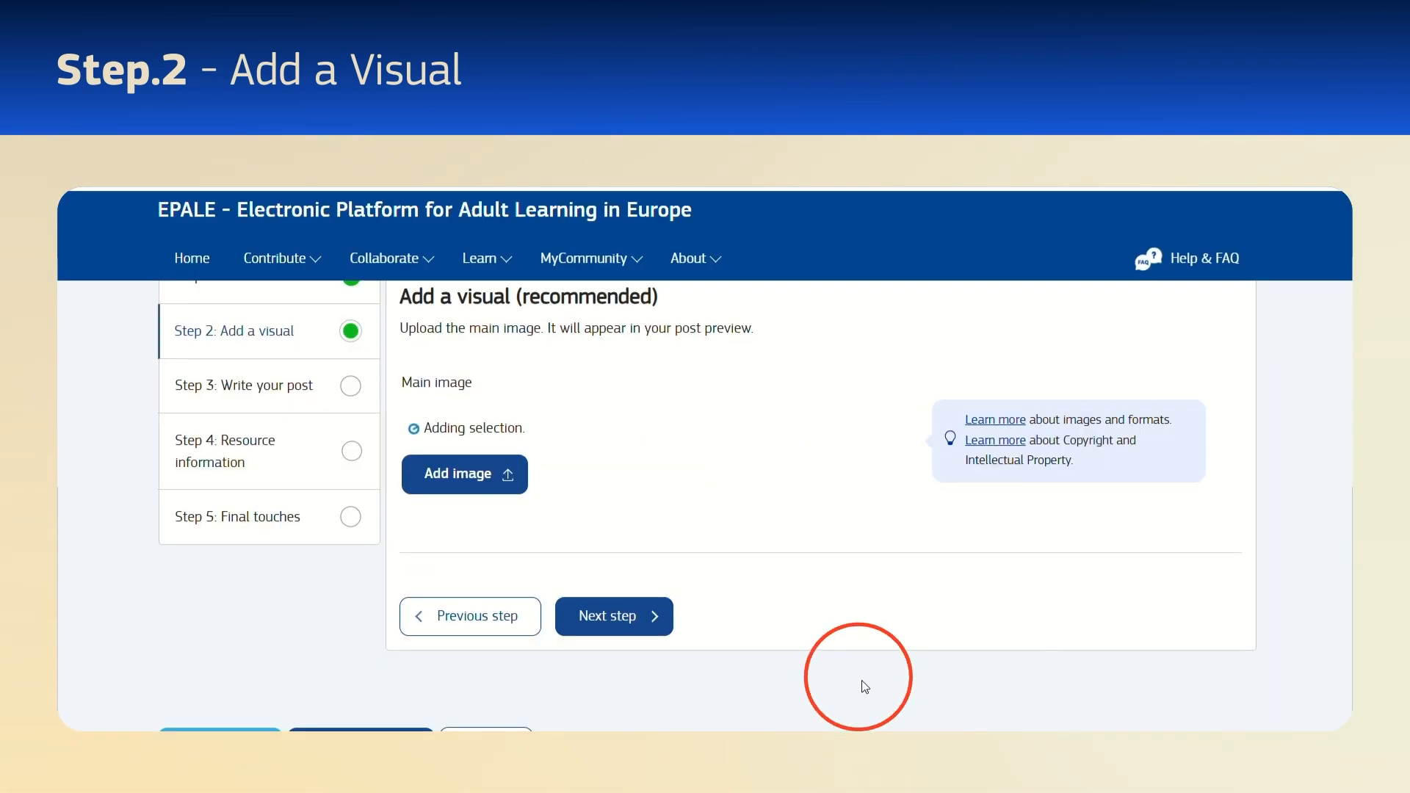
pyautogui.click(619, 609)
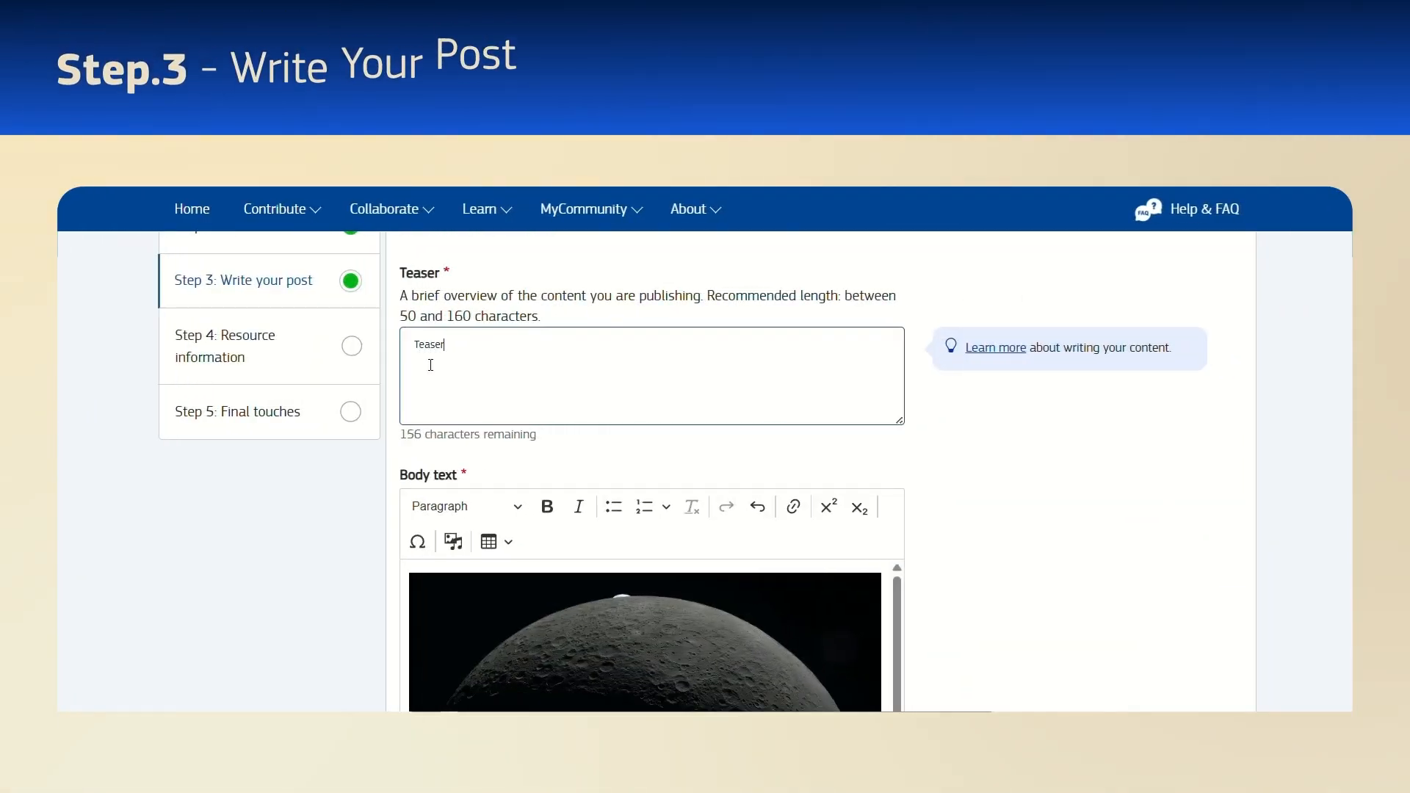
# - Write the teaser "Teaser goes here" and the body text "Add the body text here! ;)", and continue to the resource information
pyautogui.write('goes he')
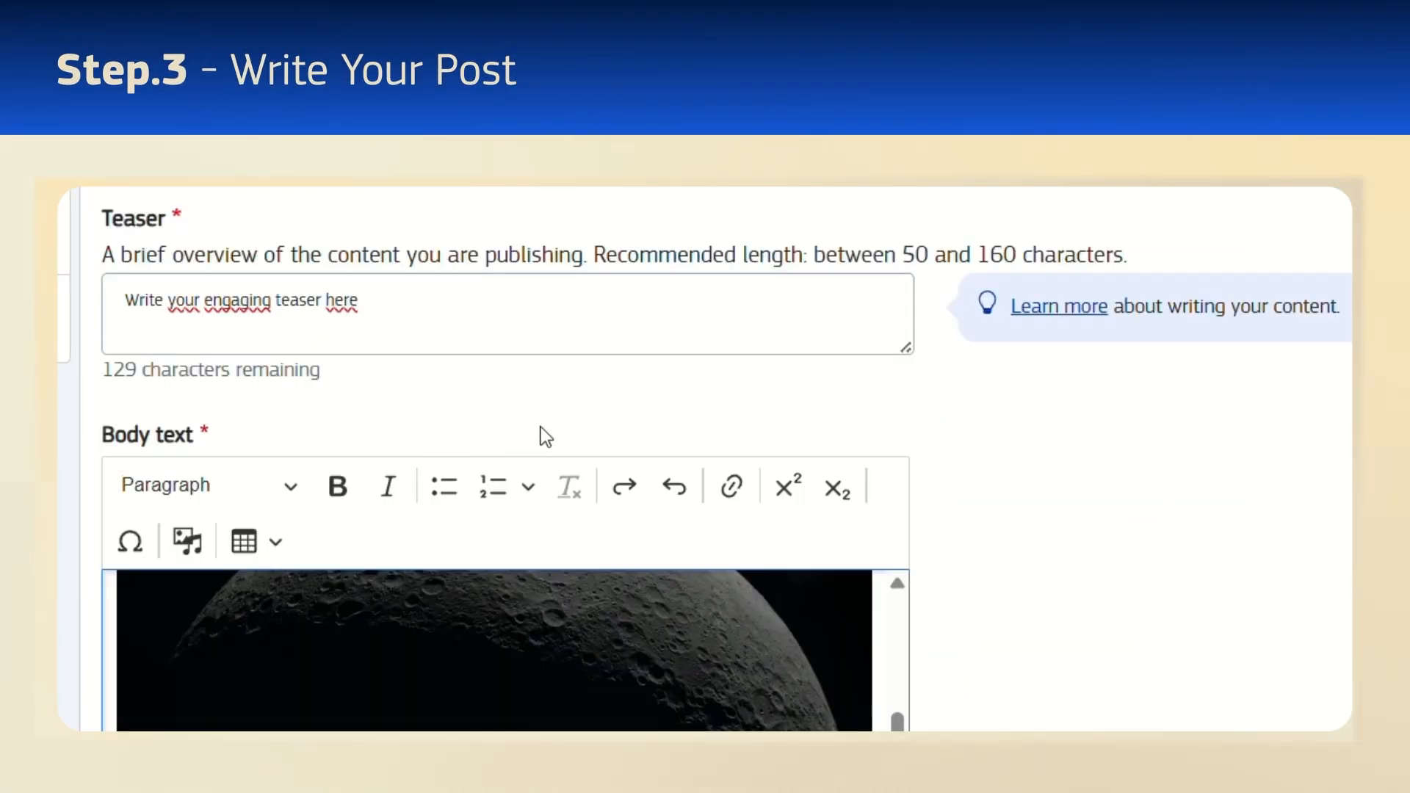
pyautogui.moveTo(906, 348); pyautogui.dragTo(1262, 415)
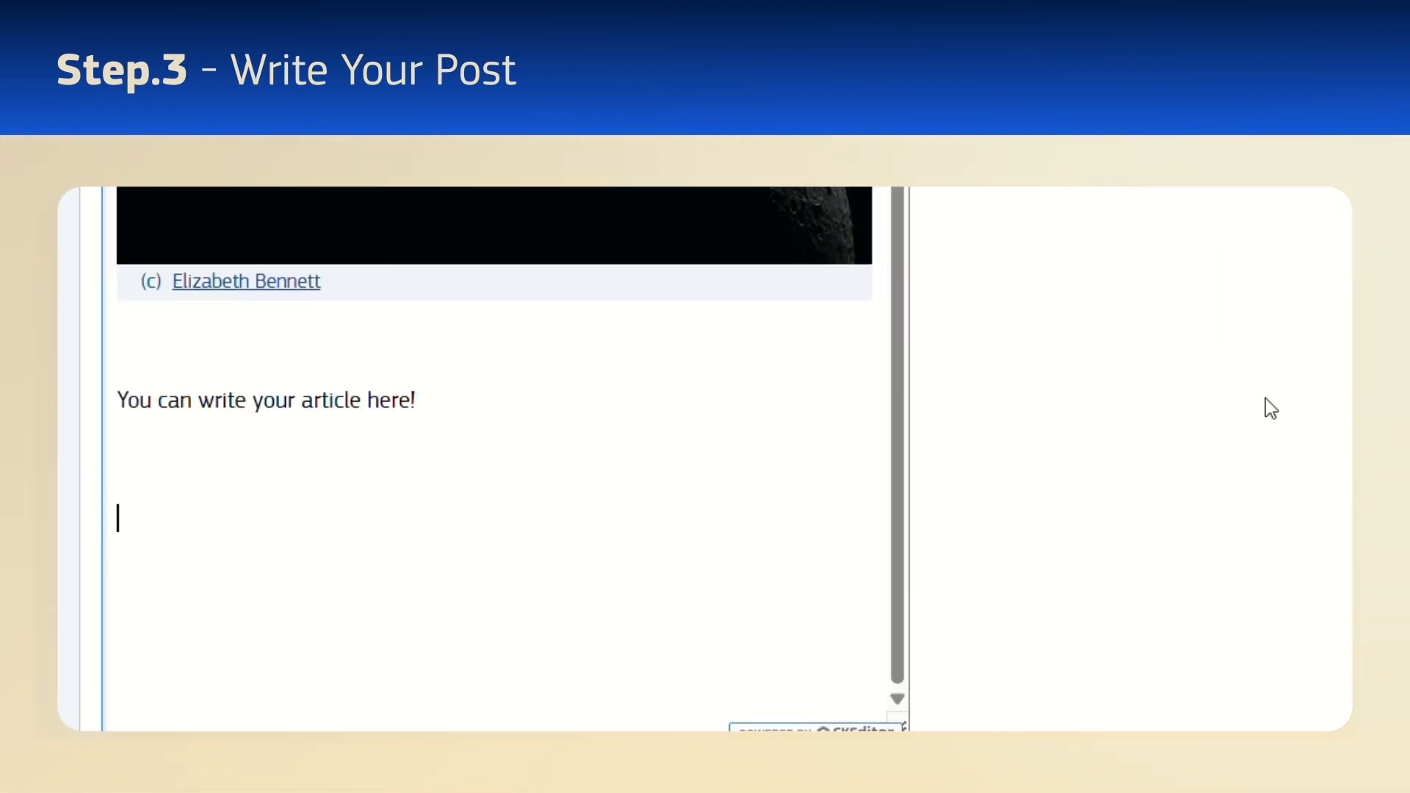
pyautogui.moveTo(909, 674); pyautogui.dragTo(1325, 698)
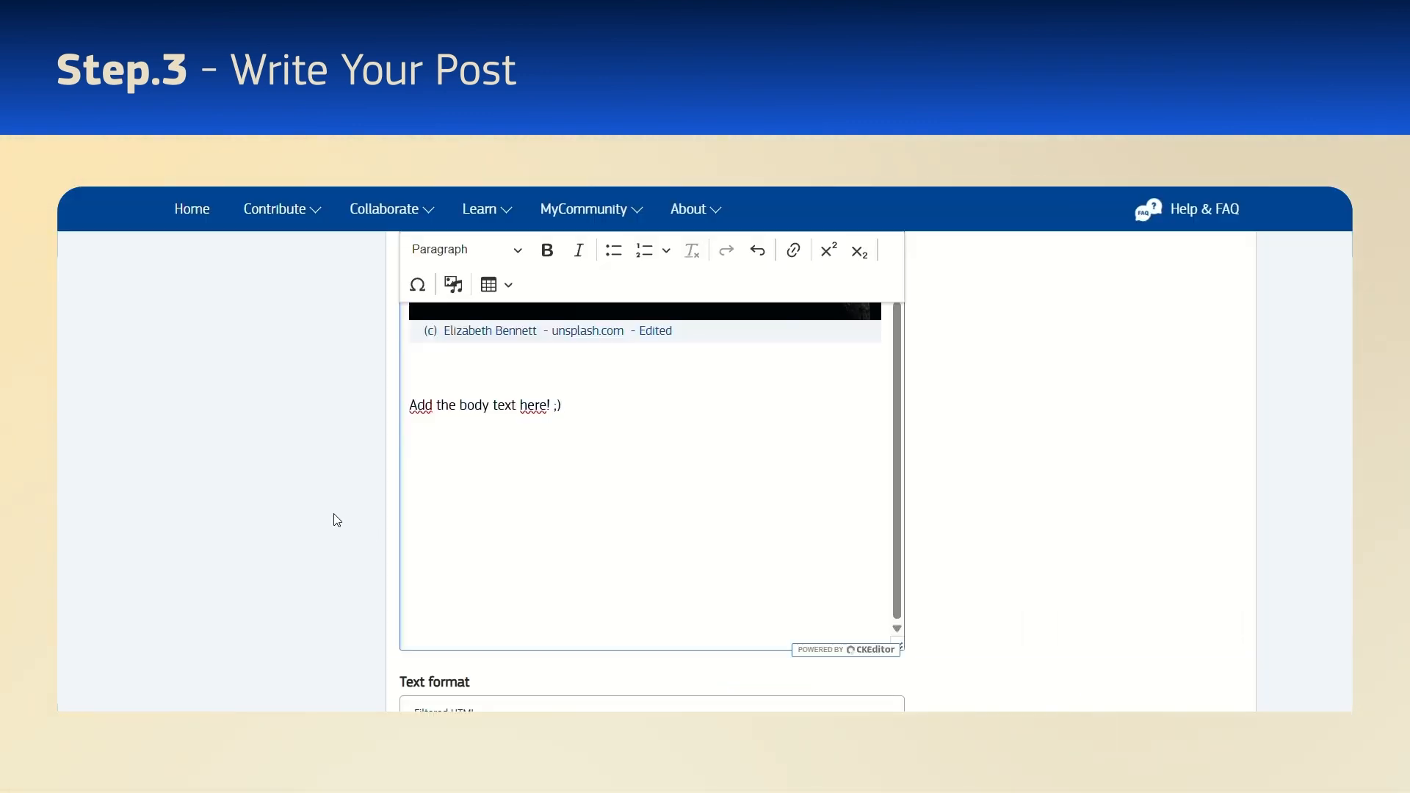
pyautogui.scroll(-3, 334, 520)
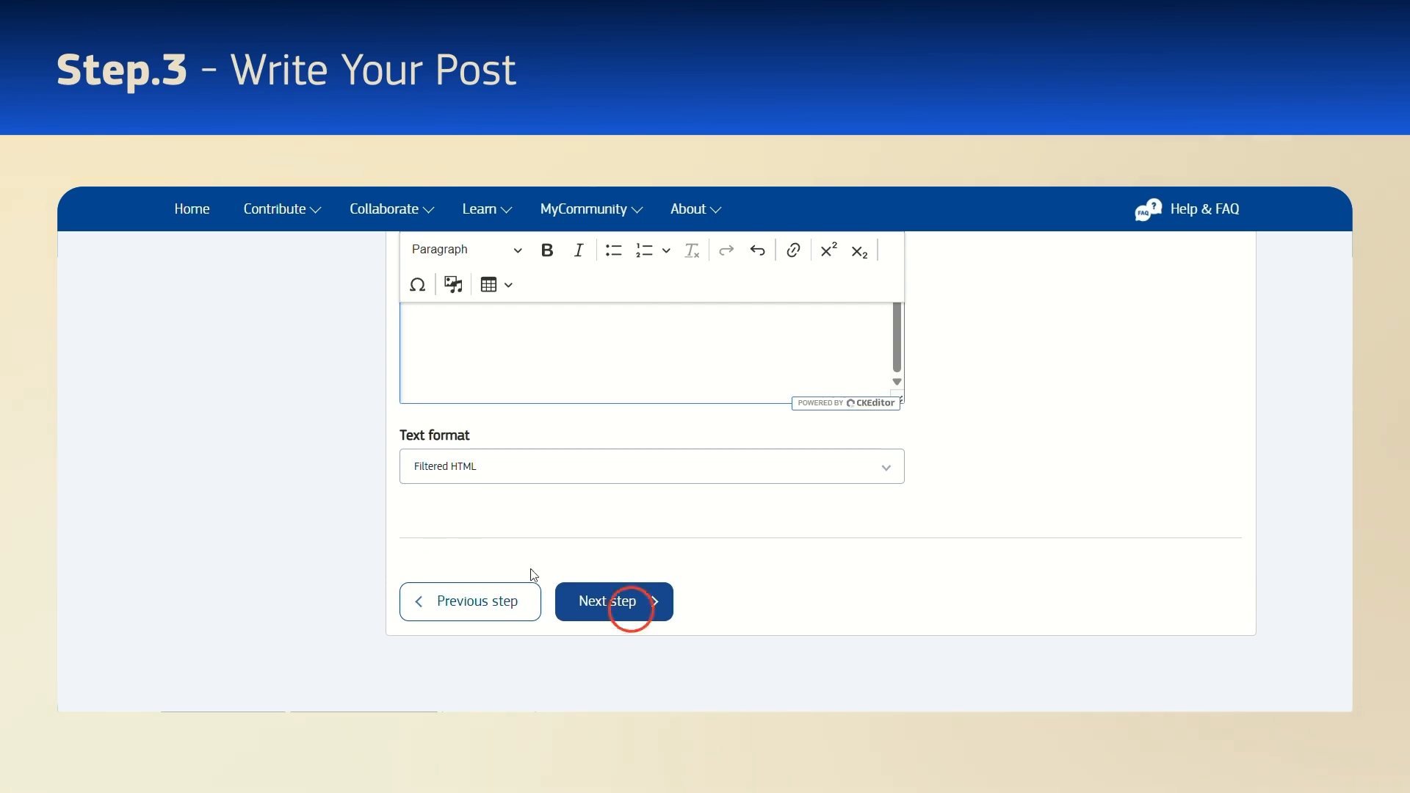
pyautogui.click(629, 604)
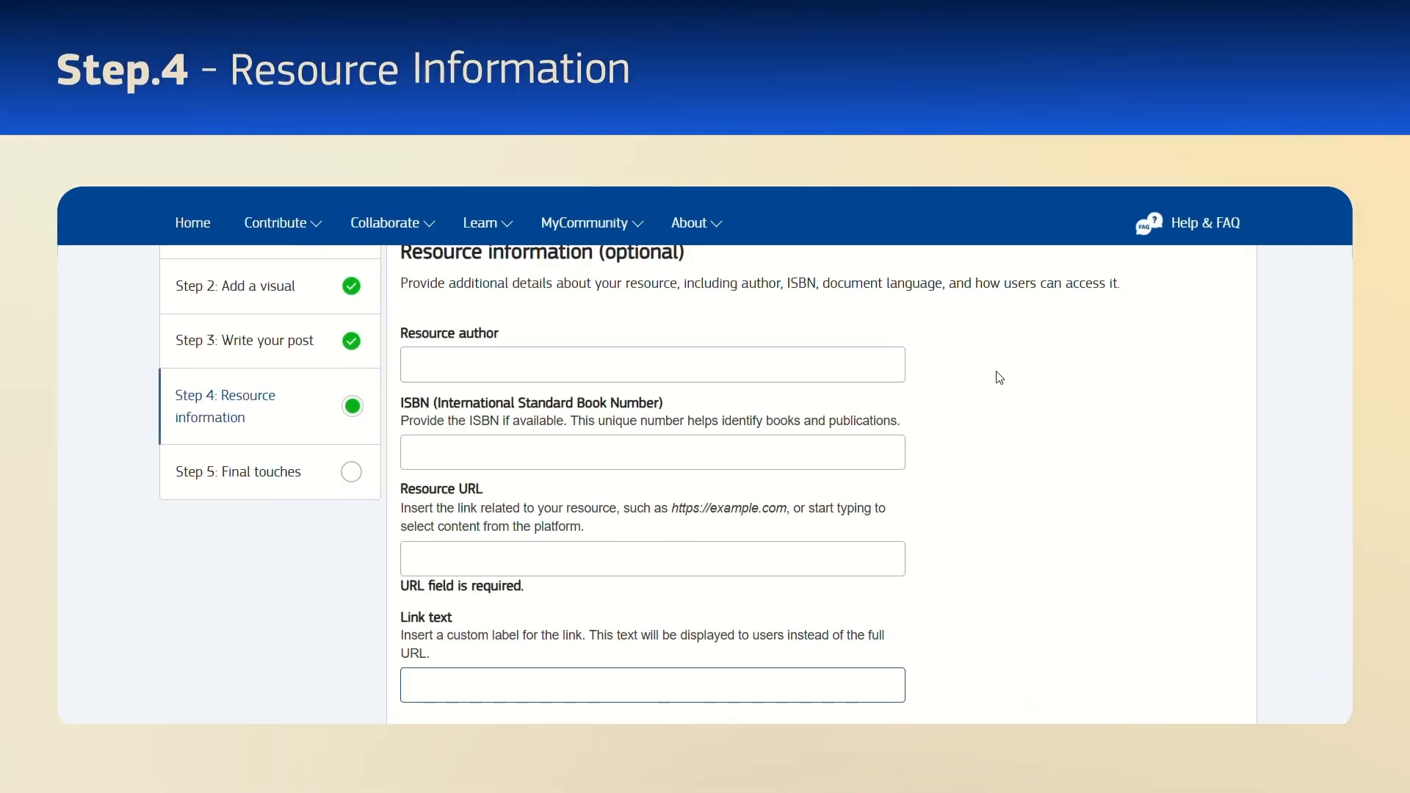
# - Paste the Action Plan on Basic Skills link as resource URL, label it "here is the resource", and continue to the final touches
pyautogui.scroll(-1, 999, 378)
pyautogui.click(858, 313)
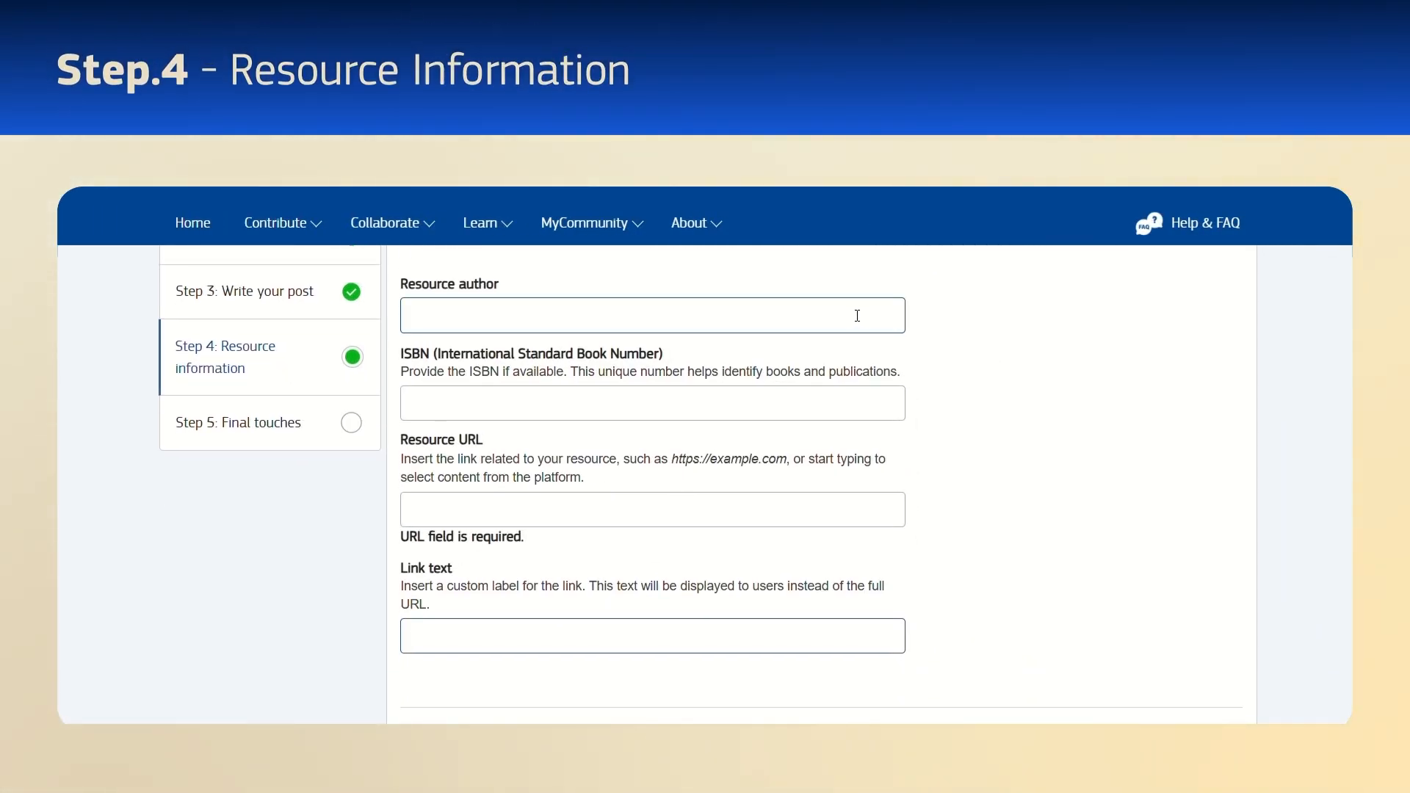
pyautogui.click(793, 519)
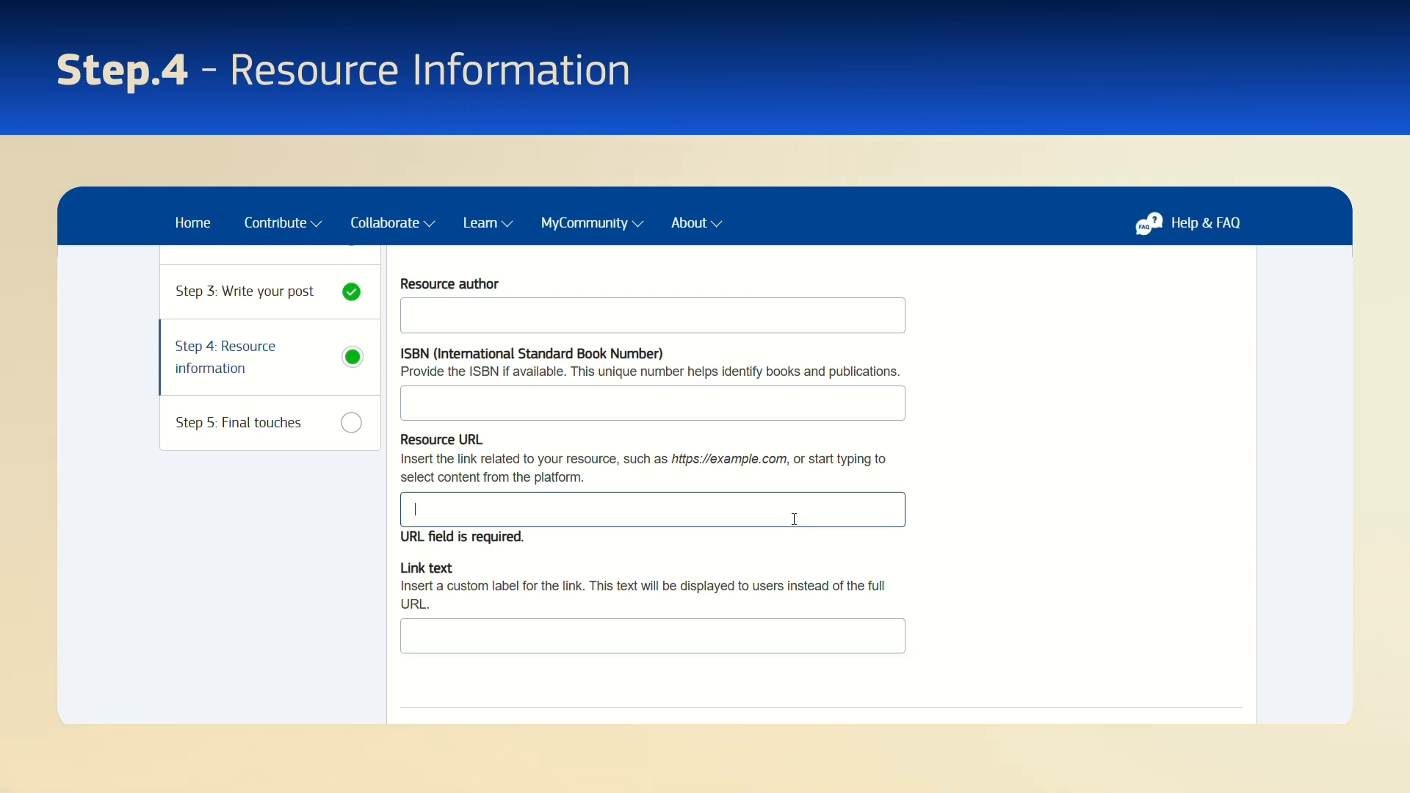
pyautogui.hotkey('ctrl', 'v')
pyautogui.click(658, 628)
pyautogui.write('H')
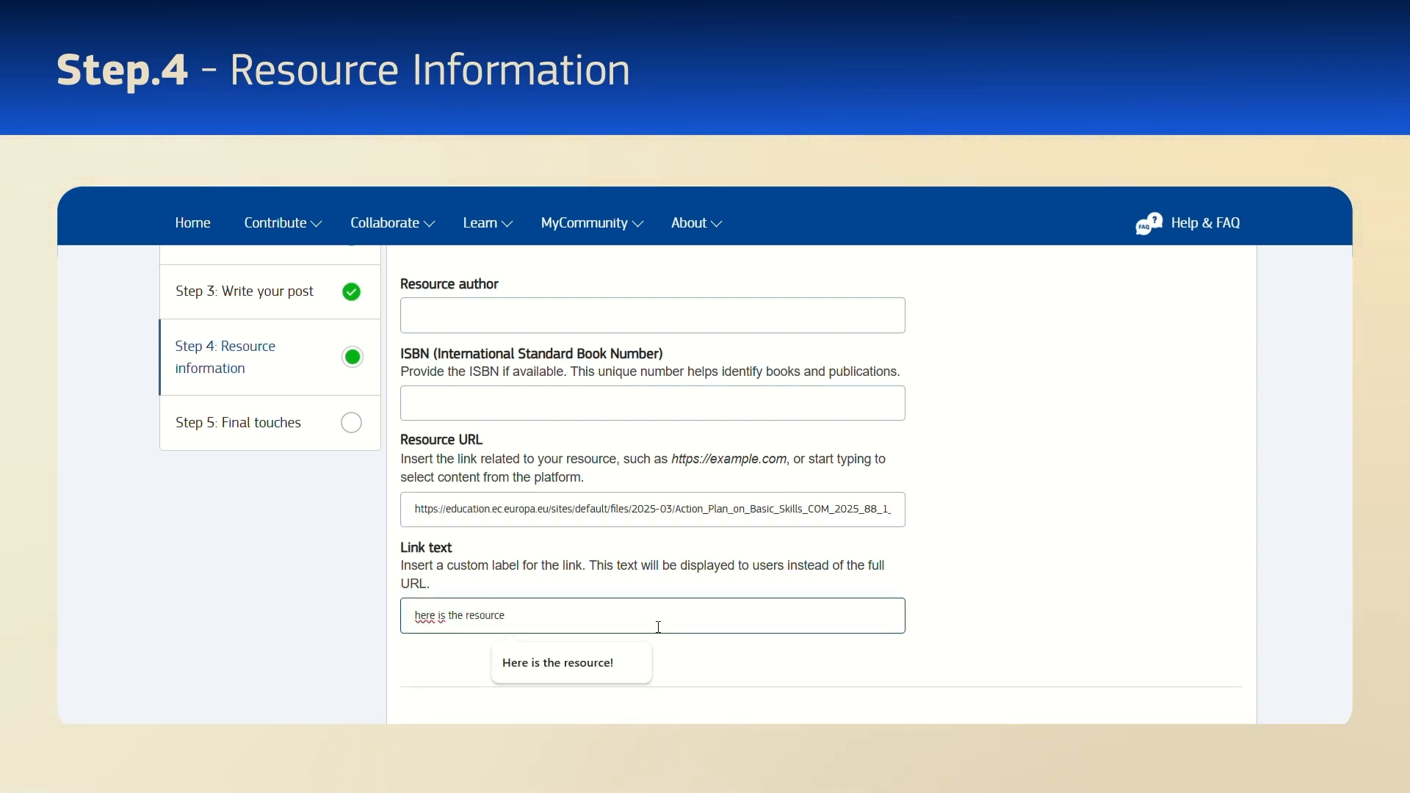
pyautogui.scroll(-2, 658, 626)
pyautogui.click(659, 634)
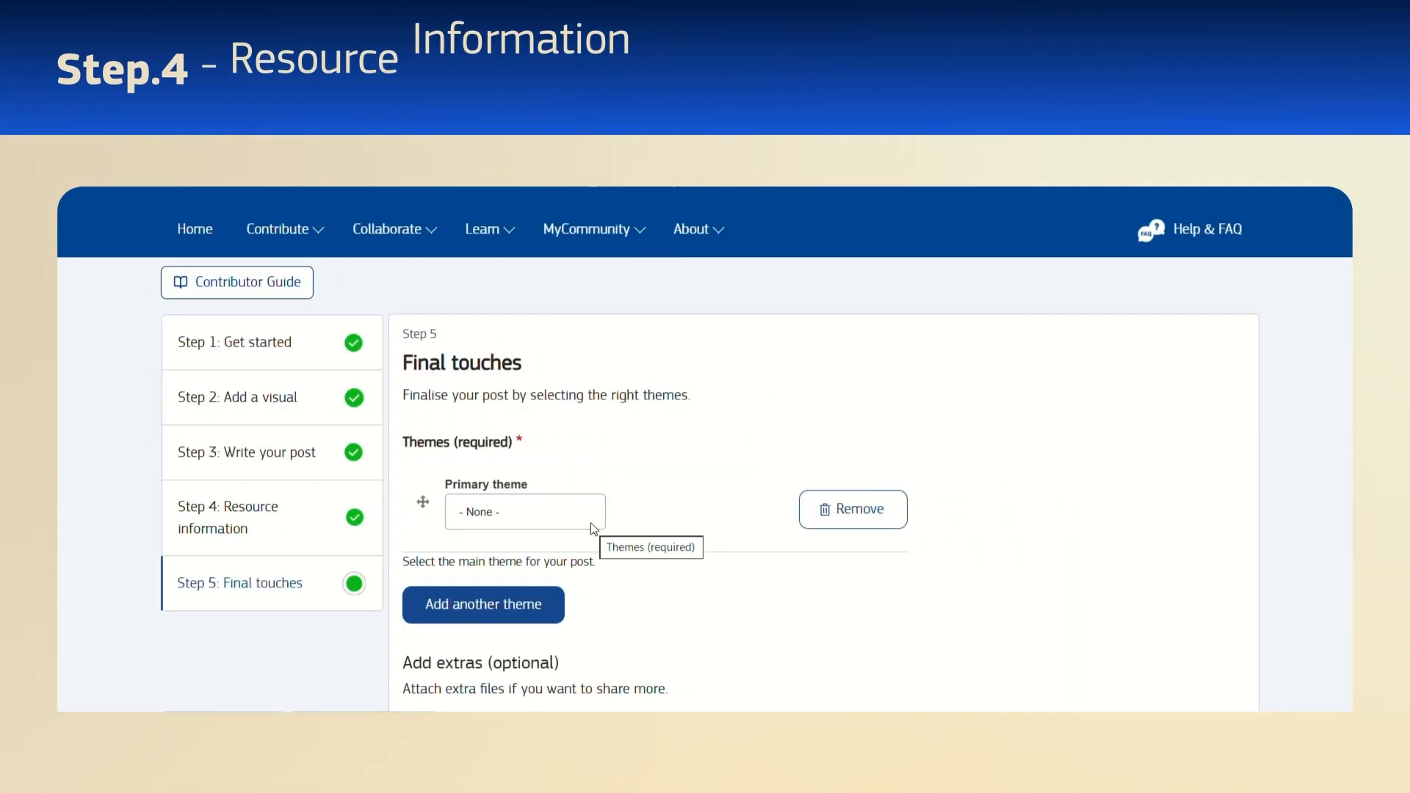
# - Set the resource's first theme to Policy with Good practices as its secondary theme
pyautogui.click(590, 526)
pyautogui.click(576, 629)
pyautogui.click(656, 517)
pyautogui.click(654, 440)
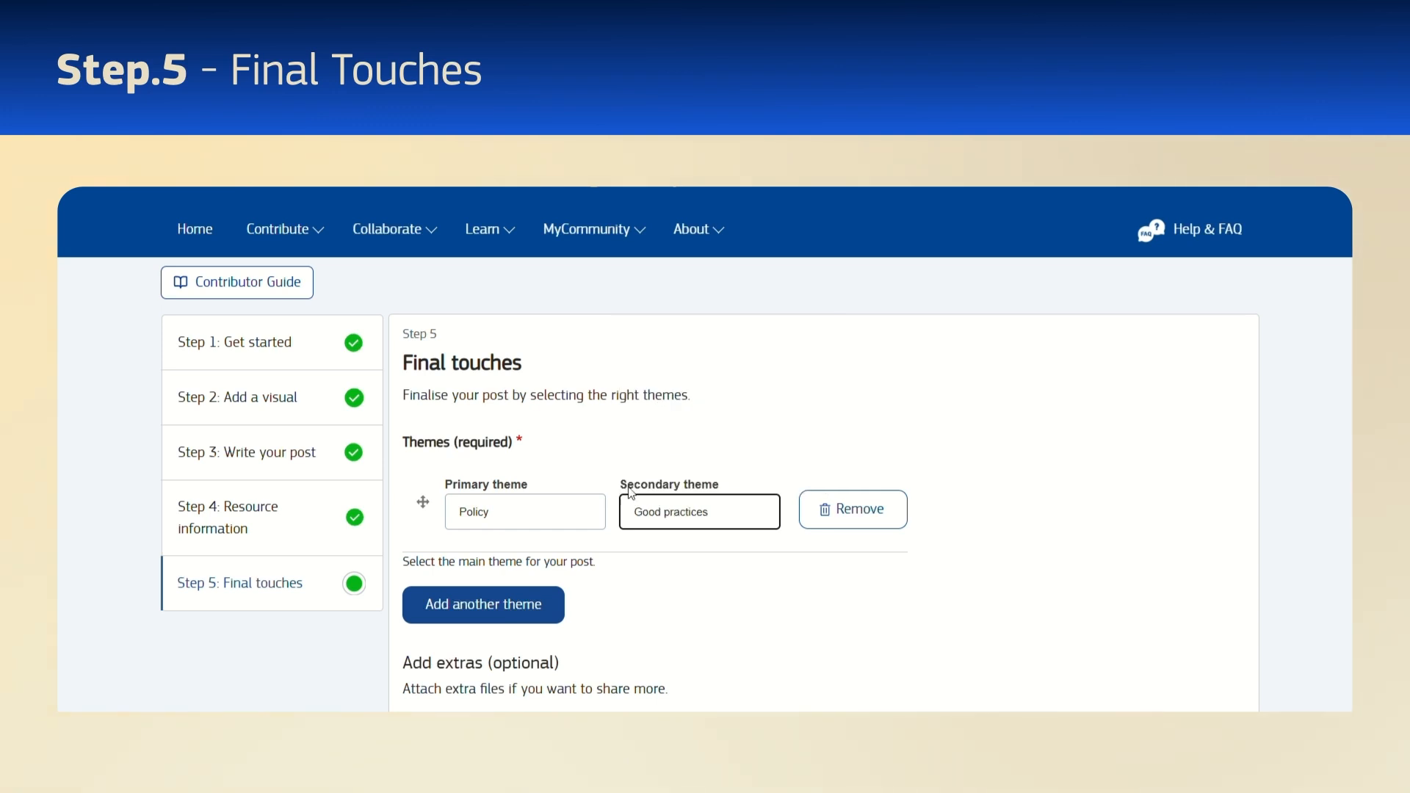
# - Add another theme to the resource with Policy as primary and European policies projects and funding as secondary theme
pyautogui.click(548, 598)
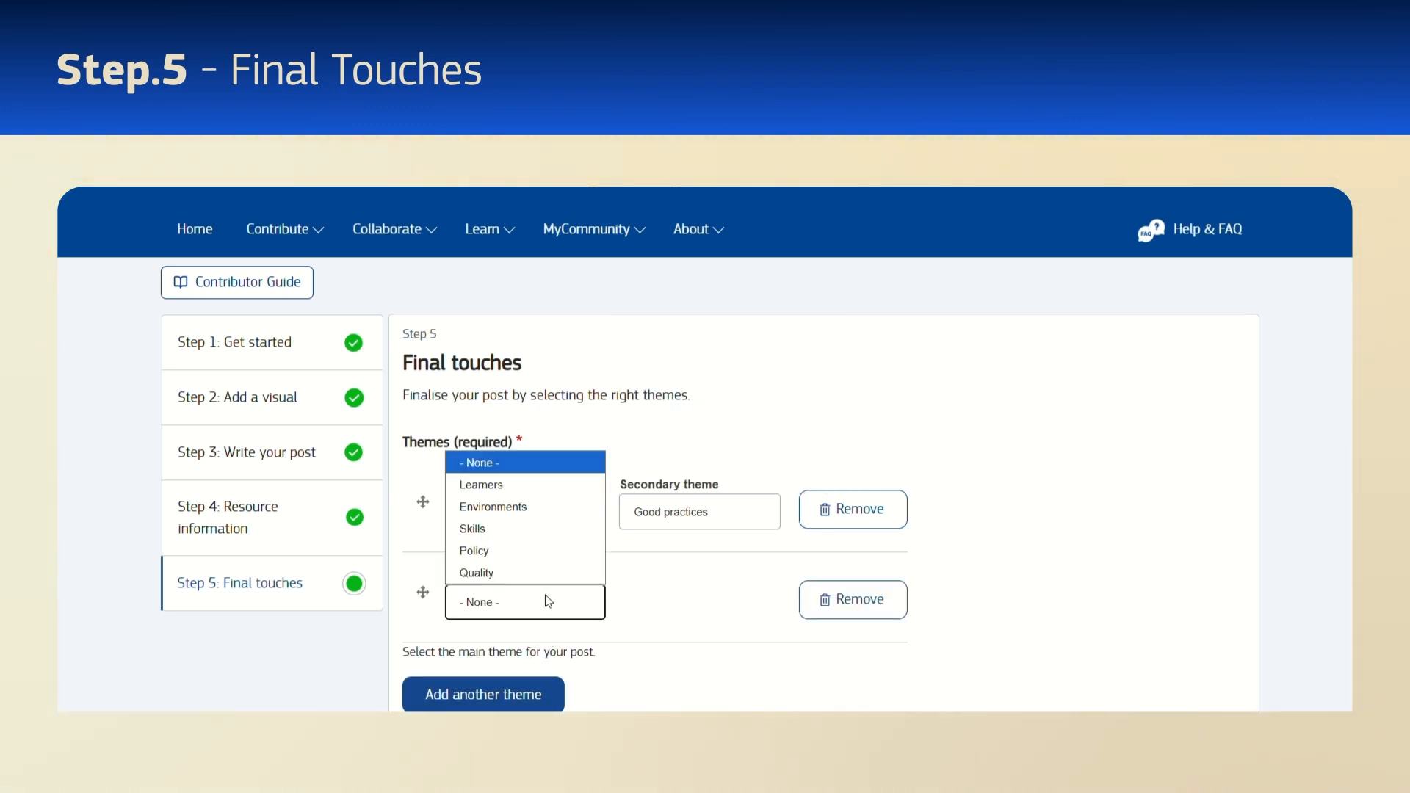
pyautogui.click(550, 564)
pyautogui.click(634, 605)
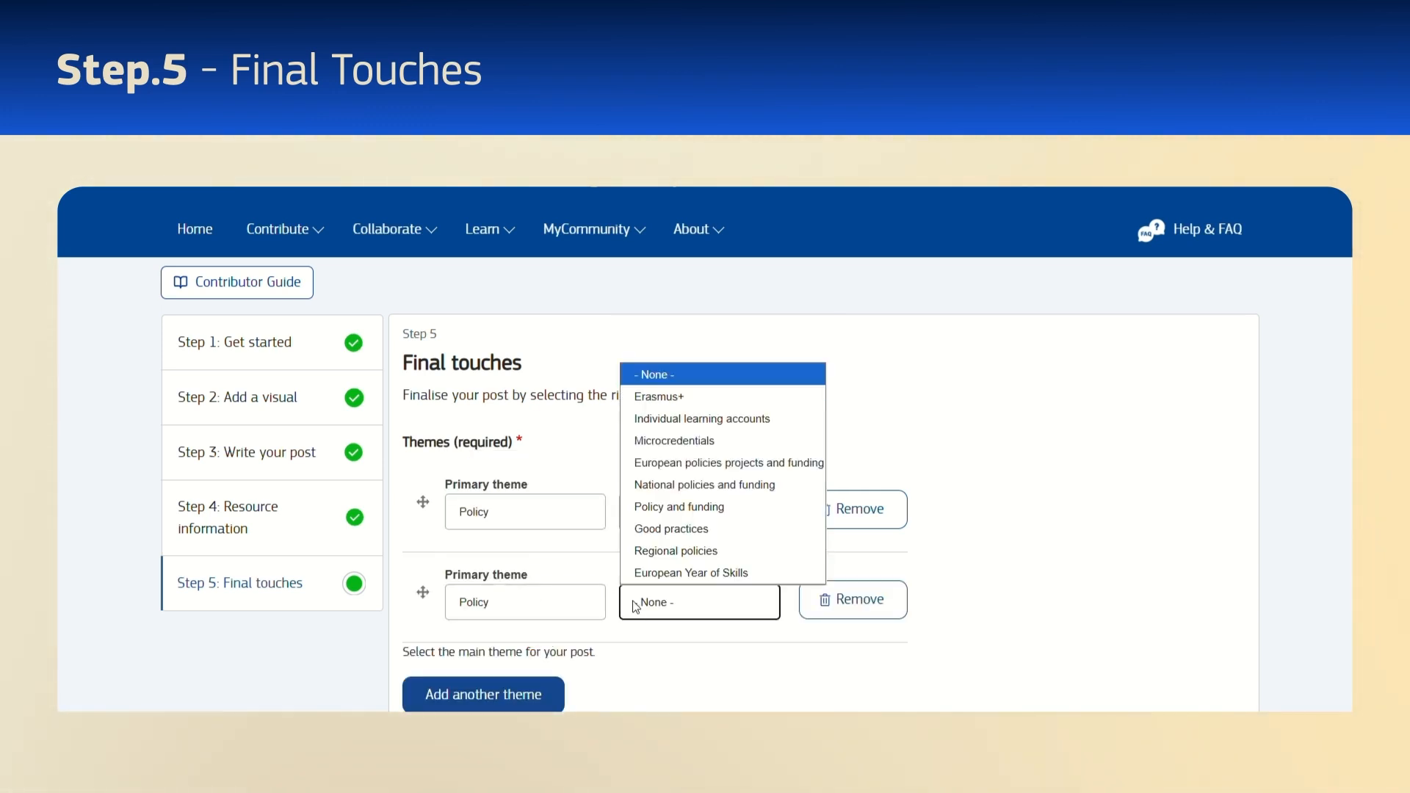
pyautogui.click(645, 464)
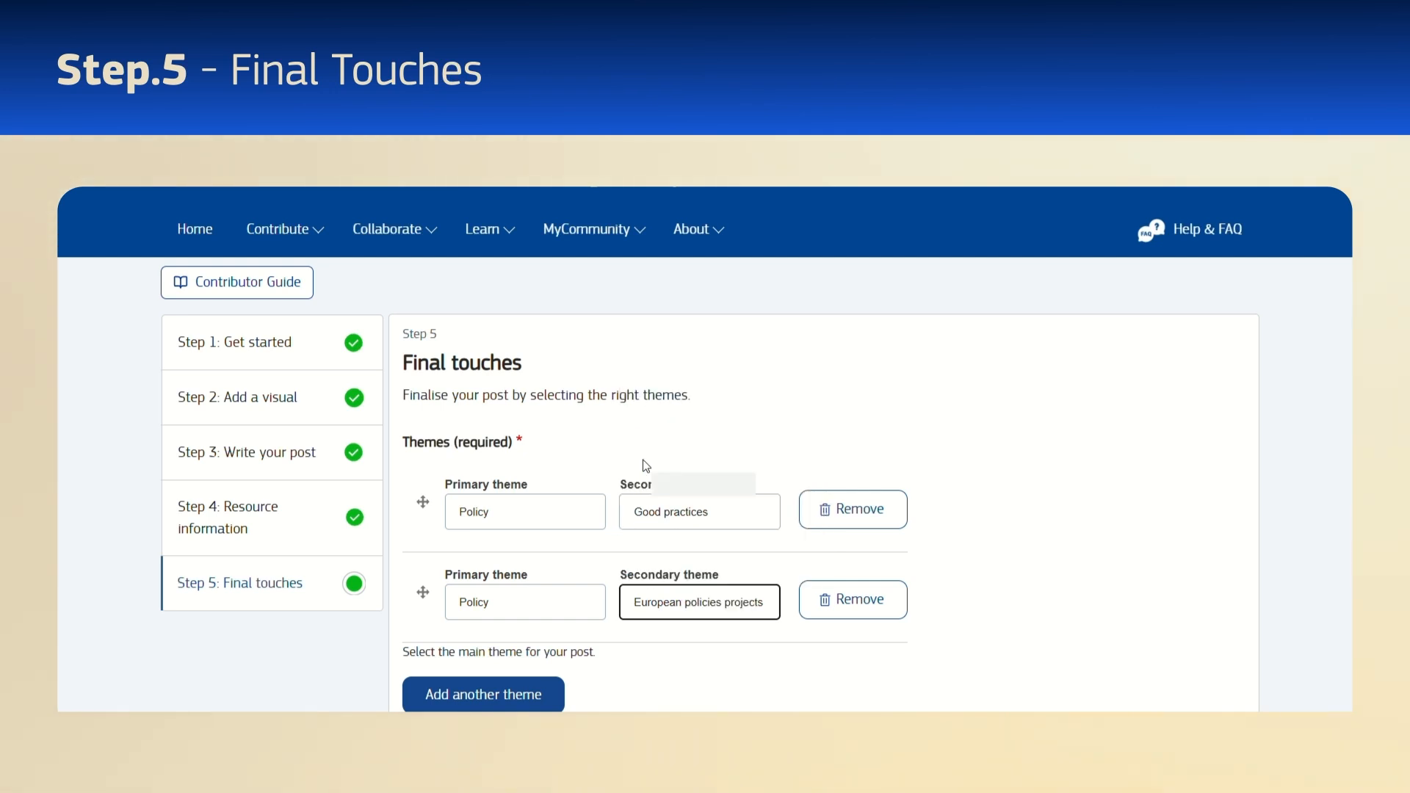
# - Set the language of the document to English and the type of resource to Studies and Reports
pyautogui.scroll(-4, 645, 465)
pyautogui.scroll(-1, 646, 466)
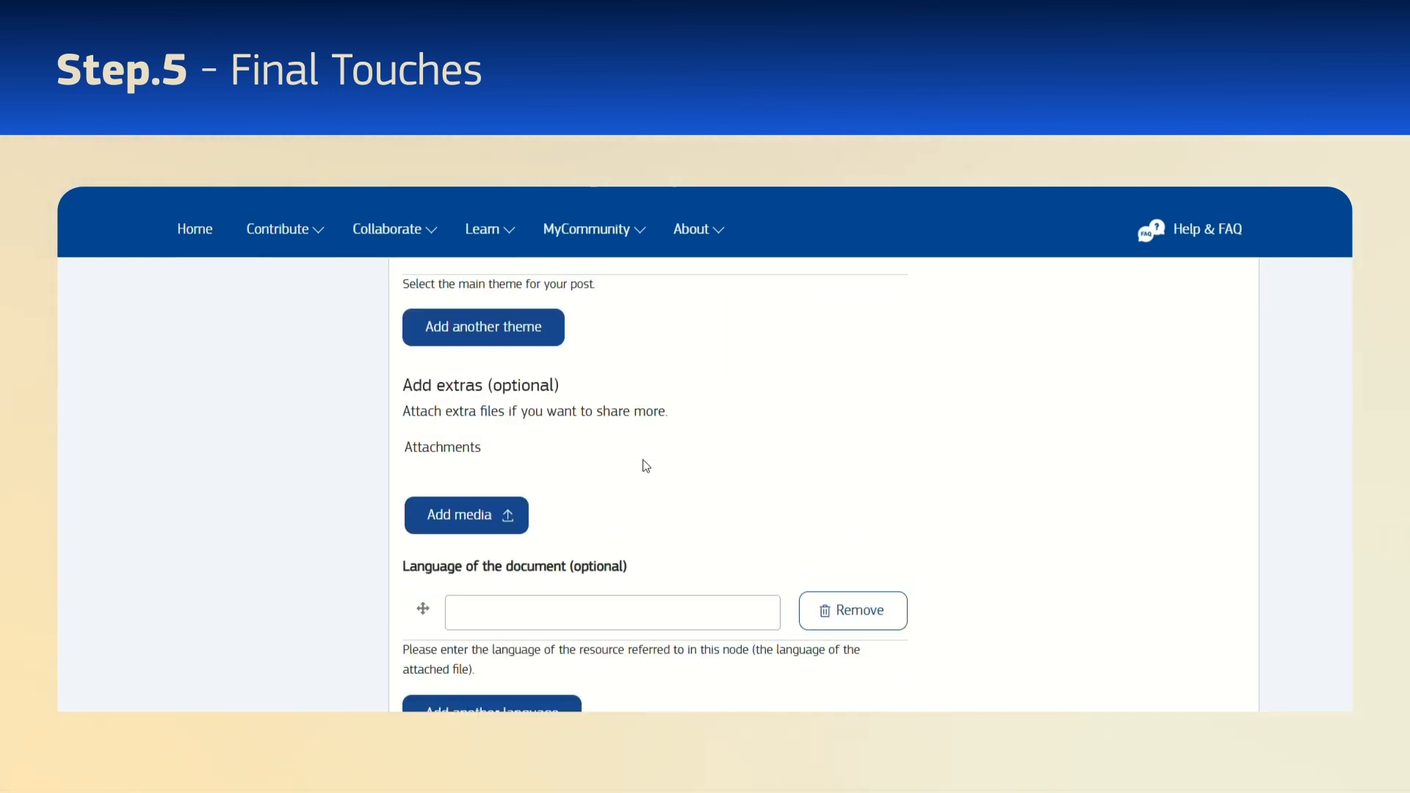
pyautogui.scroll(-1, 646, 466)
pyautogui.click(621, 520)
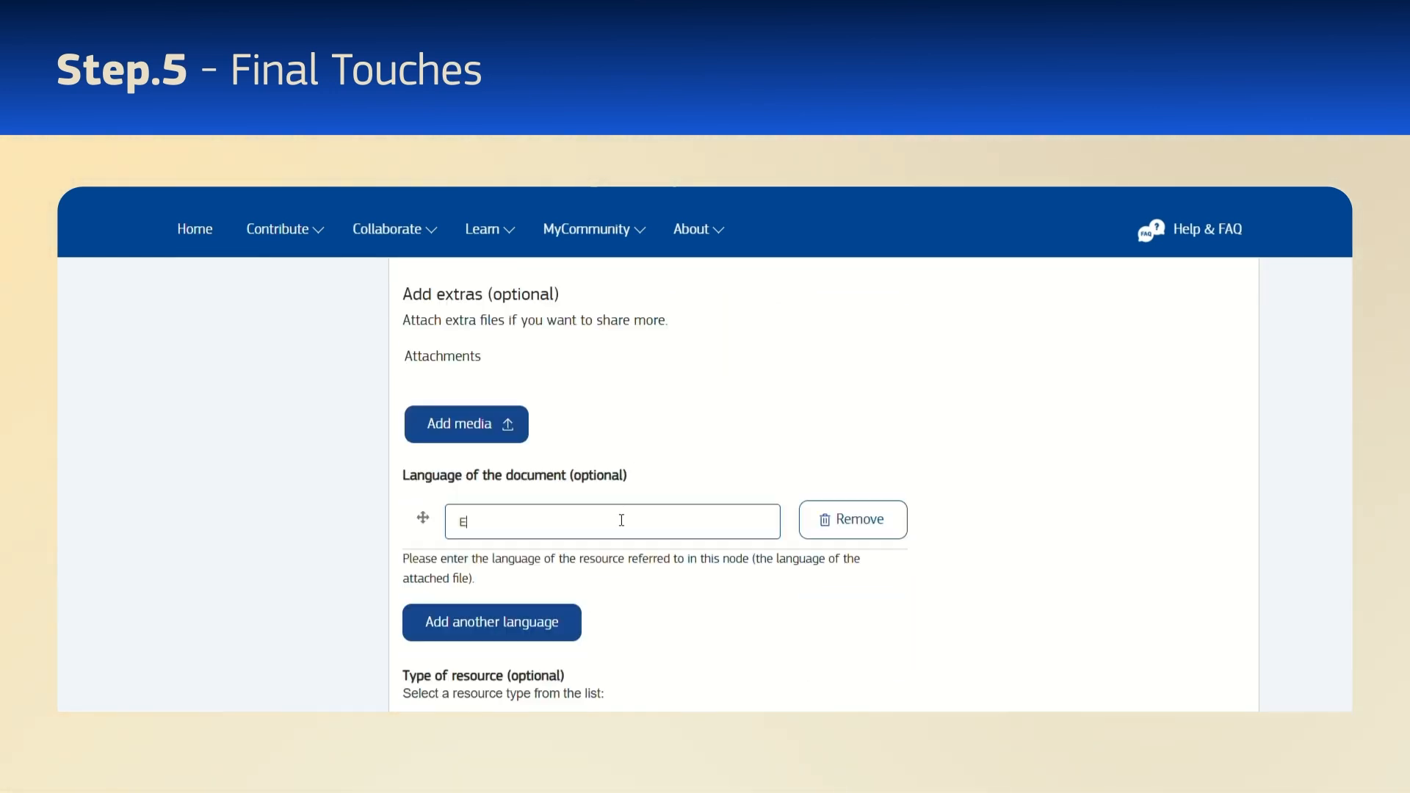
pyautogui.click(621, 552)
pyautogui.scroll(-3, 617, 550)
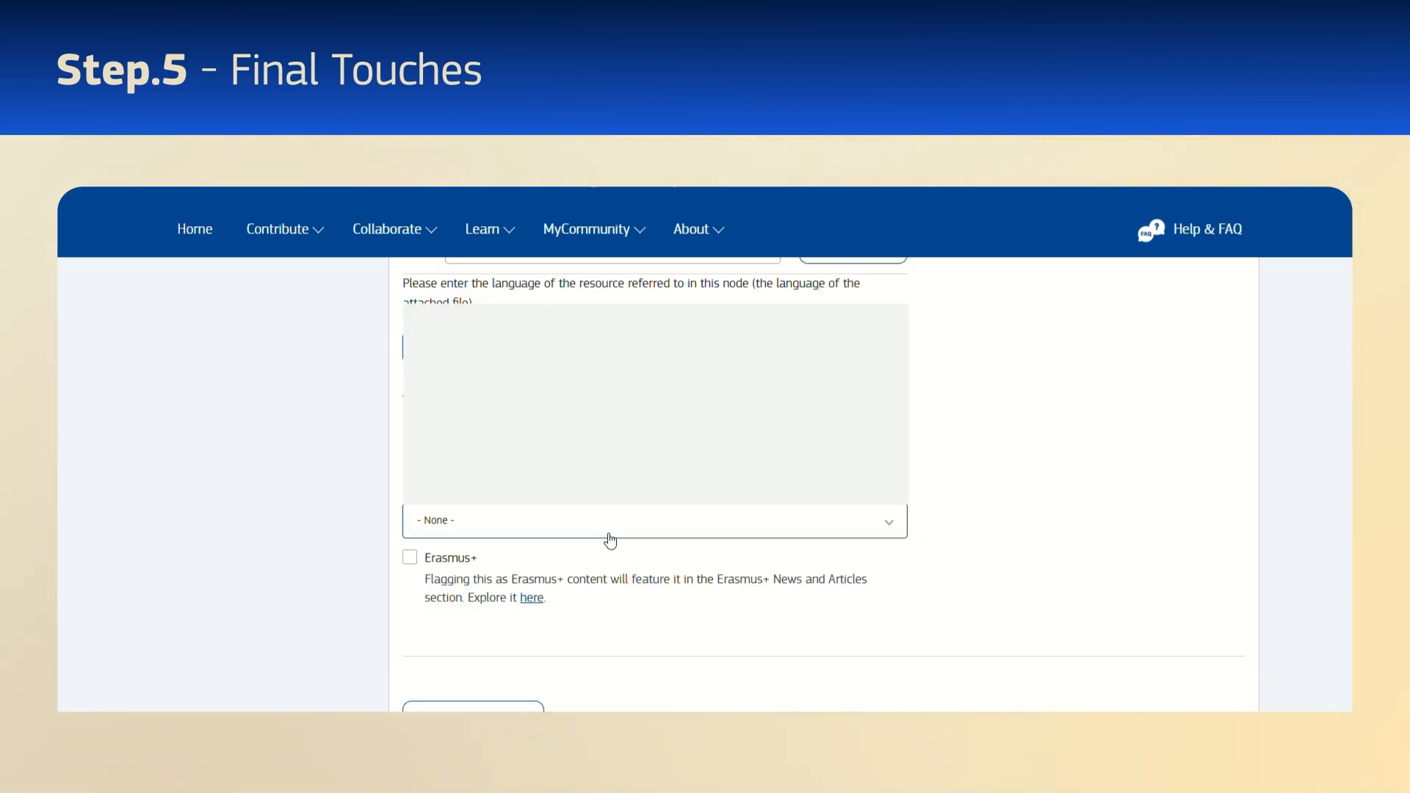
pyautogui.click(610, 536)
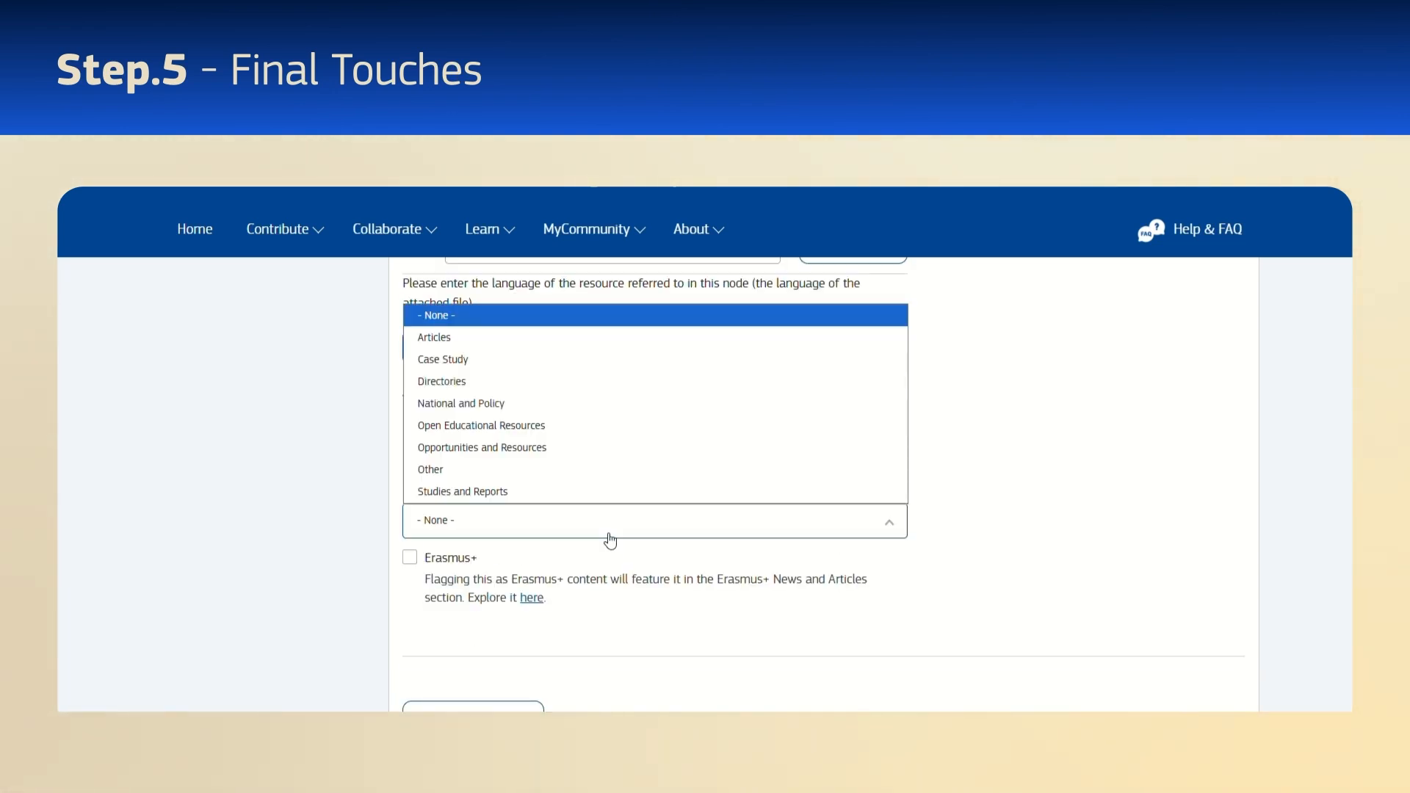
pyautogui.click(597, 484)
# - Save and submit the resource, and review its details page
pyautogui.scroll(-4, 600, 488)
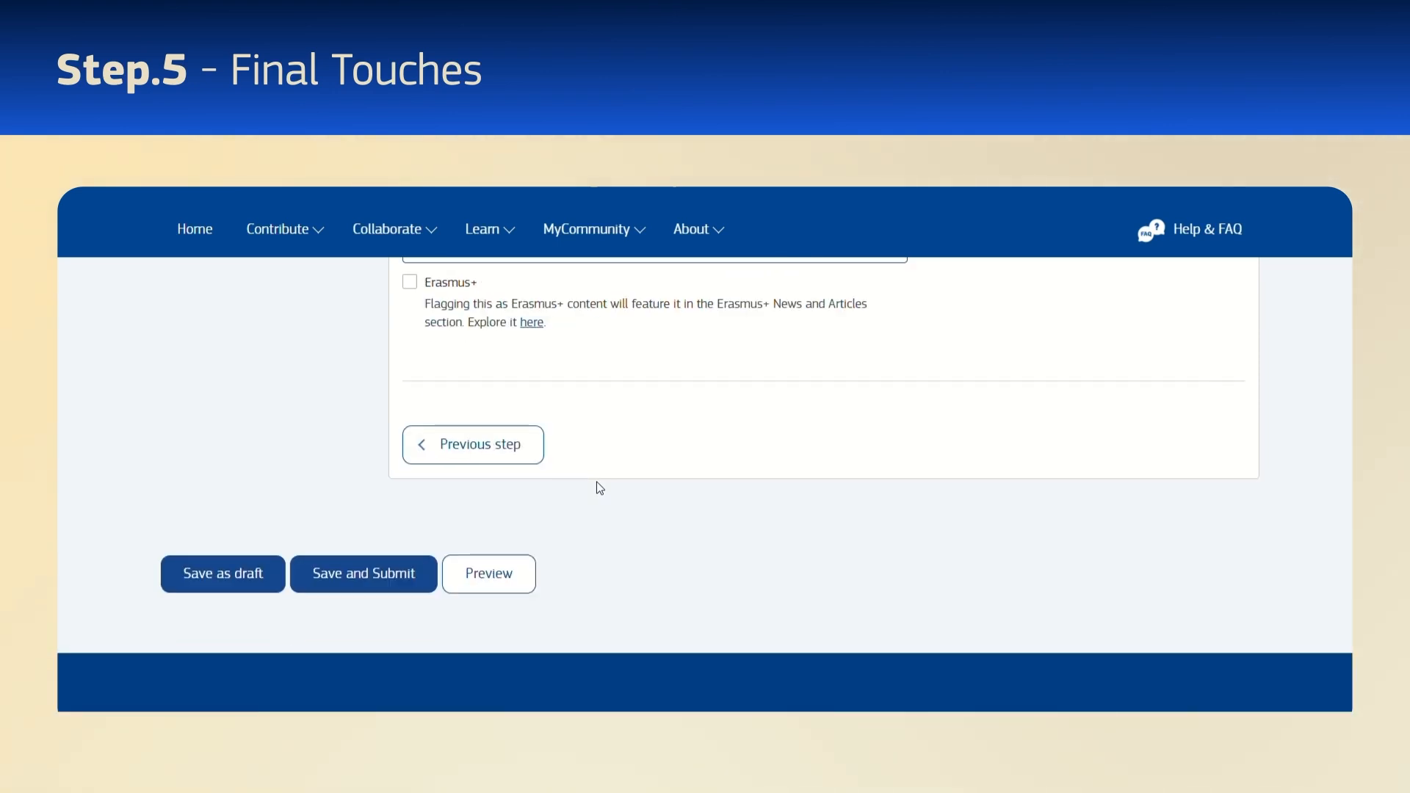
pyautogui.click(410, 577)
pyautogui.click(410, 577)
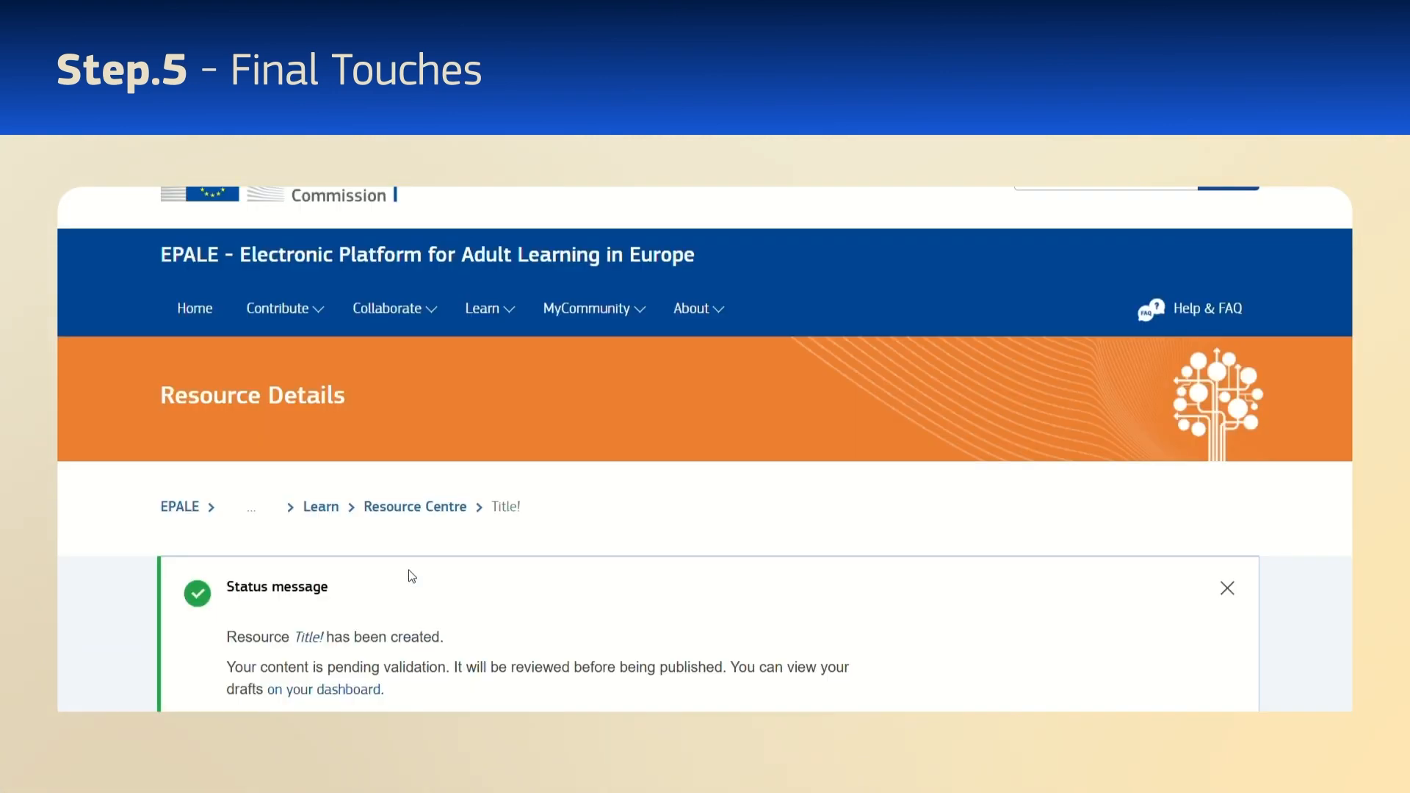
pyautogui.scroll(-6, 411, 575)
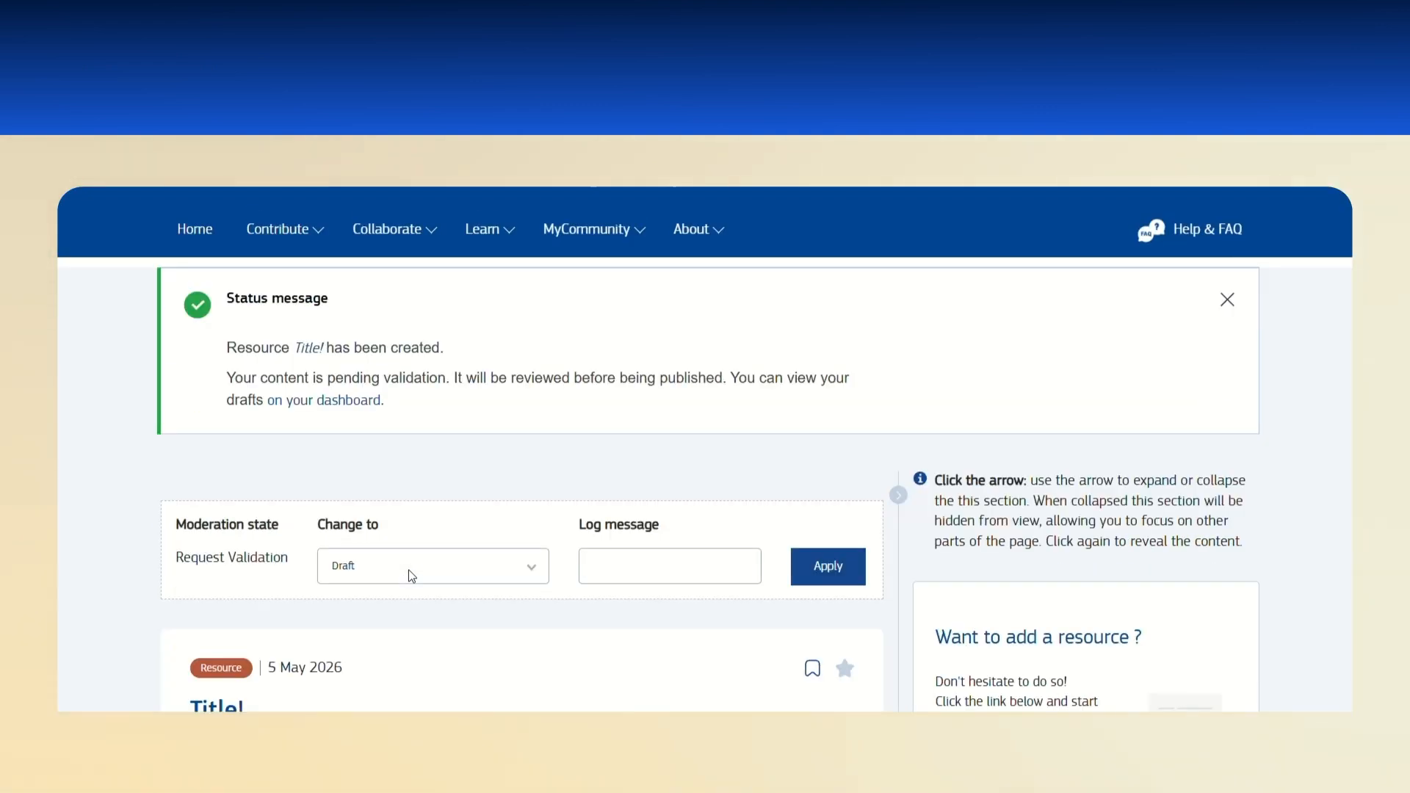
pyautogui.scroll(-10, 412, 576)
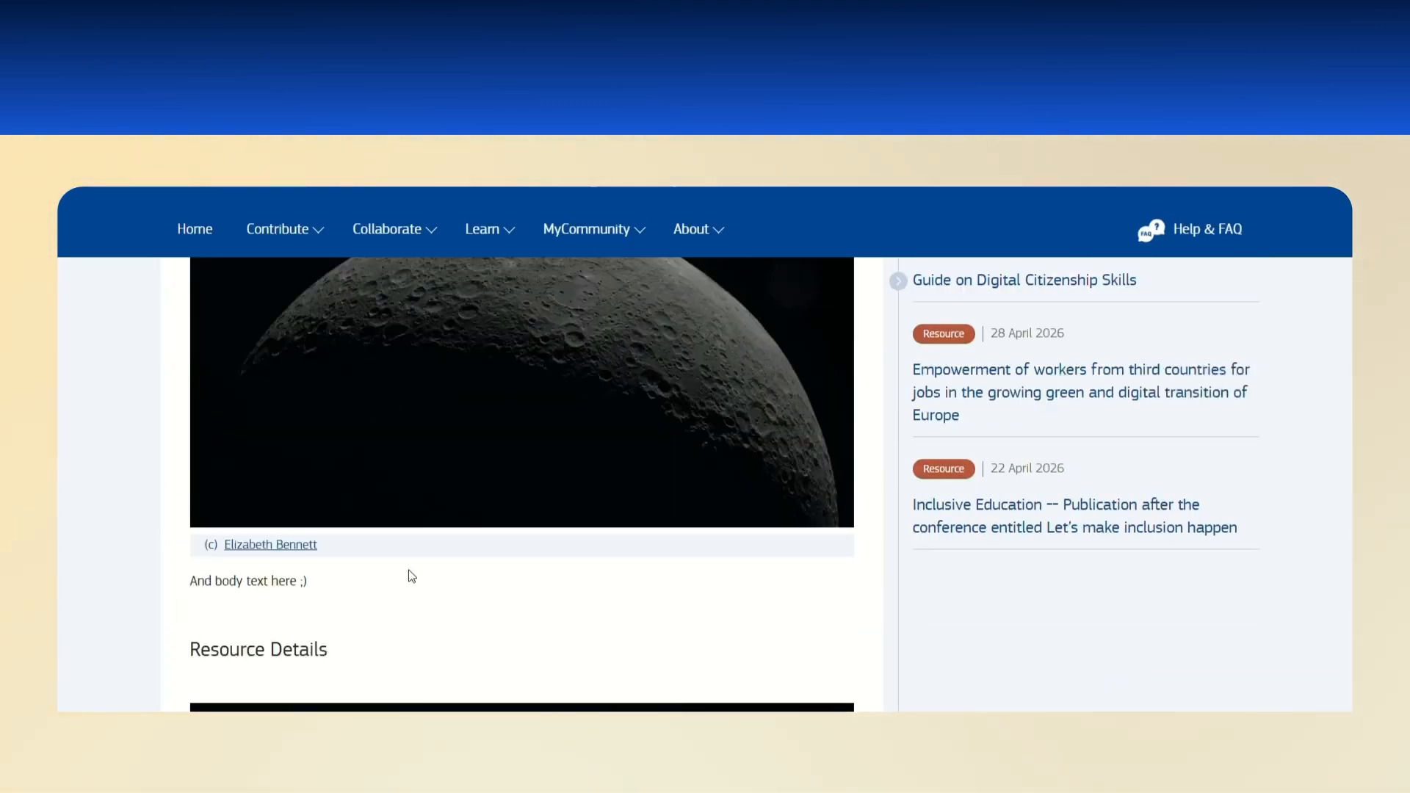
pyautogui.scroll(-2, 411, 576)
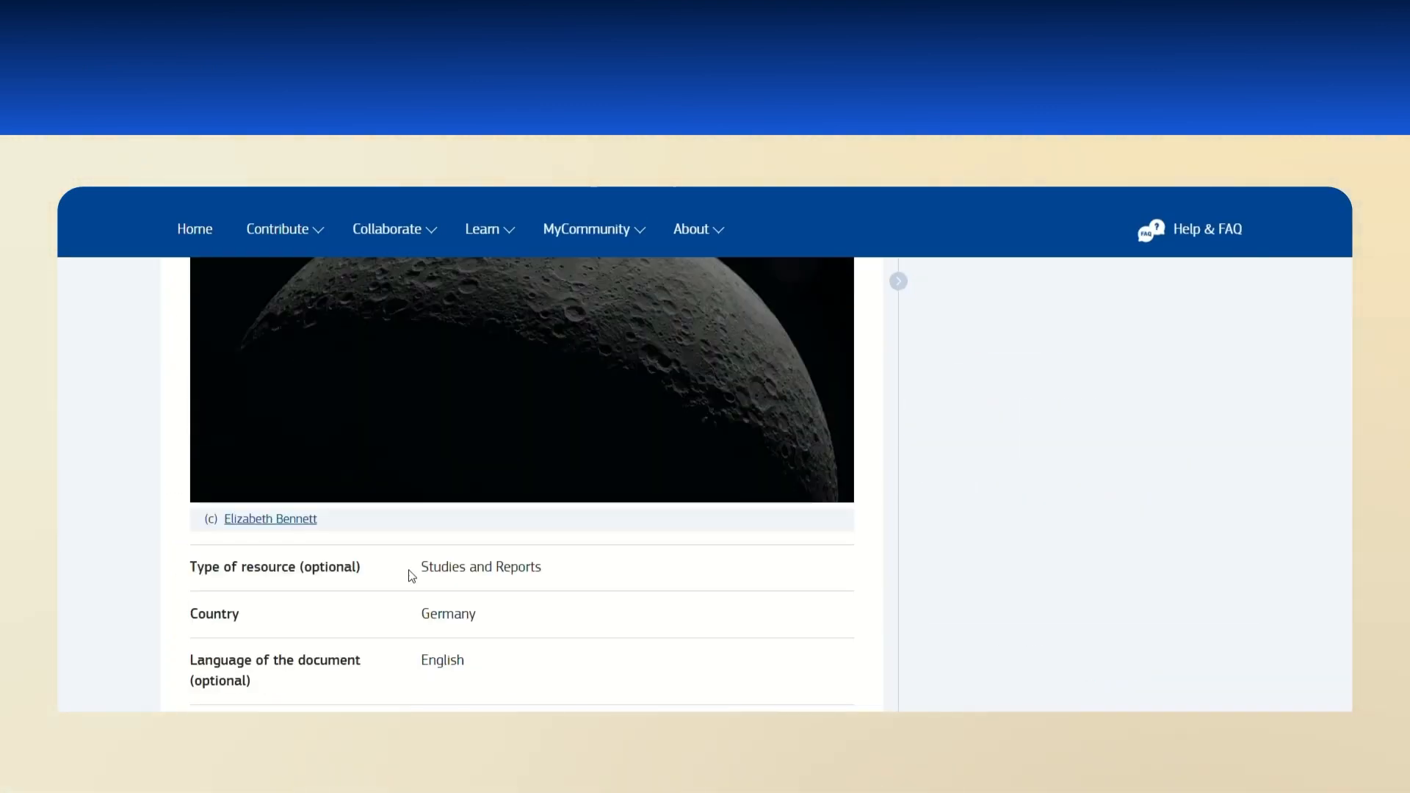